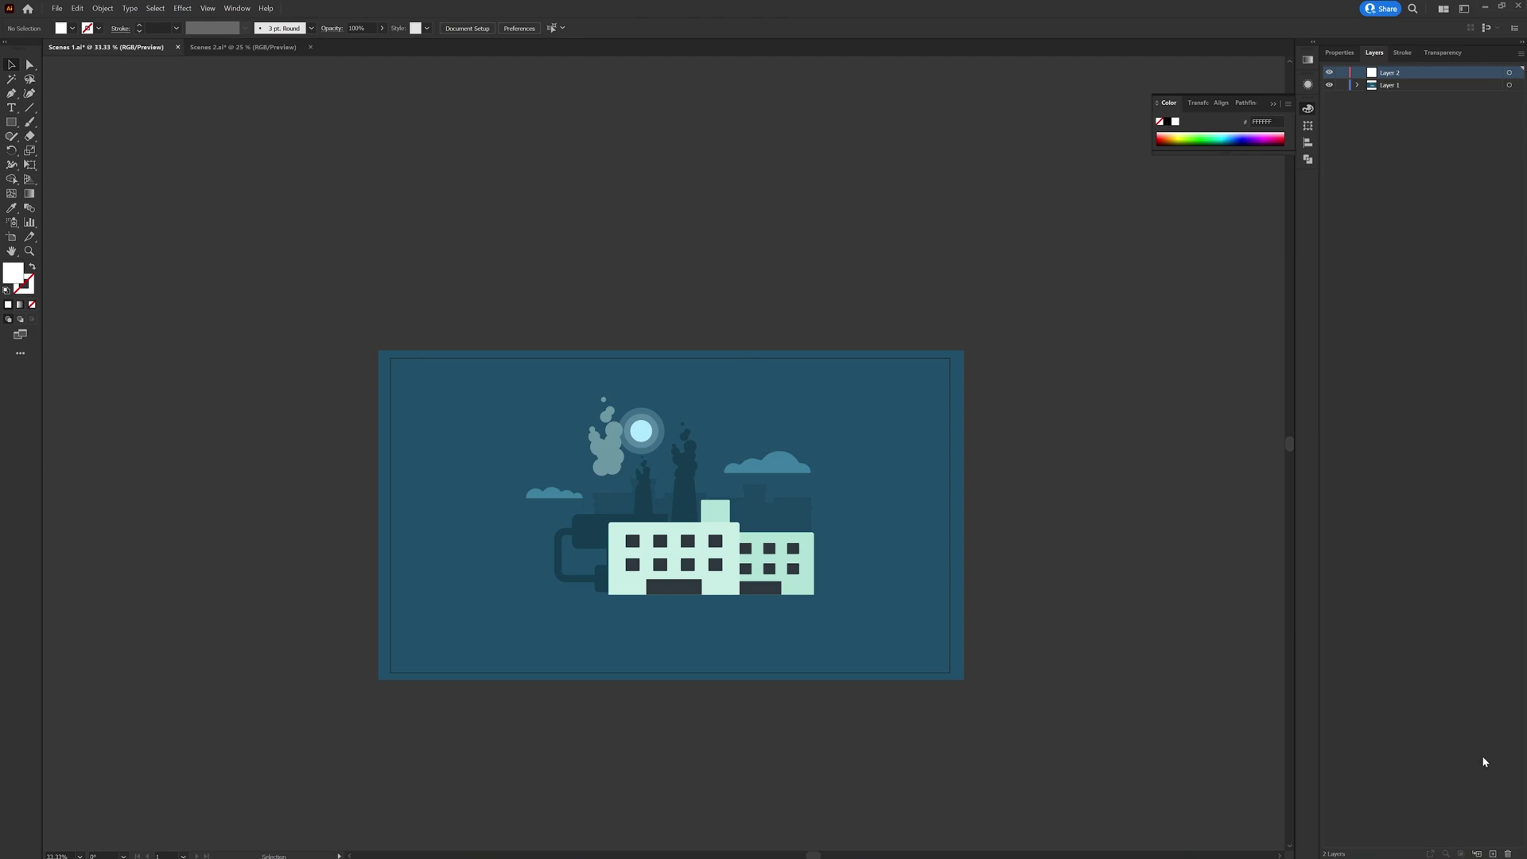
Rename the new Illustrator layers to Chimney and D1
{"action": "double_click", "coordinate": [1400, 72]}
{"action": "type", "text": "Chimney"}
{"action": "key", "text": "Return"}
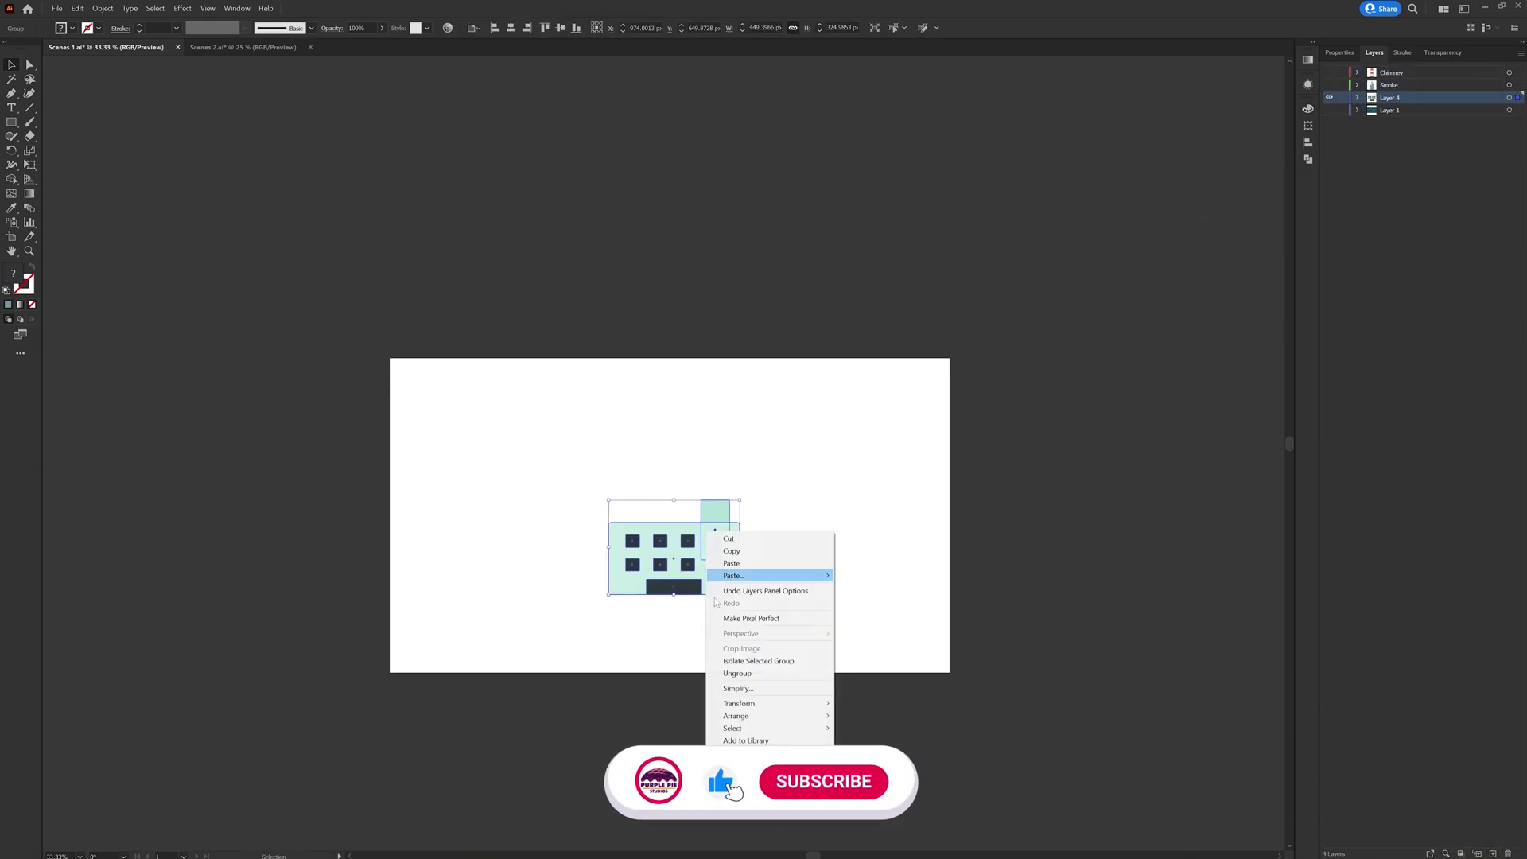
{"action": "key", "text": "Escape"}
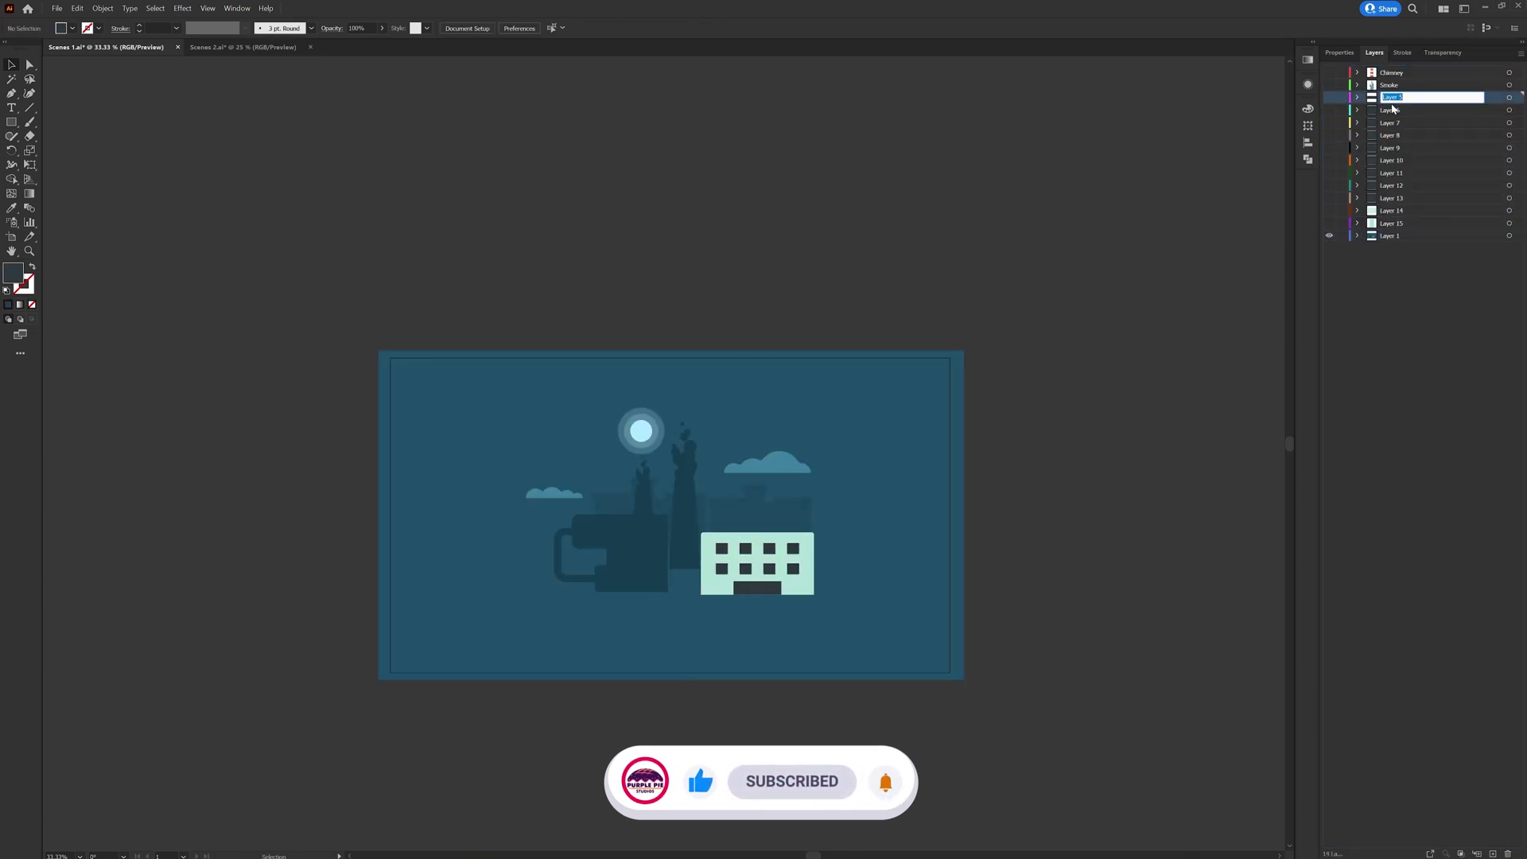
{"action": "type", "text": "Di"}
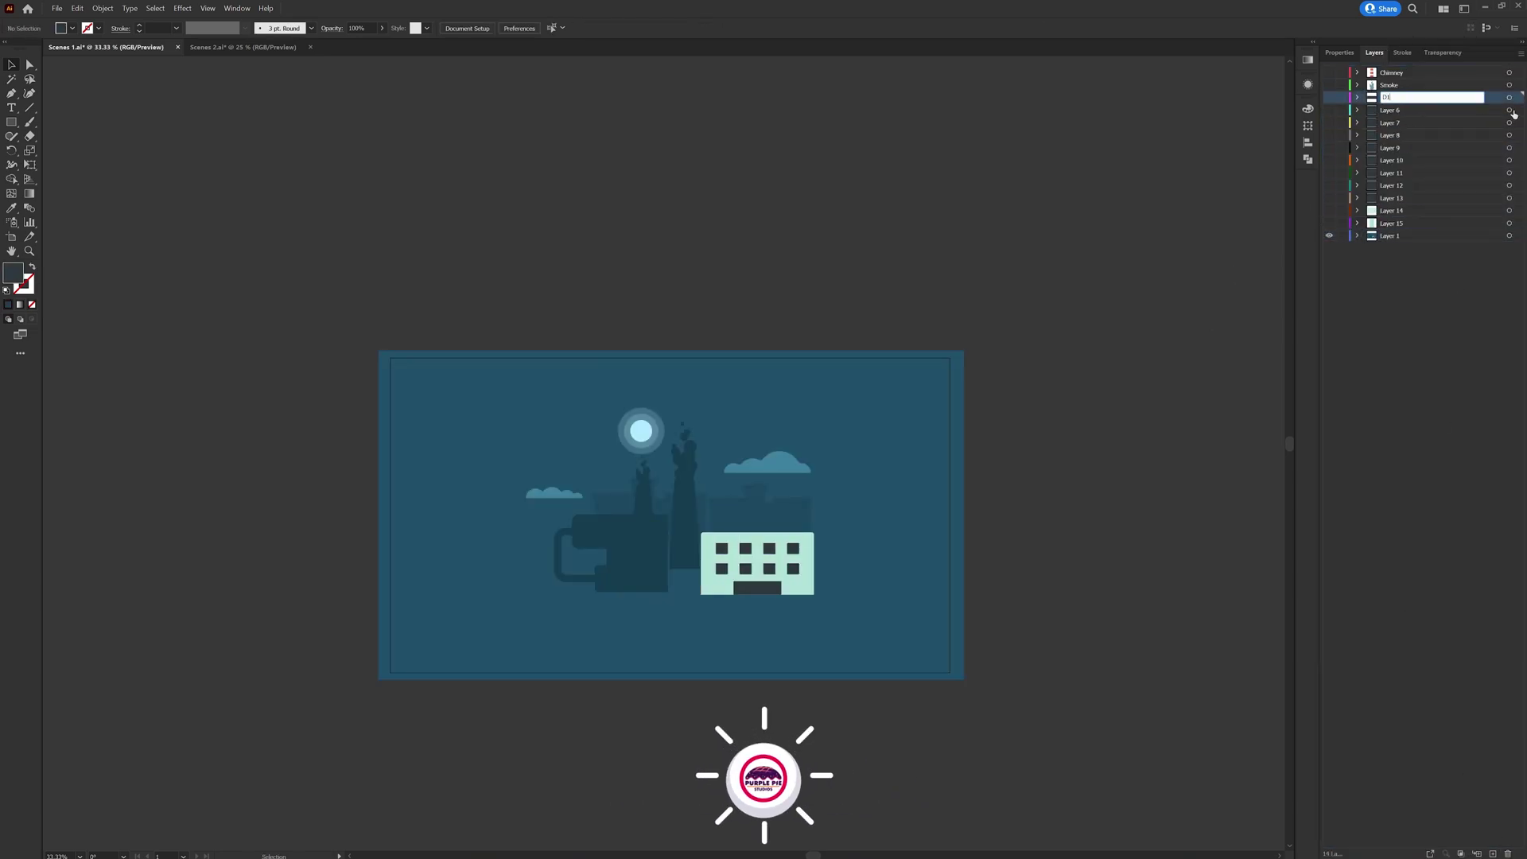
{"action": "key", "text": "Tab"}
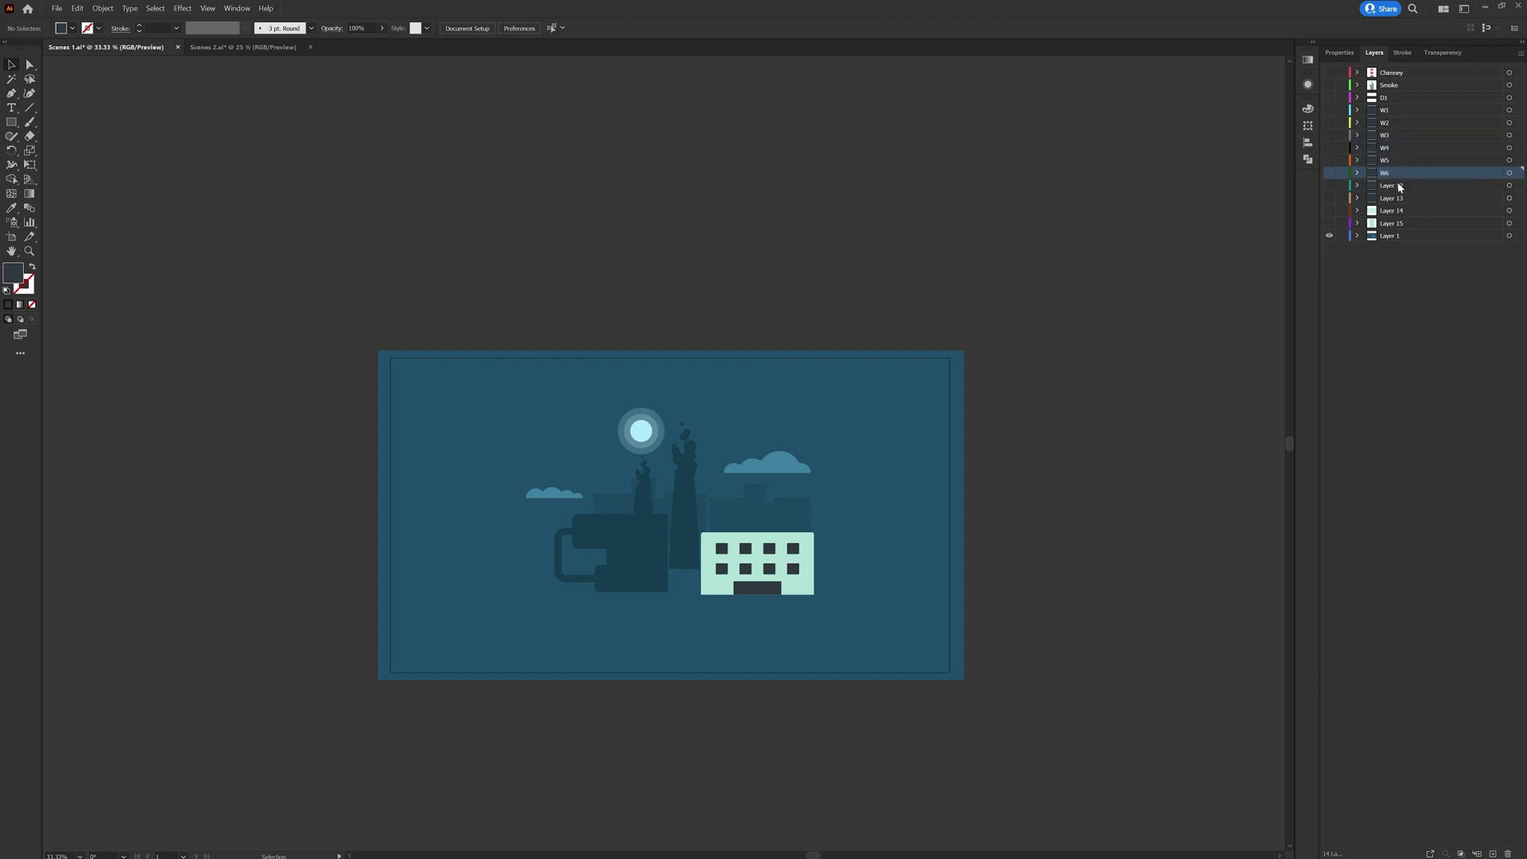
Unhide Layer 14, select the larger moon ring layer, and ungroup the sunny scene artwork
{"action": "left_click", "coordinate": [1330, 212]}
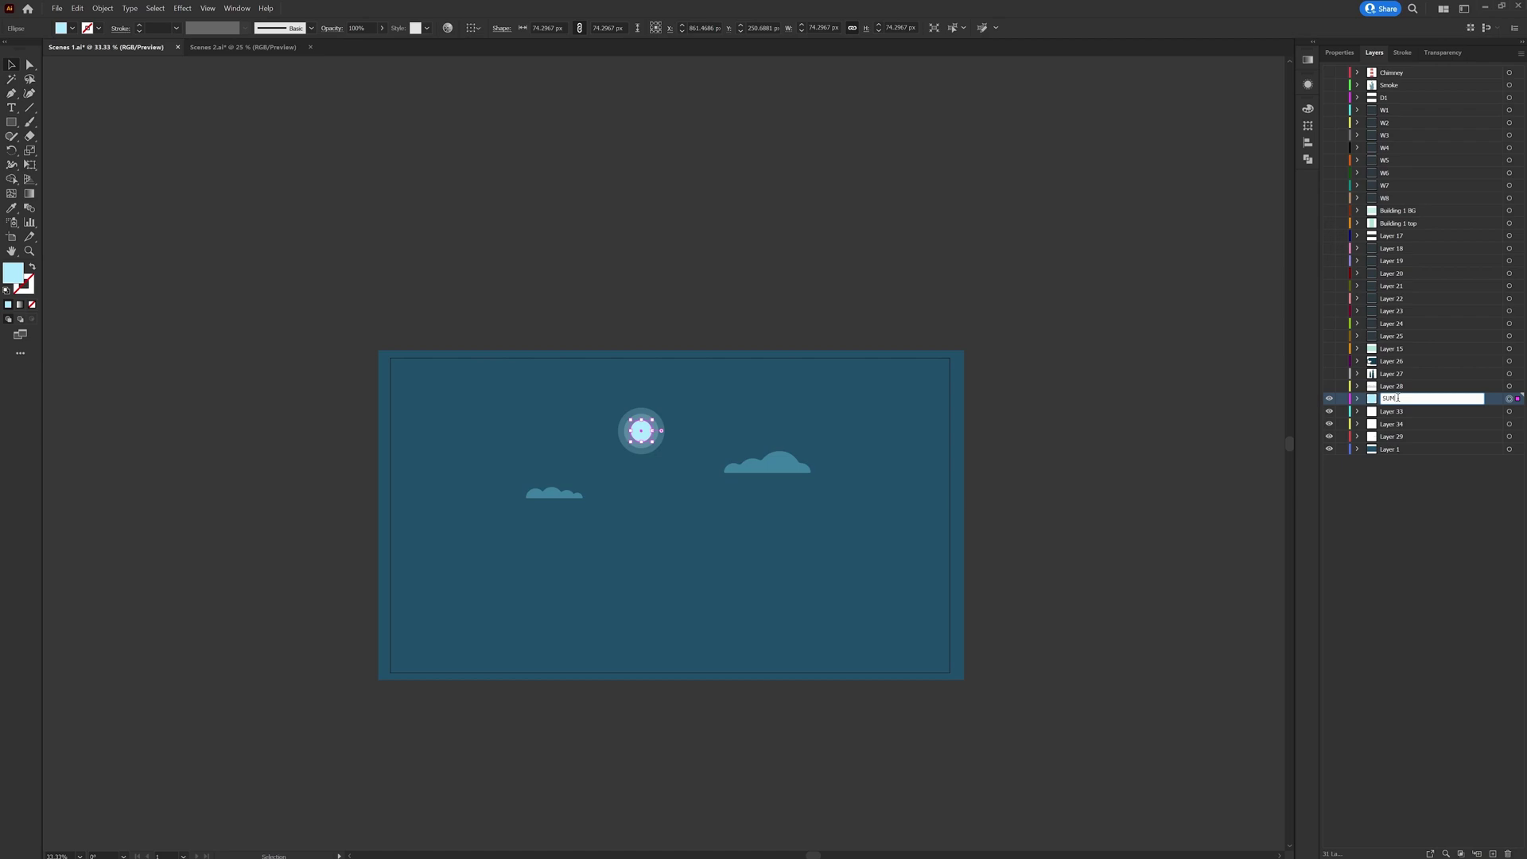
{"action": "left_click", "coordinate": [1402, 414]}
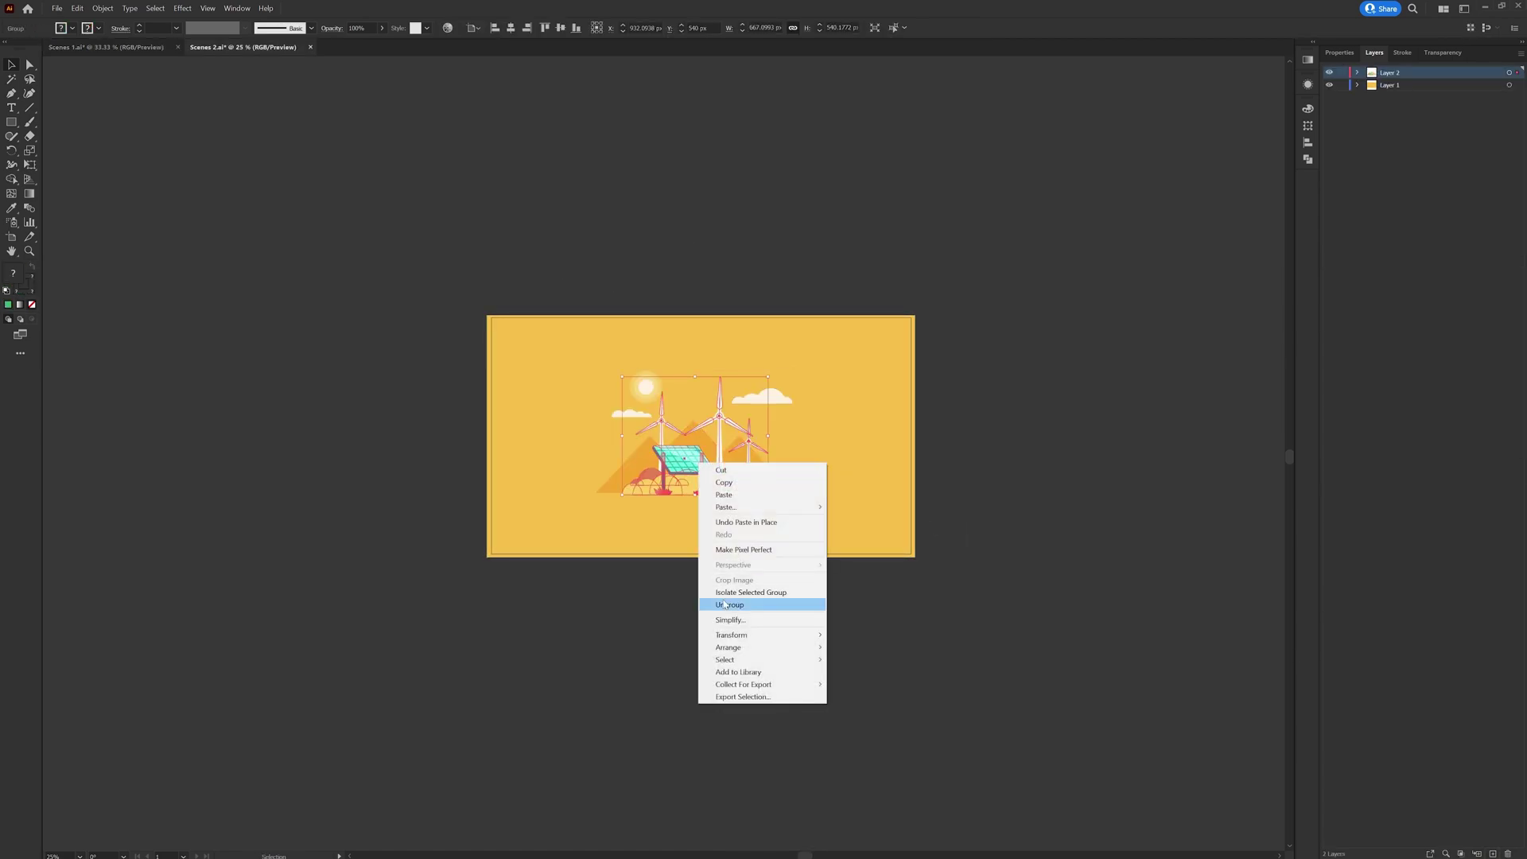
{"action": "left_click", "coordinate": [725, 606]}
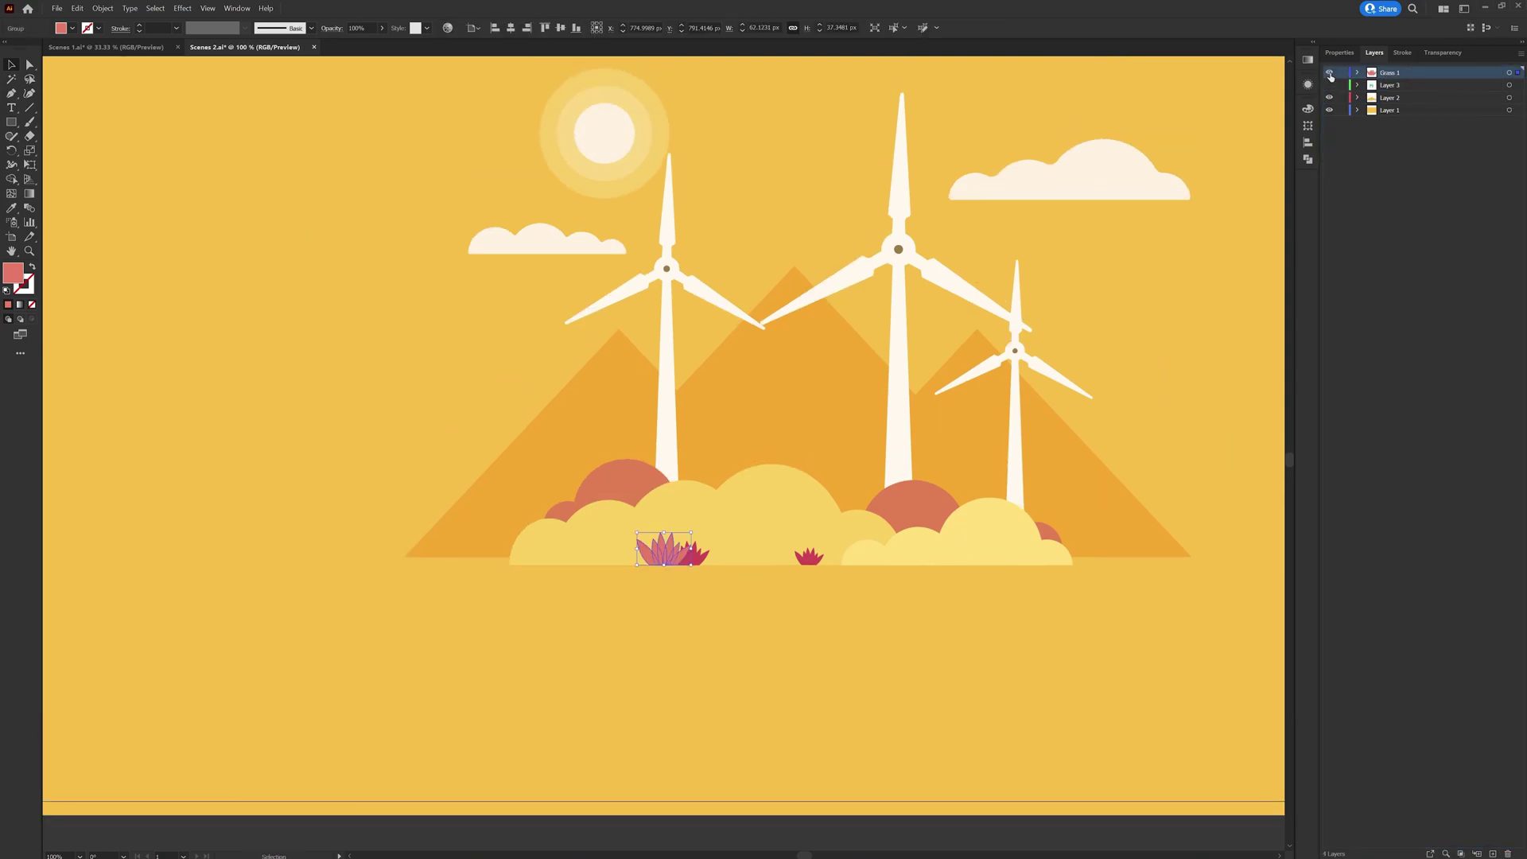
Paste sunny-scene parts onto layers named Solar cell, BG grass and Wind…, then delete Layer 2
{"action": "key", "text": "ctrl+v"}
{"action": "type", "text": "l"}
{"action": "key", "text": "Return"}
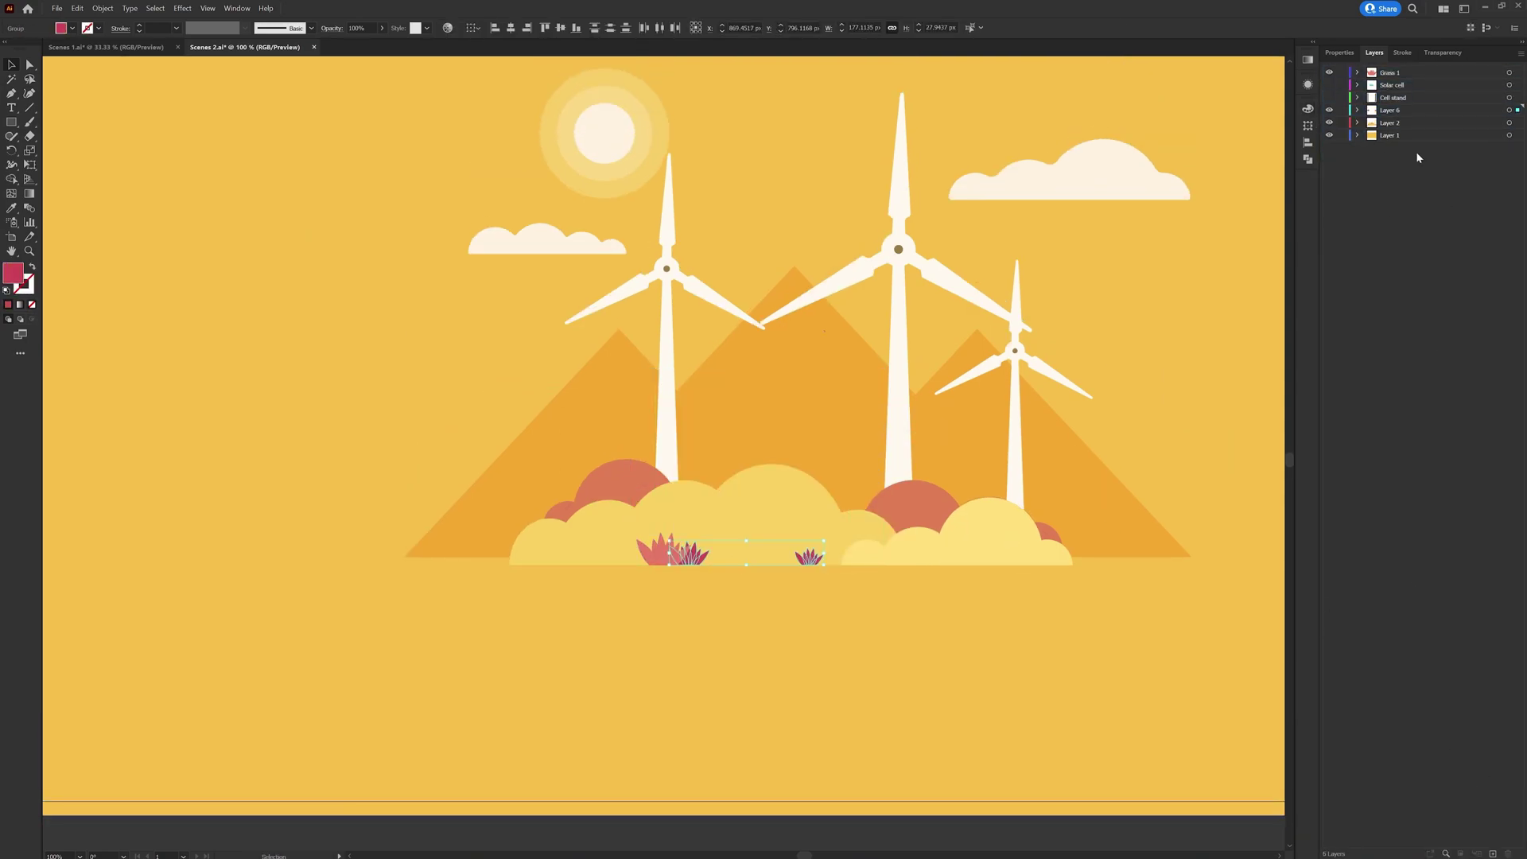
{"action": "type", "text": "BG gr"}
{"action": "type", "text": "ass"}
{"action": "key", "text": "Return"}
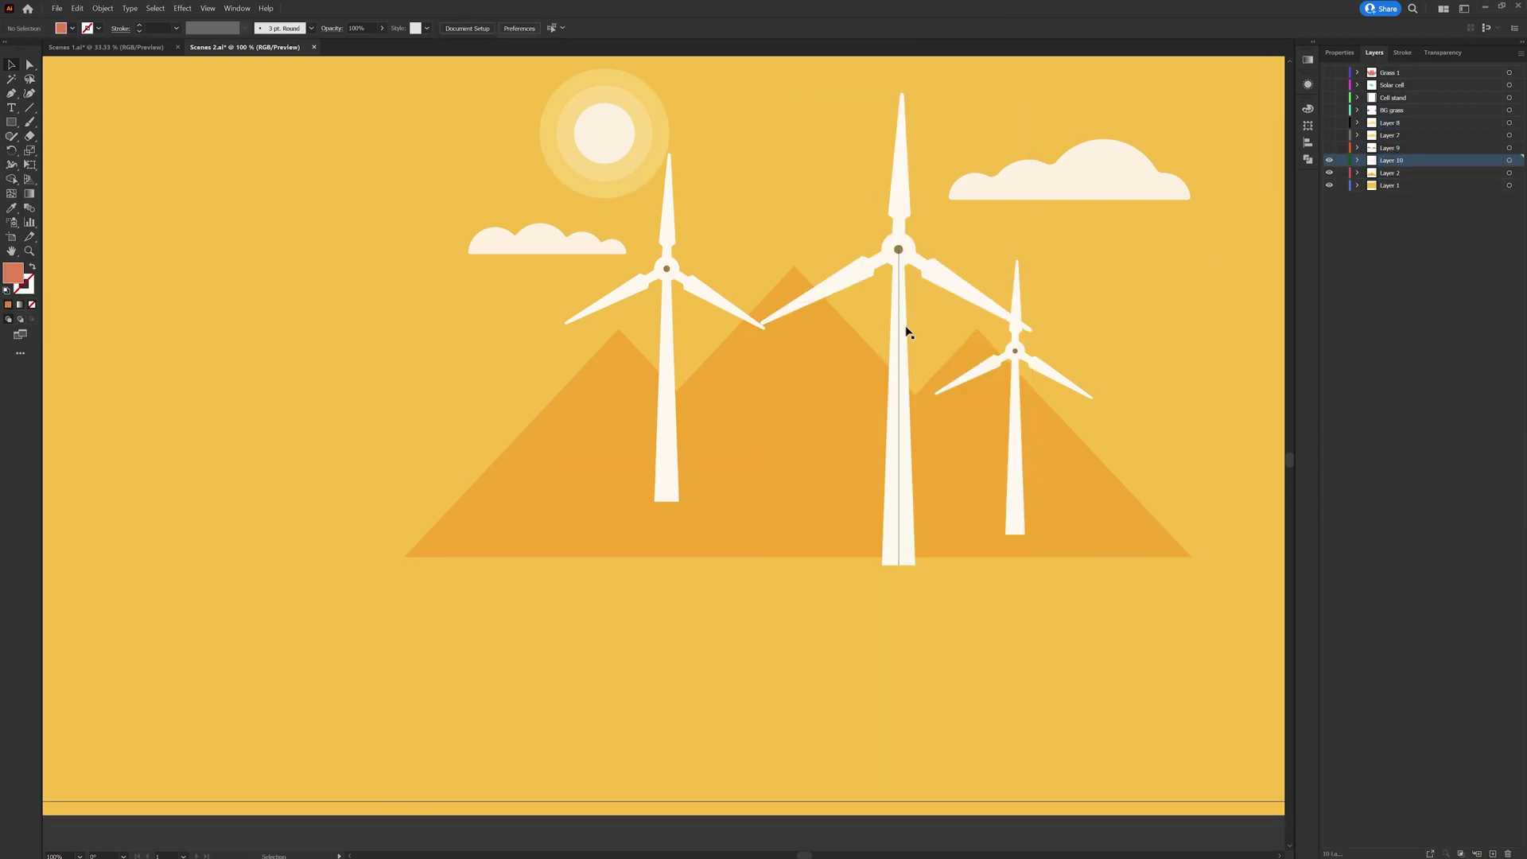
{"action": "type", "text": "Windmill blades"}
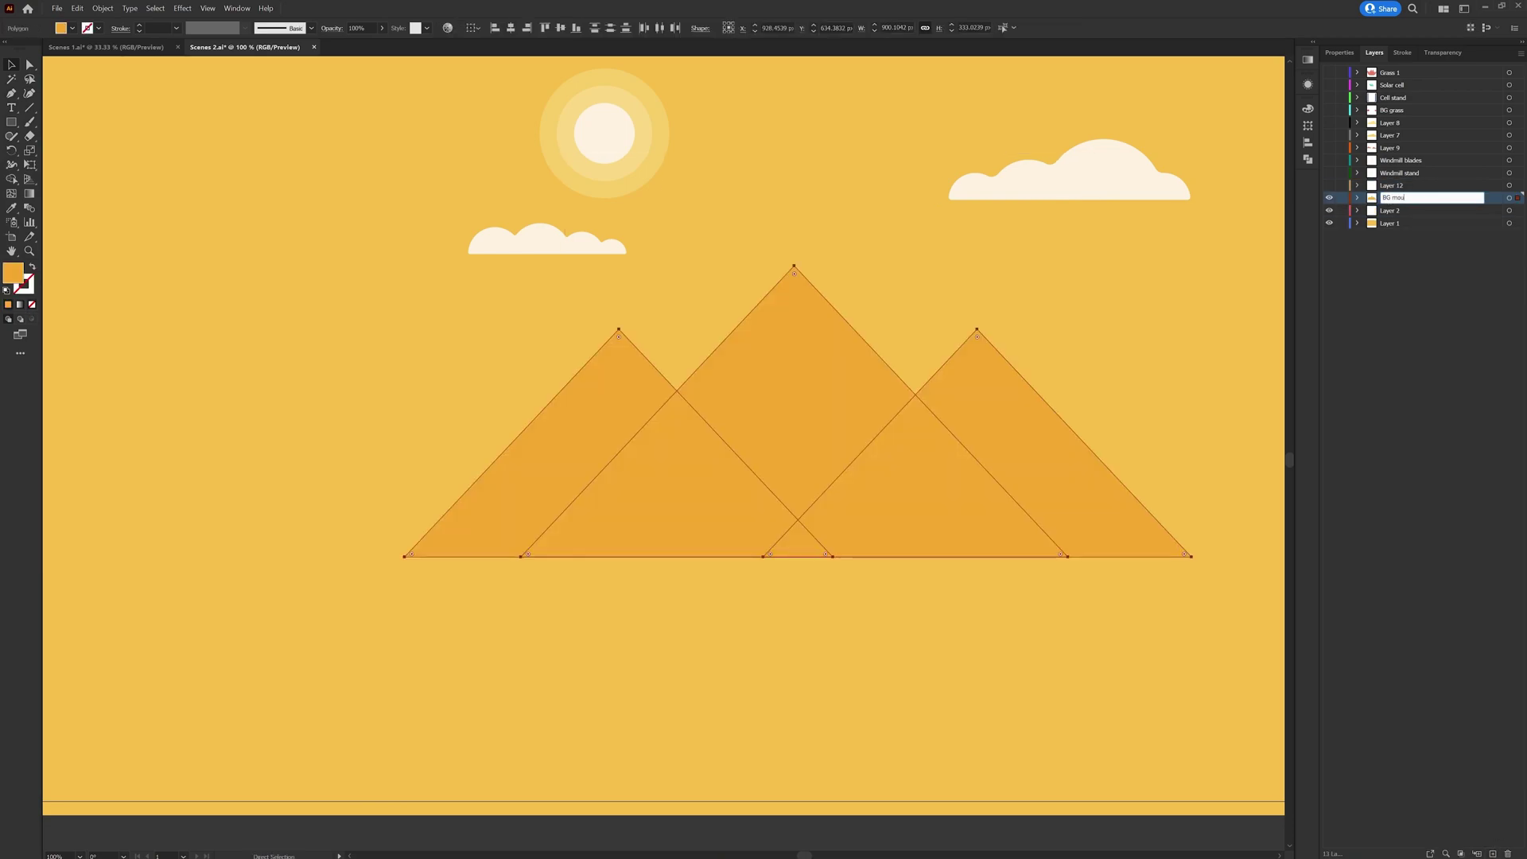
{"action": "left_click", "coordinate": [1508, 853]}
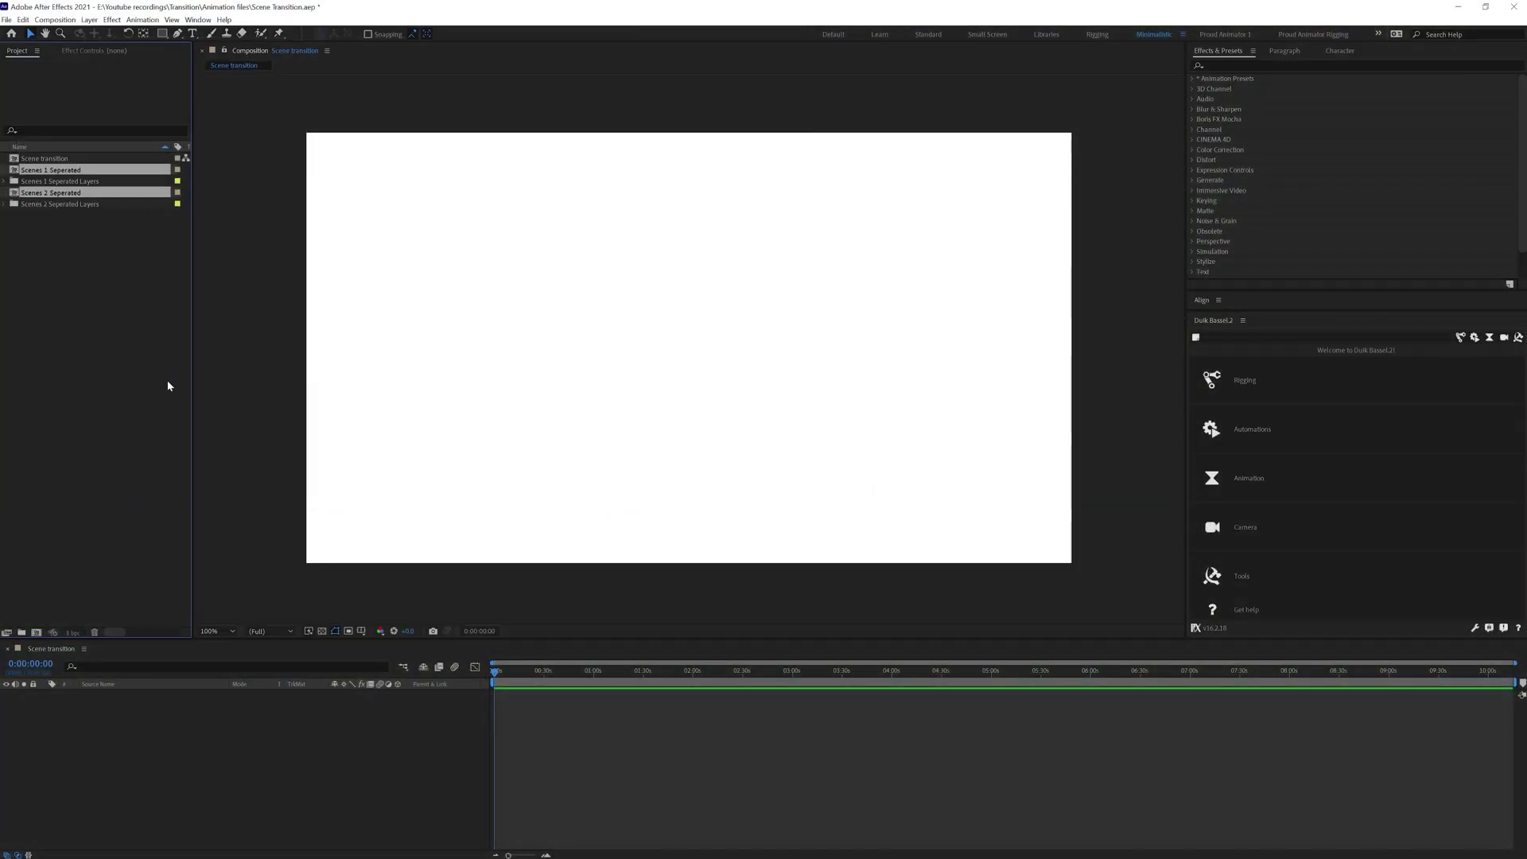
Set up a new composition from the After Effects Project panel
{"action": "left_click", "coordinate": [37, 634]}
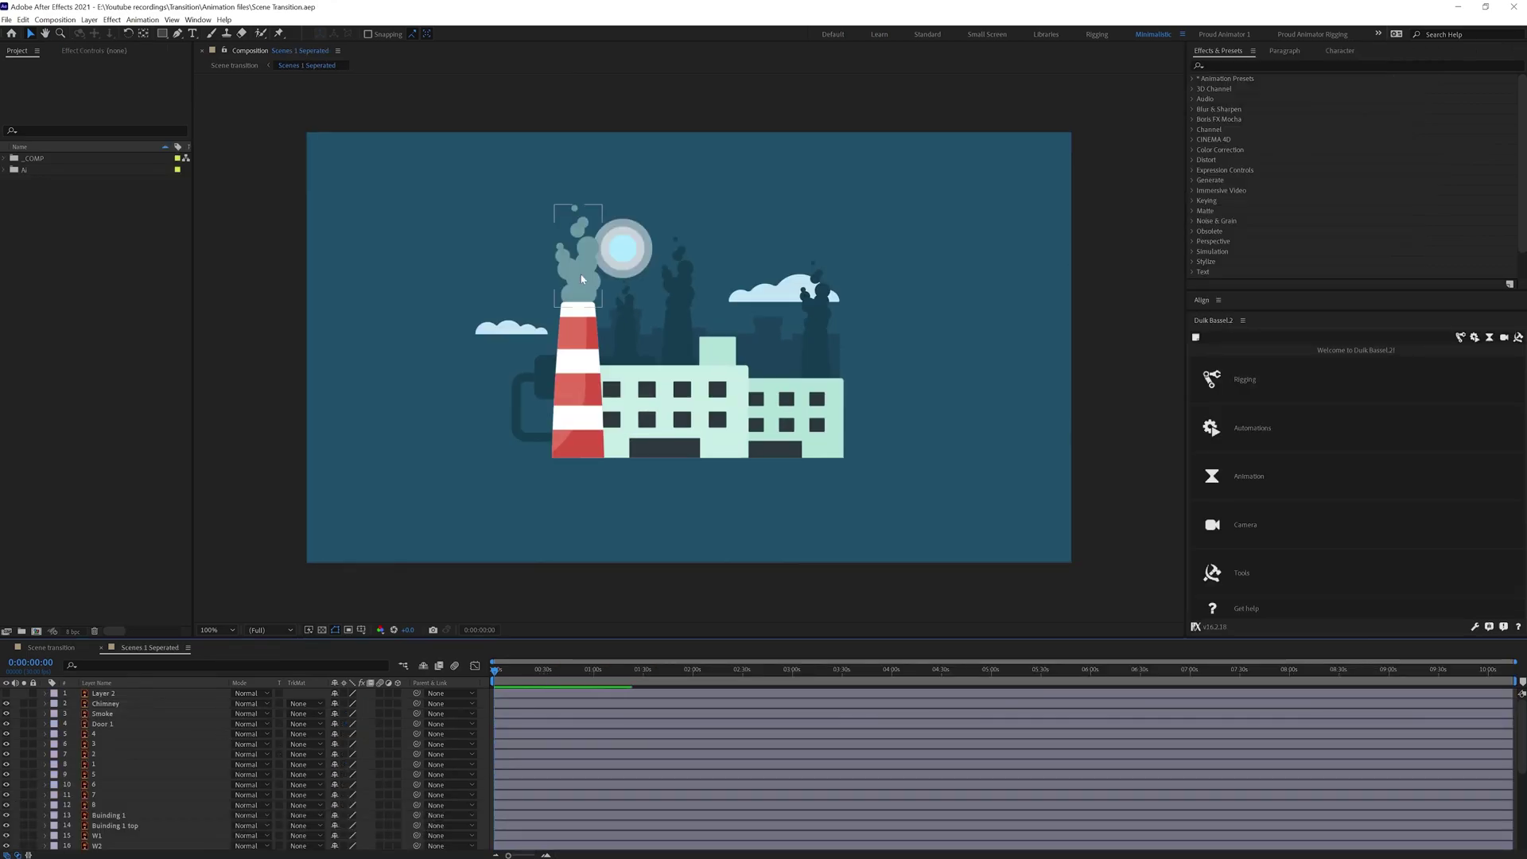
Pre-compose the Door 1 through Building 1 layers into a 'Building 1' comp
{"action": "left_click", "coordinate": [102, 724]}
{"action": "left_click", "coordinate": [109, 816], "text": "shift"}
{"action": "key", "text": "ctrl+shift+c"}
{"action": "type", "text": "Building 1"}
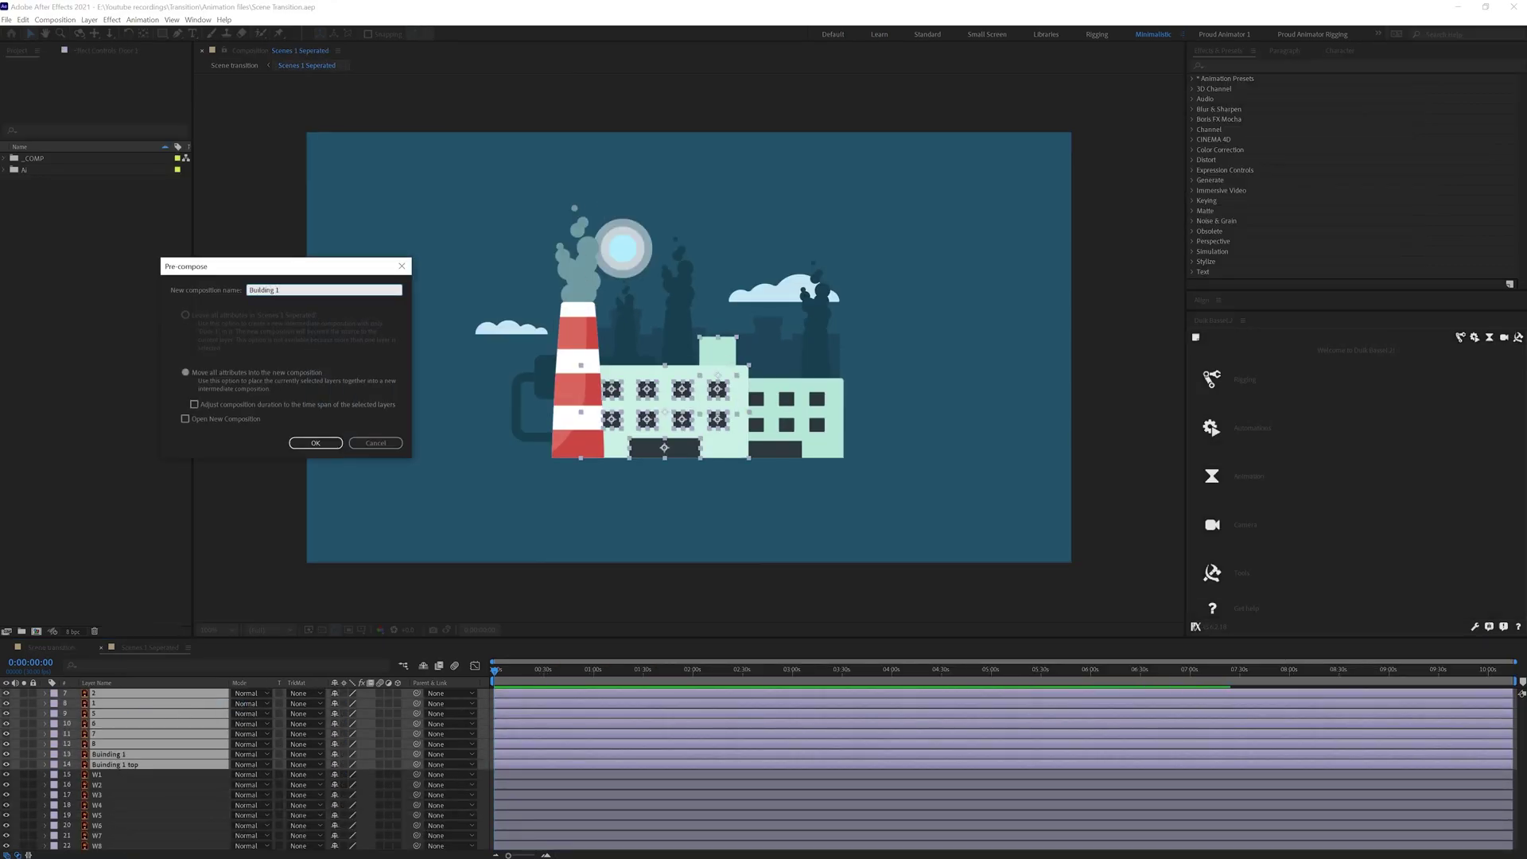
{"action": "key", "text": "Return"}
Pre-compose the W1 through Building 2 layers into a 'Building 2' comp
{"action": "left_click", "coordinate": [97, 734]}
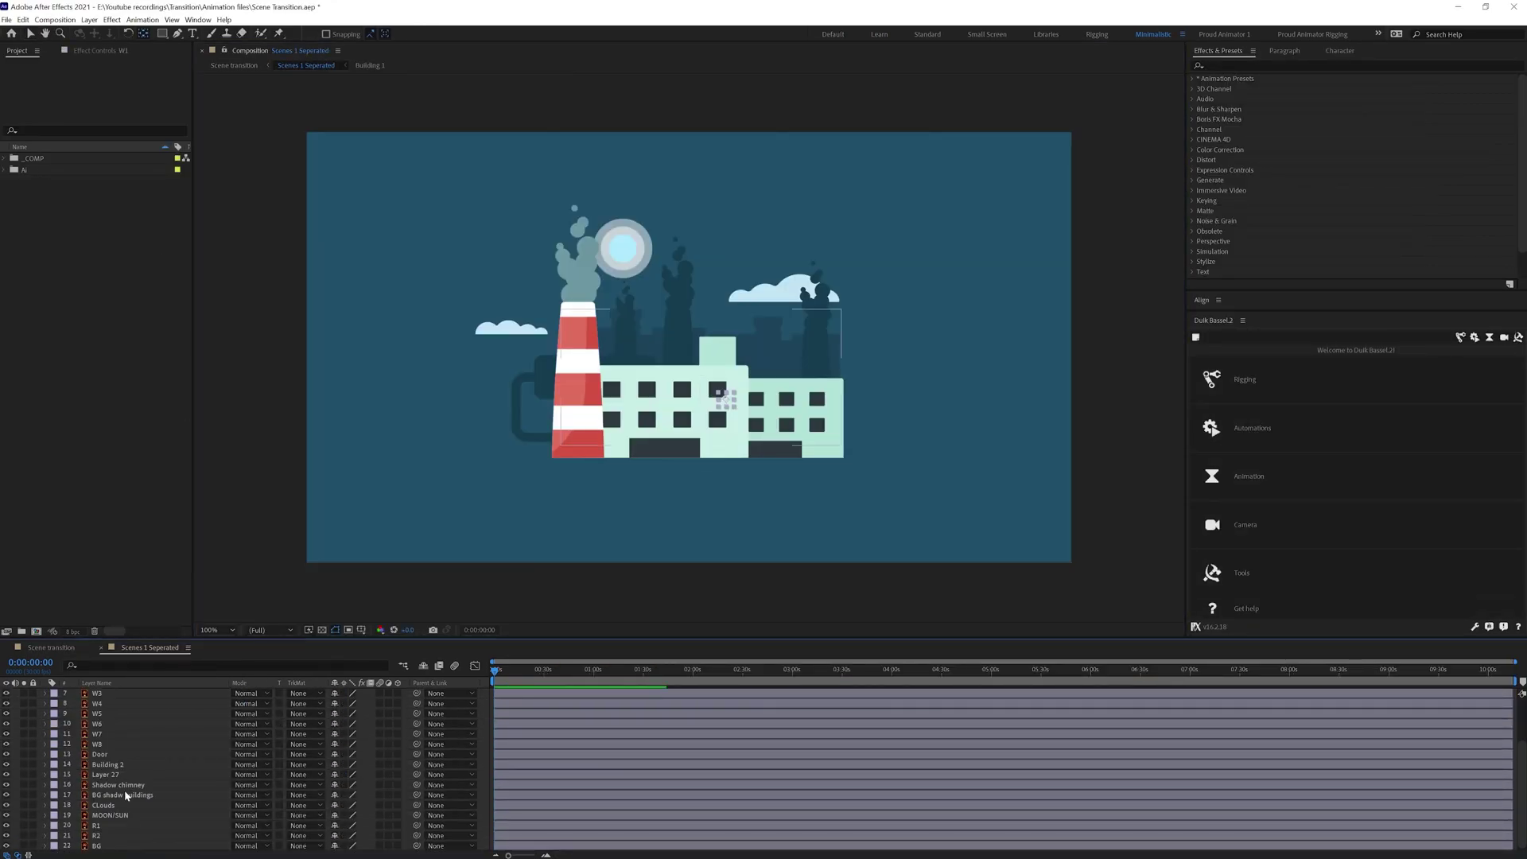
{"action": "scroll", "coordinate": [119, 779], "scroll_direction": "down", "scroll_amount": 2}
{"action": "left_click", "coordinate": [107, 764], "text": "shift"}
{"action": "key", "text": "ctrl+shift+c"}
{"action": "type", "text": "Building 2"}
{"action": "key", "text": "Return"}
Pre-compose Layer 27 into a comp named 'bg MACHINE'
{"action": "left_click", "coordinate": [105, 743]}
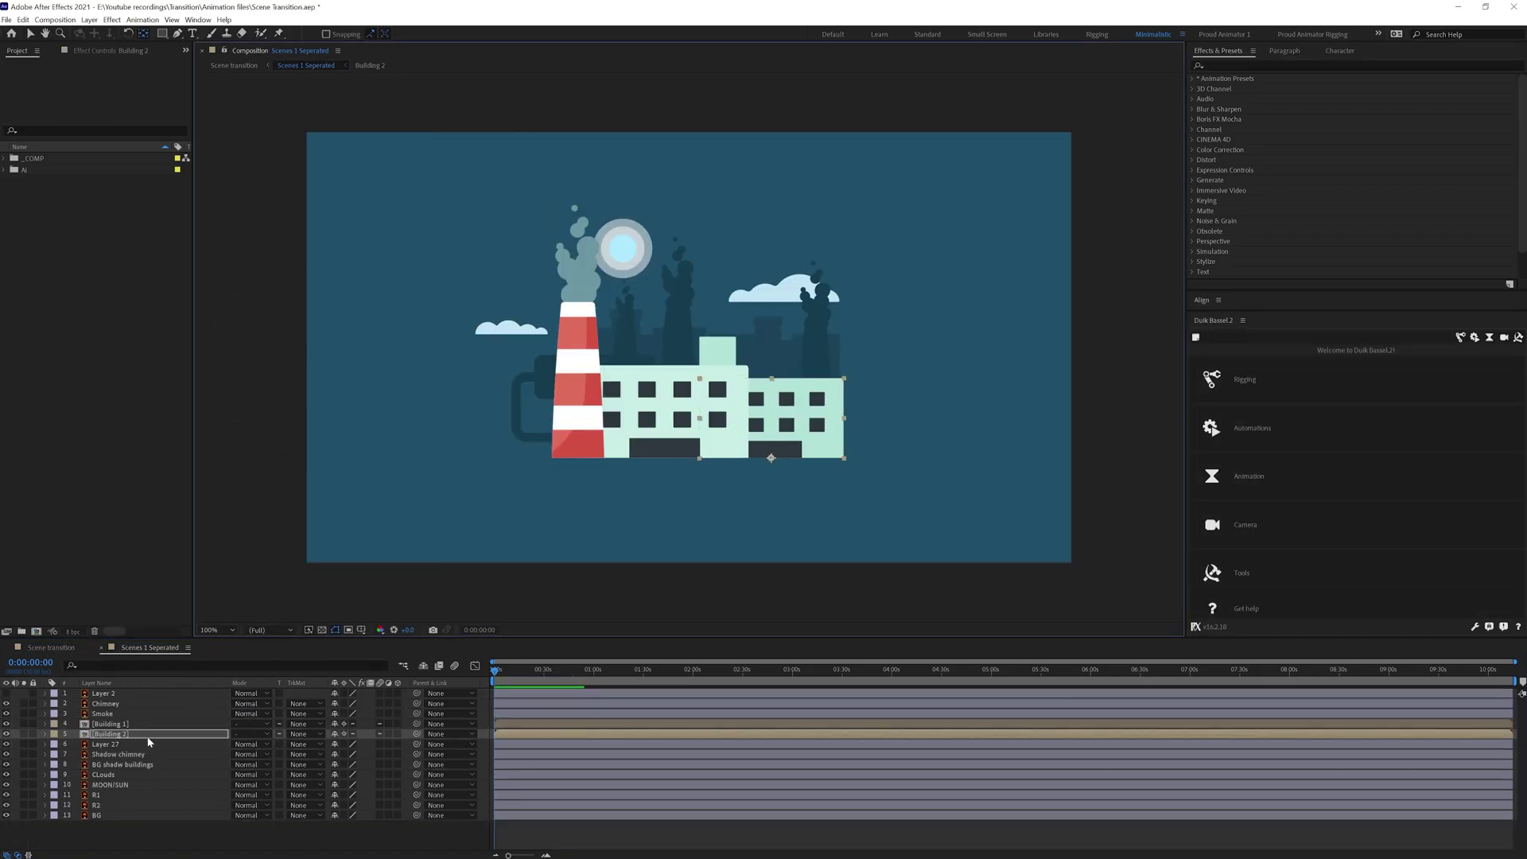
{"action": "left_click", "coordinate": [118, 734]}
{"action": "key", "text": "Return"}
{"action": "key", "text": "Escape"}
{"action": "right_click", "coordinate": [118, 745]}
{"action": "left_click", "coordinate": [170, 709]}
{"action": "type", "text": "bg MACHINE"}
{"action": "key", "text": "Return"}
Pre-compose two more layers with default names and check their source names
{"action": "key", "text": "ctrl+shift+c"}
{"action": "key", "text": "Return"}
{"action": "key", "text": "ctrl+shift+c"}
{"action": "key", "text": "Return"}
{"action": "left_click", "coordinate": [102, 685]}
{"action": "left_click", "coordinate": [103, 685]}
Pre-compose the Chimney and Smoke layers into a Chimney comp
{"action": "left_click", "coordinate": [106, 704]}
{"action": "left_click", "coordinate": [104, 713], "text": "shift"}
{"action": "right_click", "coordinate": [104, 713]}
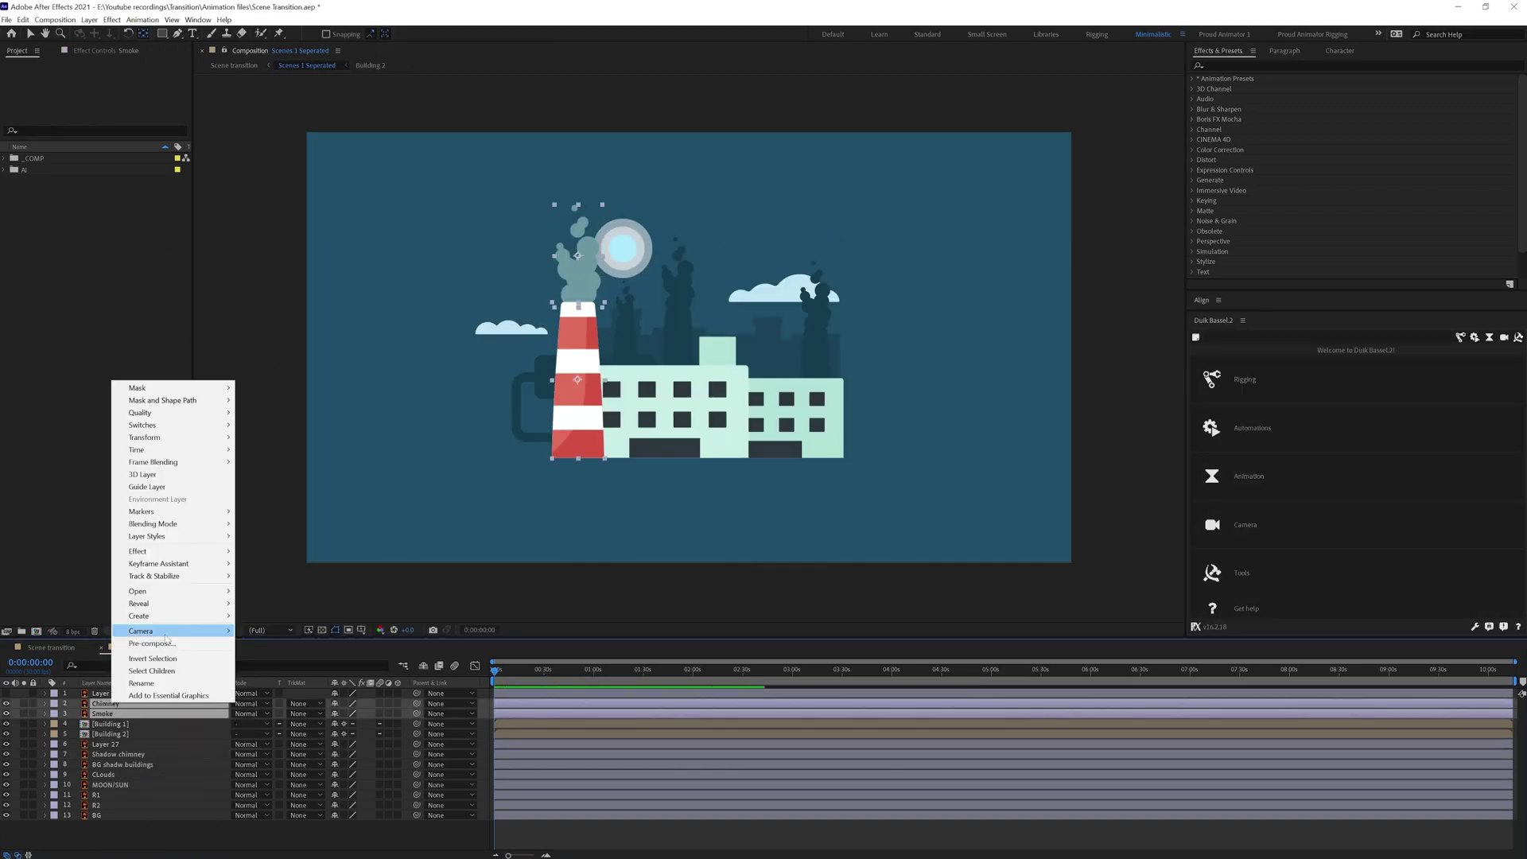
{"action": "left_click", "coordinate": [159, 680]}
{"action": "key", "text": "Return"}
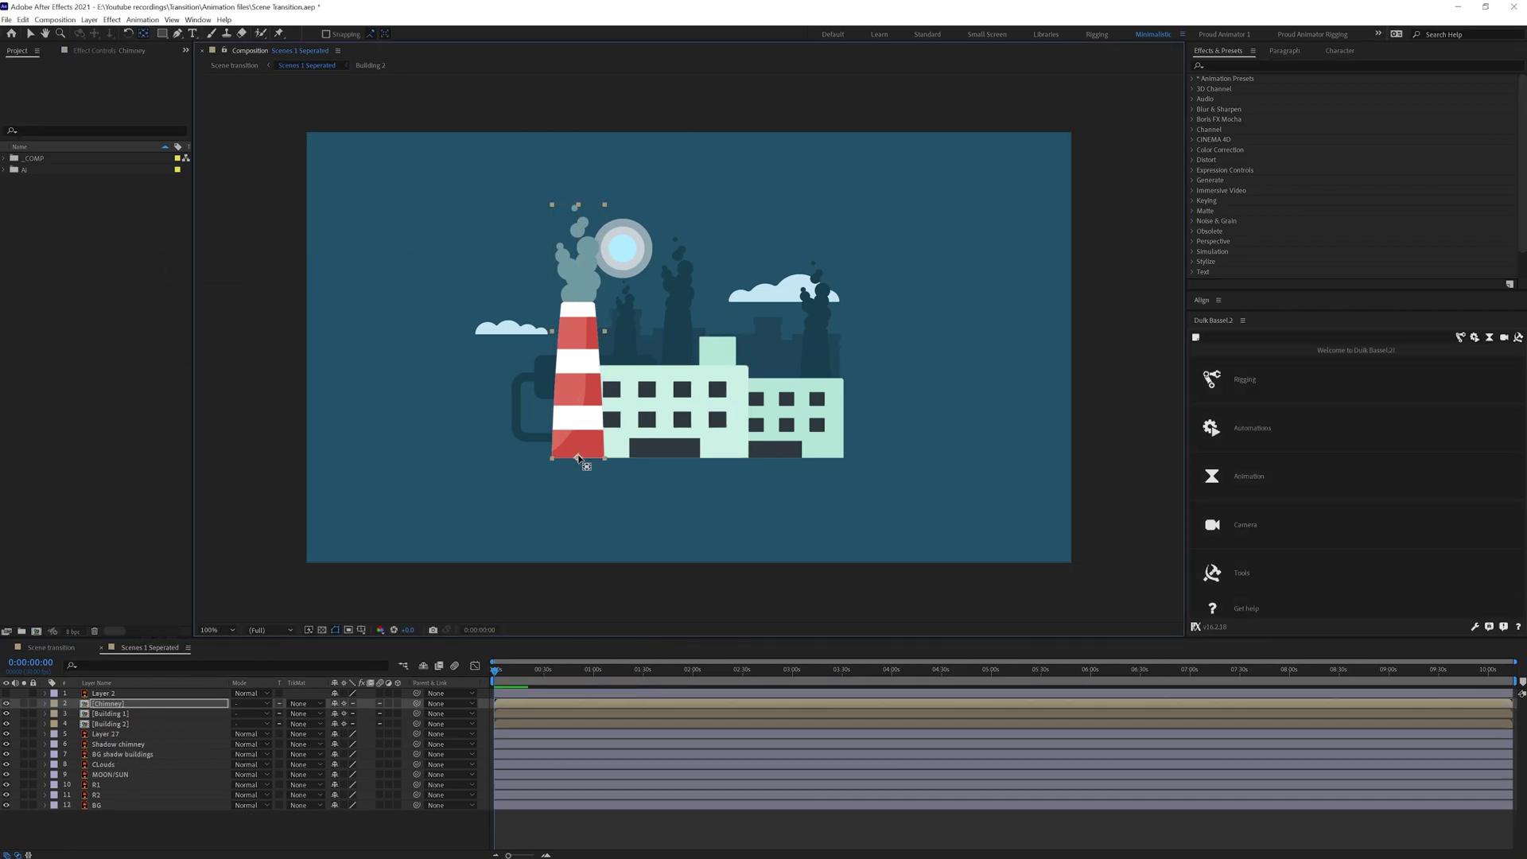
Set the R1 through BG layers to the Soft Light blend mode
{"action": "left_click", "coordinate": [740, 434]}
{"action": "left_click", "coordinate": [744, 436]}
{"action": "left_click", "coordinate": [95, 784]}
{"action": "left_click", "coordinate": [96, 805], "text": "shift"}
{"action": "left_click", "coordinate": [250, 785]}
{"action": "left_click", "coordinate": [262, 514]}
Pre-compose MOON/SUN together with its rings into a Sun/moon comp
{"action": "left_click", "coordinate": [251, 794]}
{"action": "left_click", "coordinate": [262, 514]}
{"action": "left_click", "coordinate": [110, 774], "text": "ctrl"}
{"action": "key", "text": "ctrl+shift+c"}
{"action": "key", "text": "Return"}
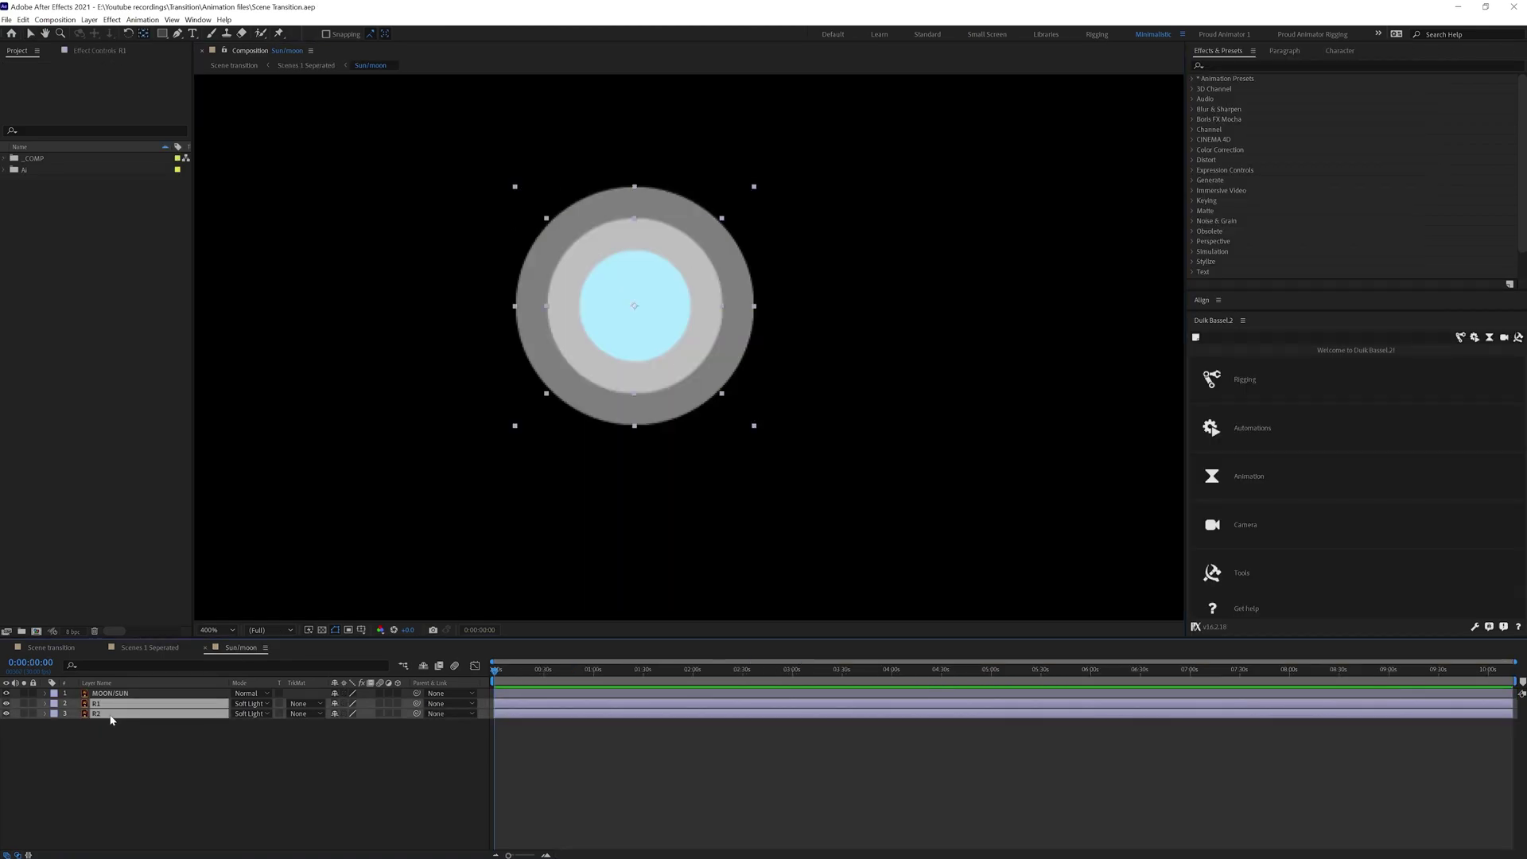
Keyframe the R1 and R2 rings' Scale at 110% and 96% at frame 15 with Easy Ease
{"action": "key", "text": "s"}
{"action": "left_click", "coordinate": [350, 714]}
{"action": "type", "text": "110"}
{"action": "key", "text": "Return"}
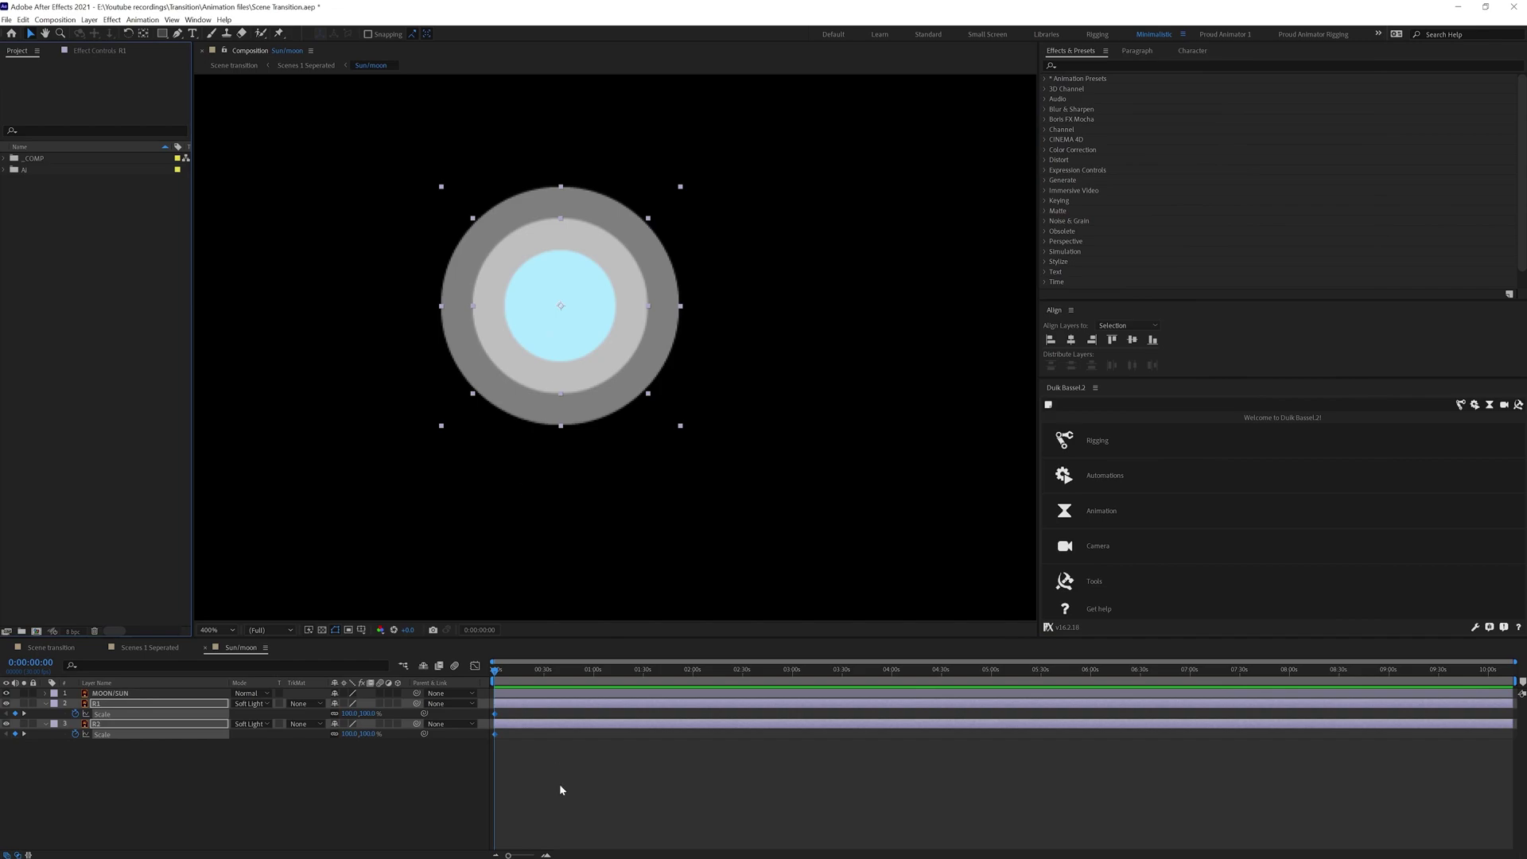
{"action": "scroll", "coordinate": [566, 770], "scroll_direction": "up", "scroll_amount": 5}
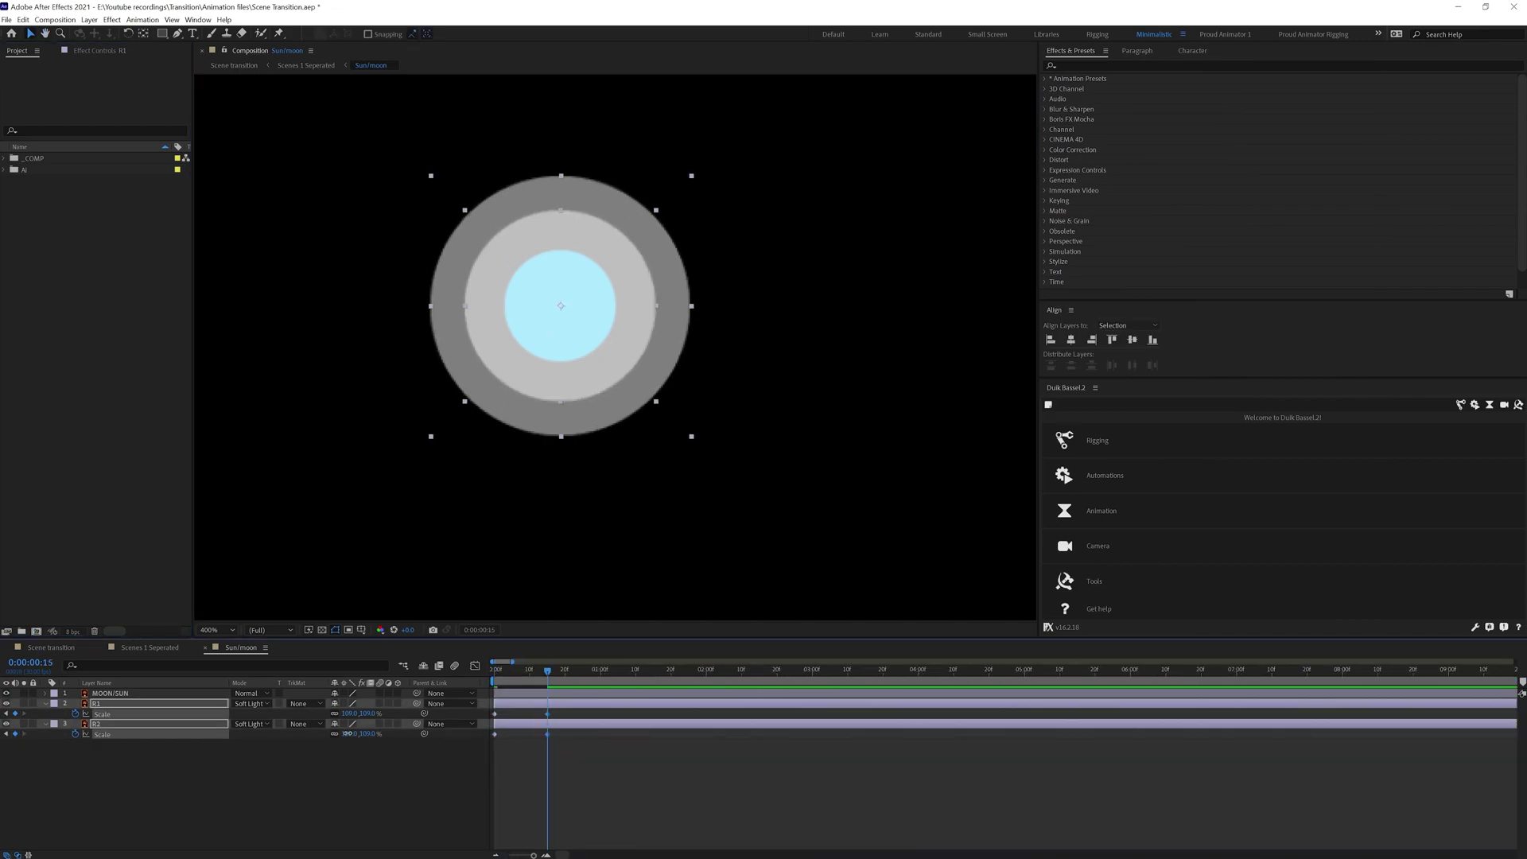
{"action": "left_click", "coordinate": [843, 786]}
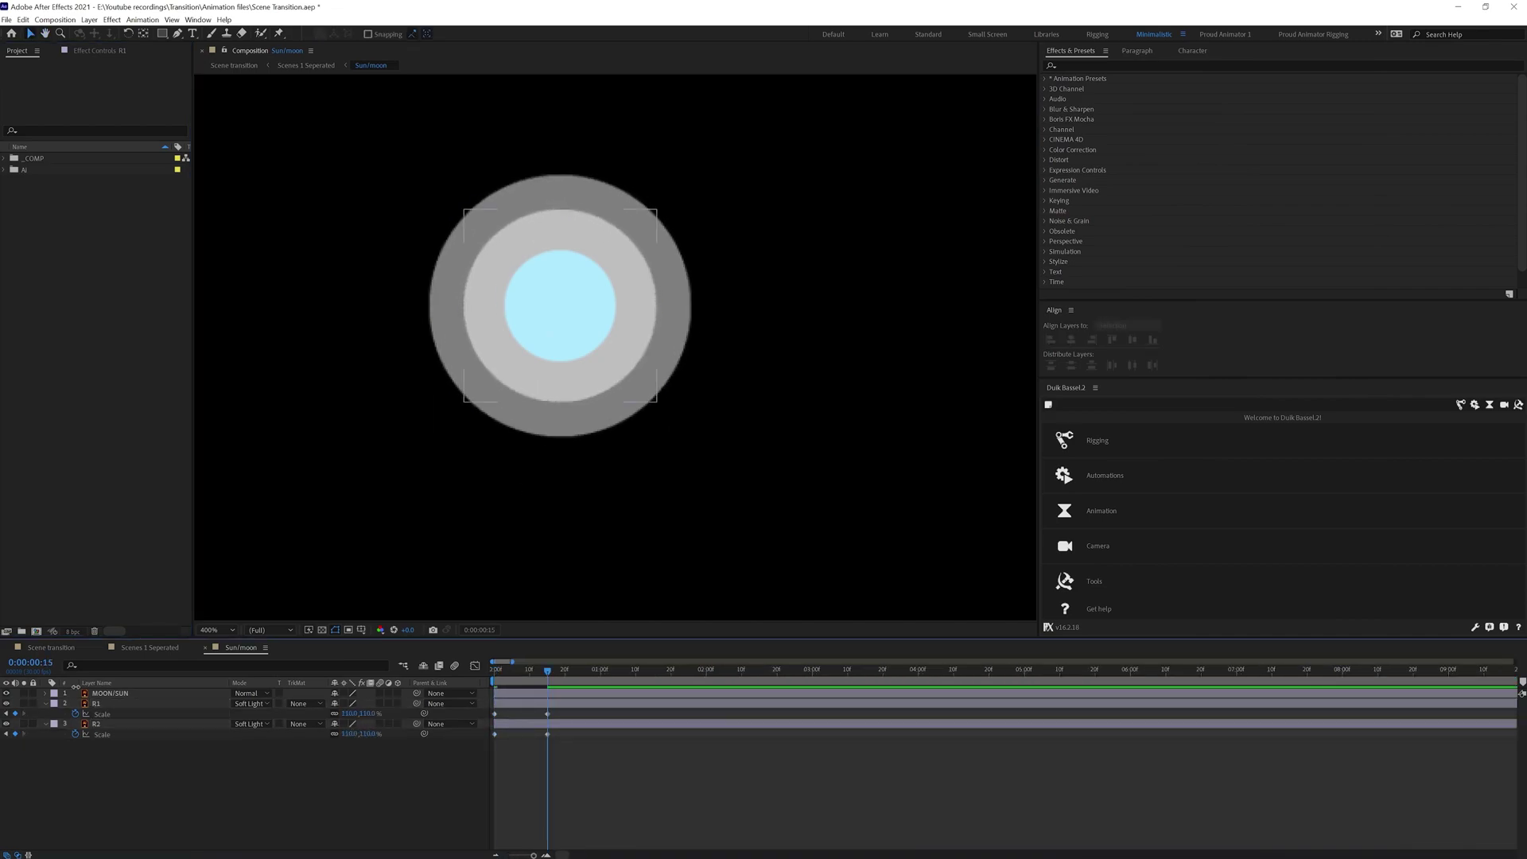
{"action": "left_click_drag", "start_coordinate": [674, 787], "coordinate": [489, 708]}
{"action": "key", "text": "F9"}
{"action": "left_click", "coordinate": [492, 672]}
Add a loopIn()+loopOut()-value expression to R1's Scale, copy it to R2, and preview
{"action": "left_click", "coordinate": [75, 713], "text": "alt"}
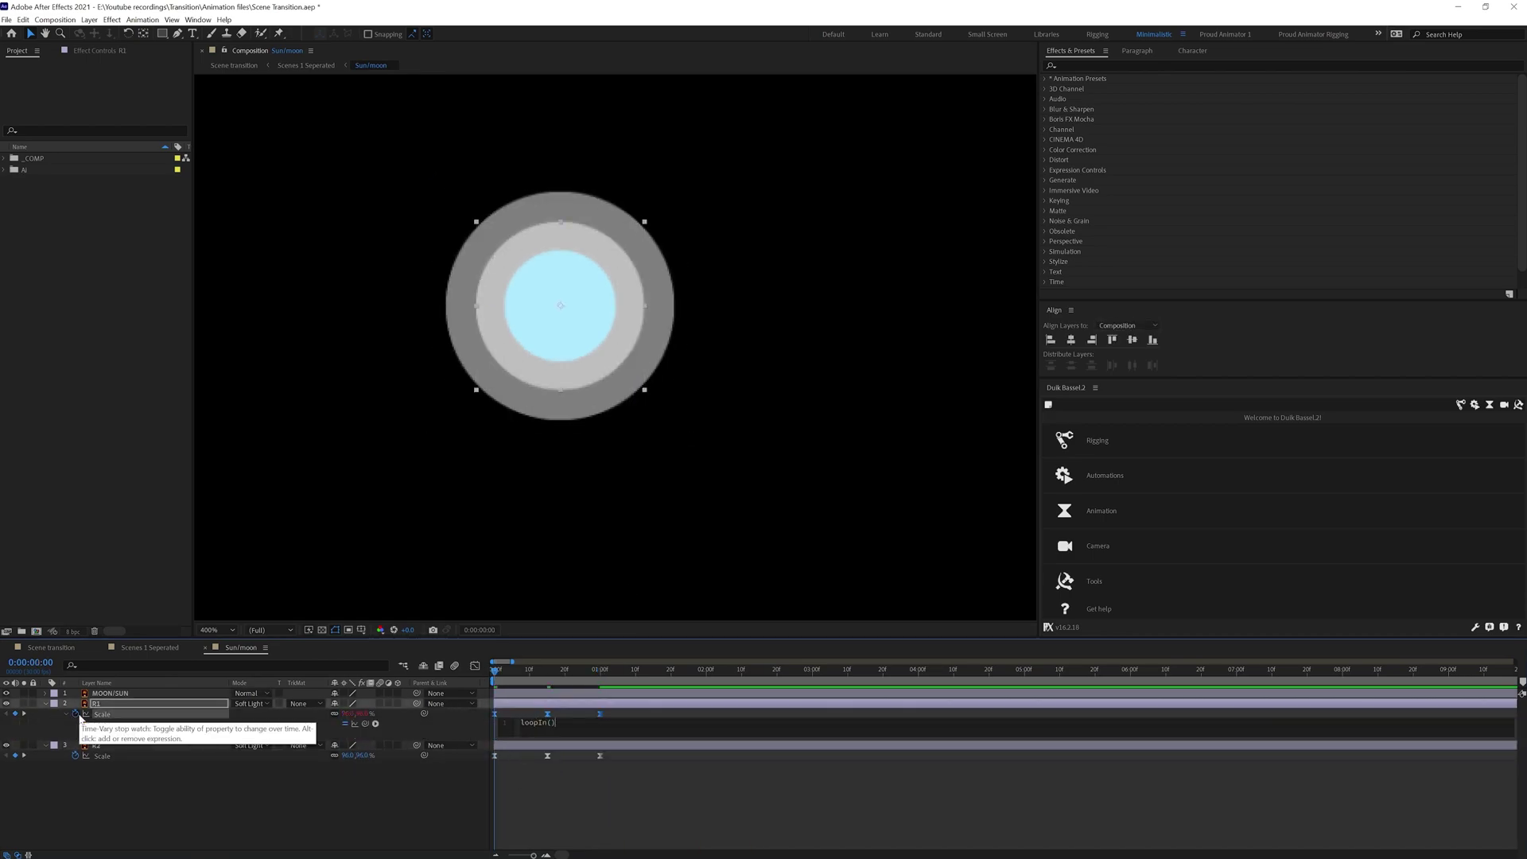
{"action": "key", "text": "Return"}
{"action": "type", "text": "-value;"}
{"action": "left_click", "coordinate": [102, 714]}
{"action": "key", "text": "ctrl+c"}
{"action": "left_click", "coordinate": [519, 749]}
{"action": "key", "text": "ctrl+v"}
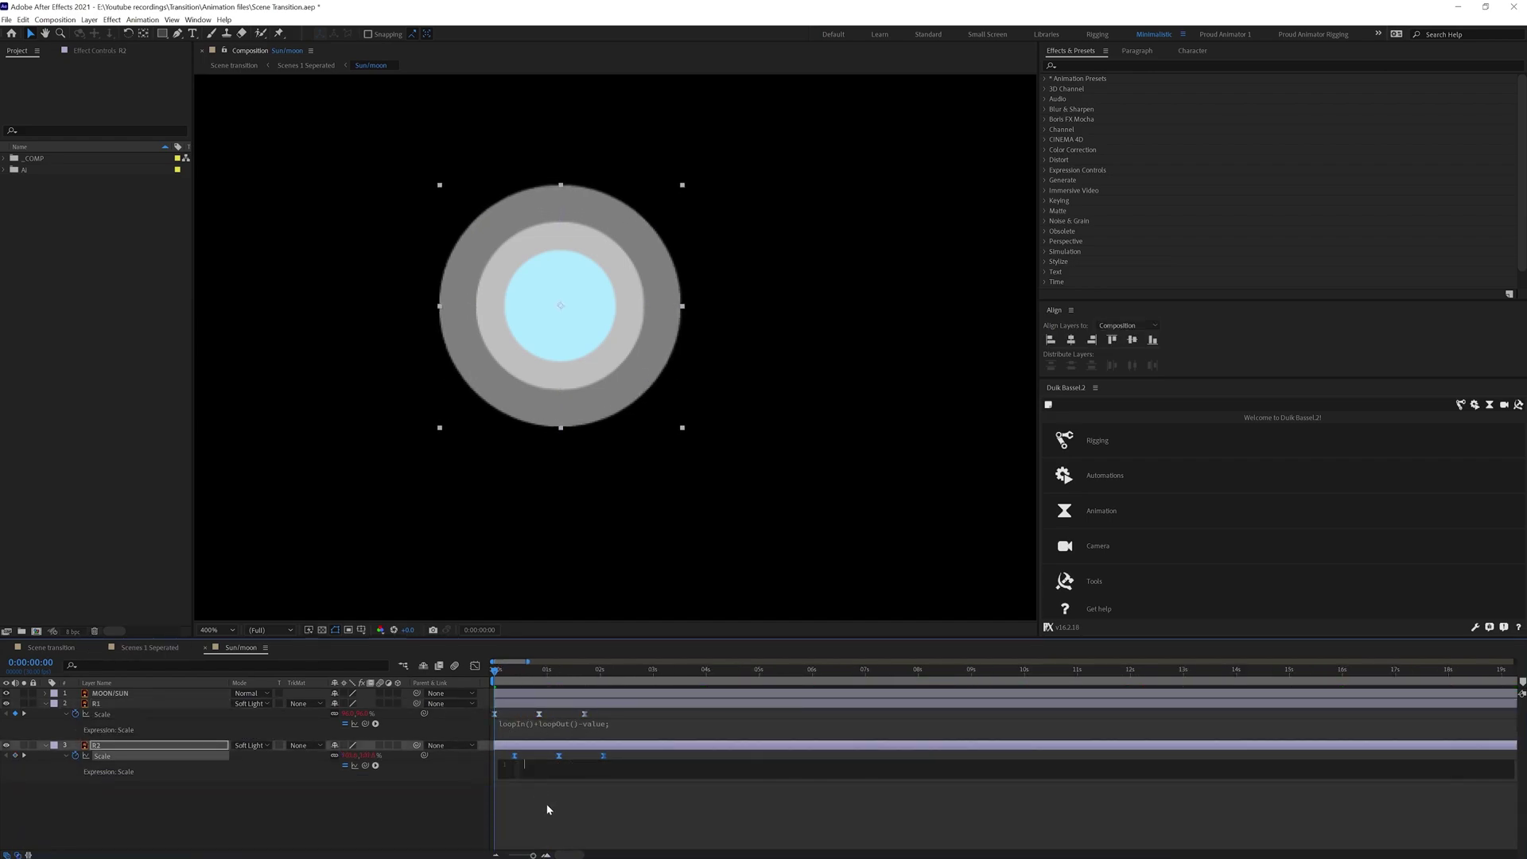
{"action": "key", "text": "ctrl+v"}
{"action": "key", "text": "space"}
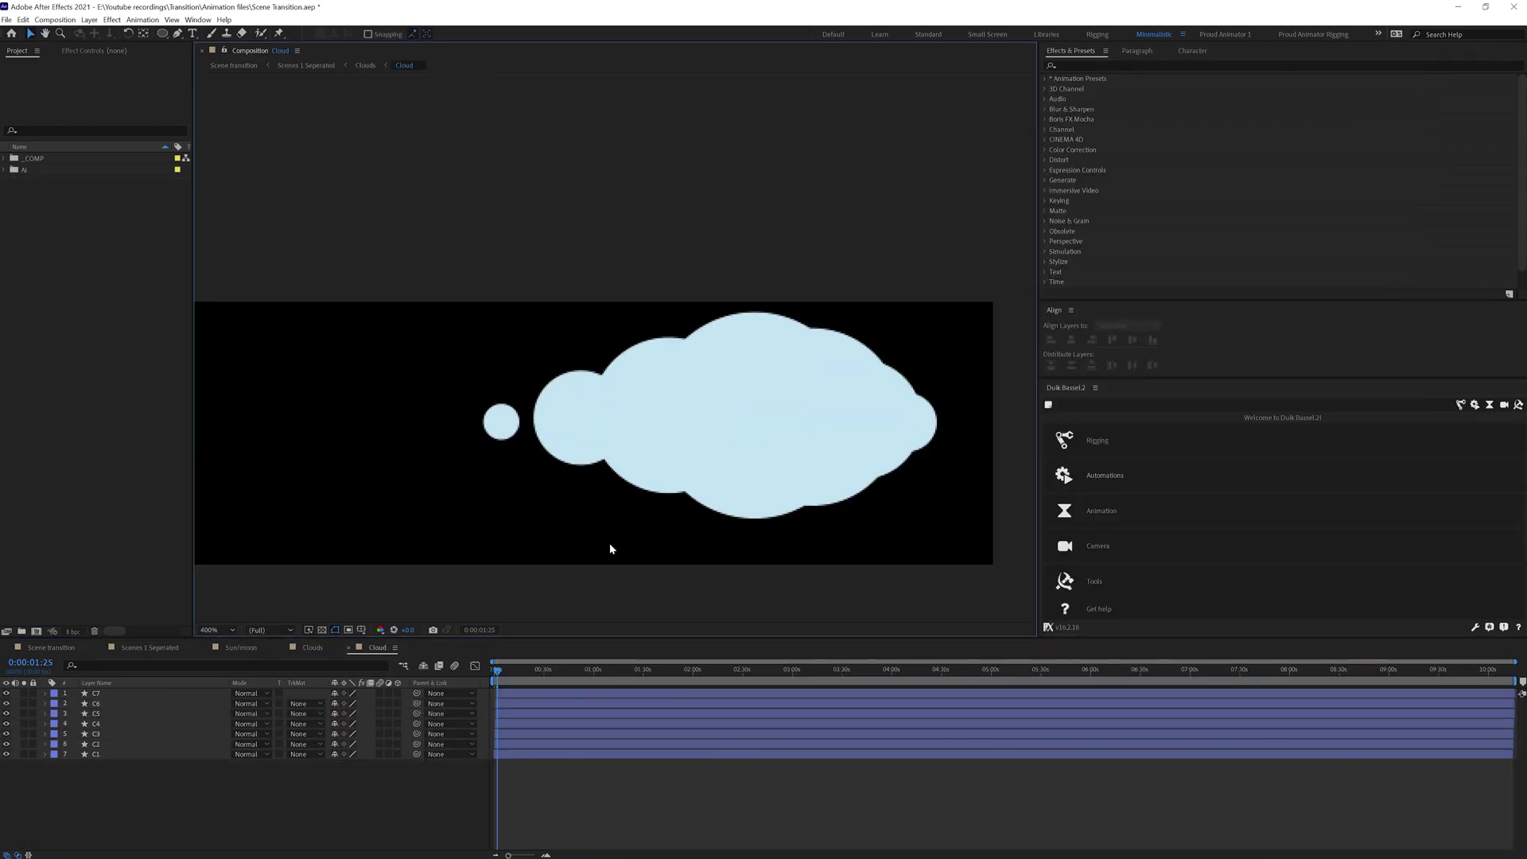
Add an adjustment layer with Gaussian Blur (blurriness 10) and Matte Choker to the Cloud comp
{"action": "key", "text": "comma"}
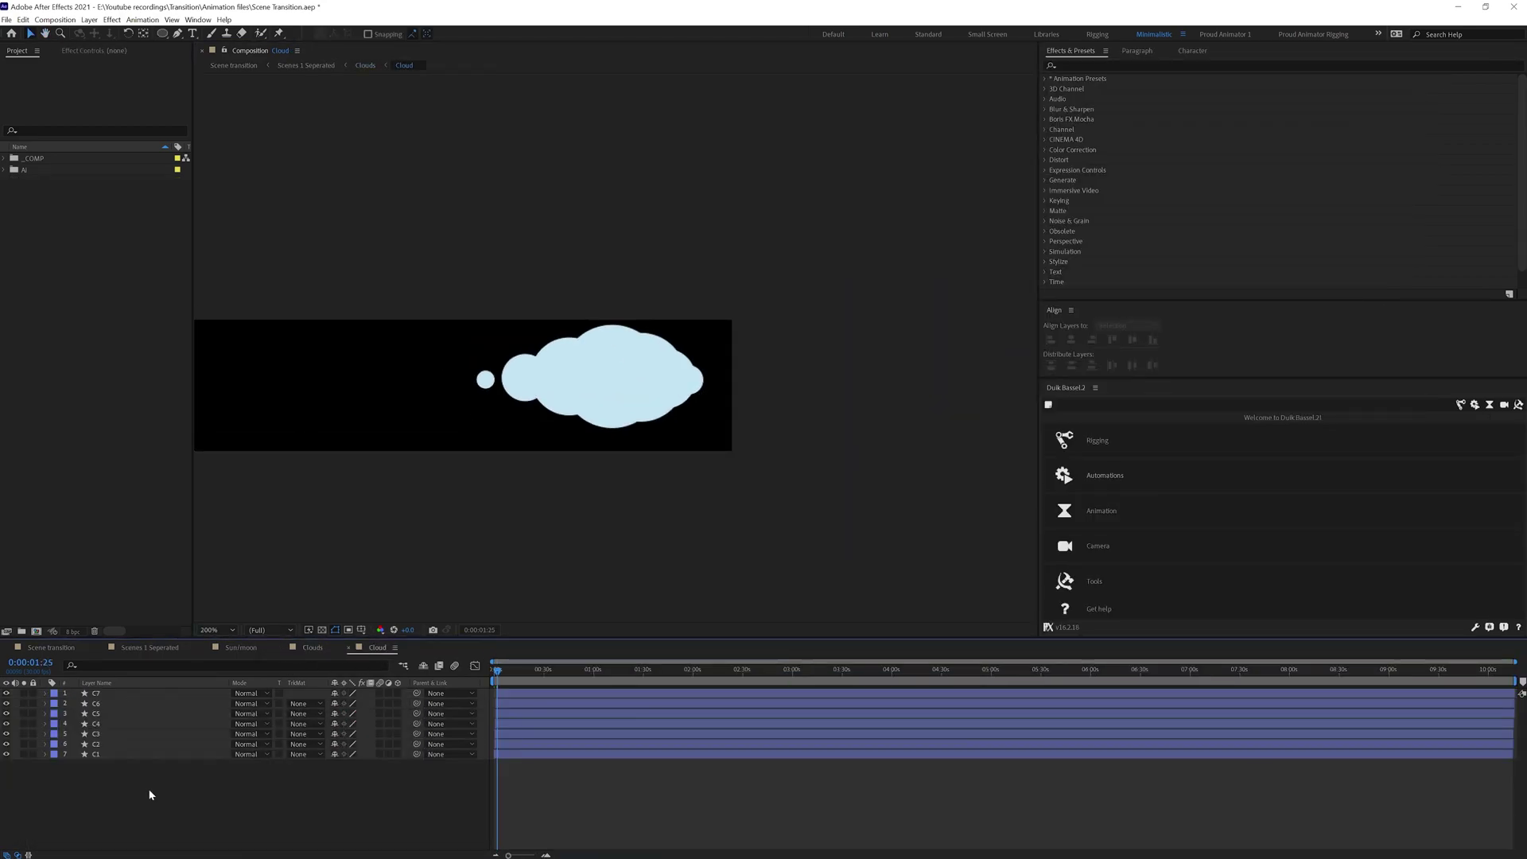
{"action": "right_click", "coordinate": [150, 791]}
{"action": "mouse_move", "coordinate": [191, 660]}
{"action": "left_click", "coordinate": [317, 749]}
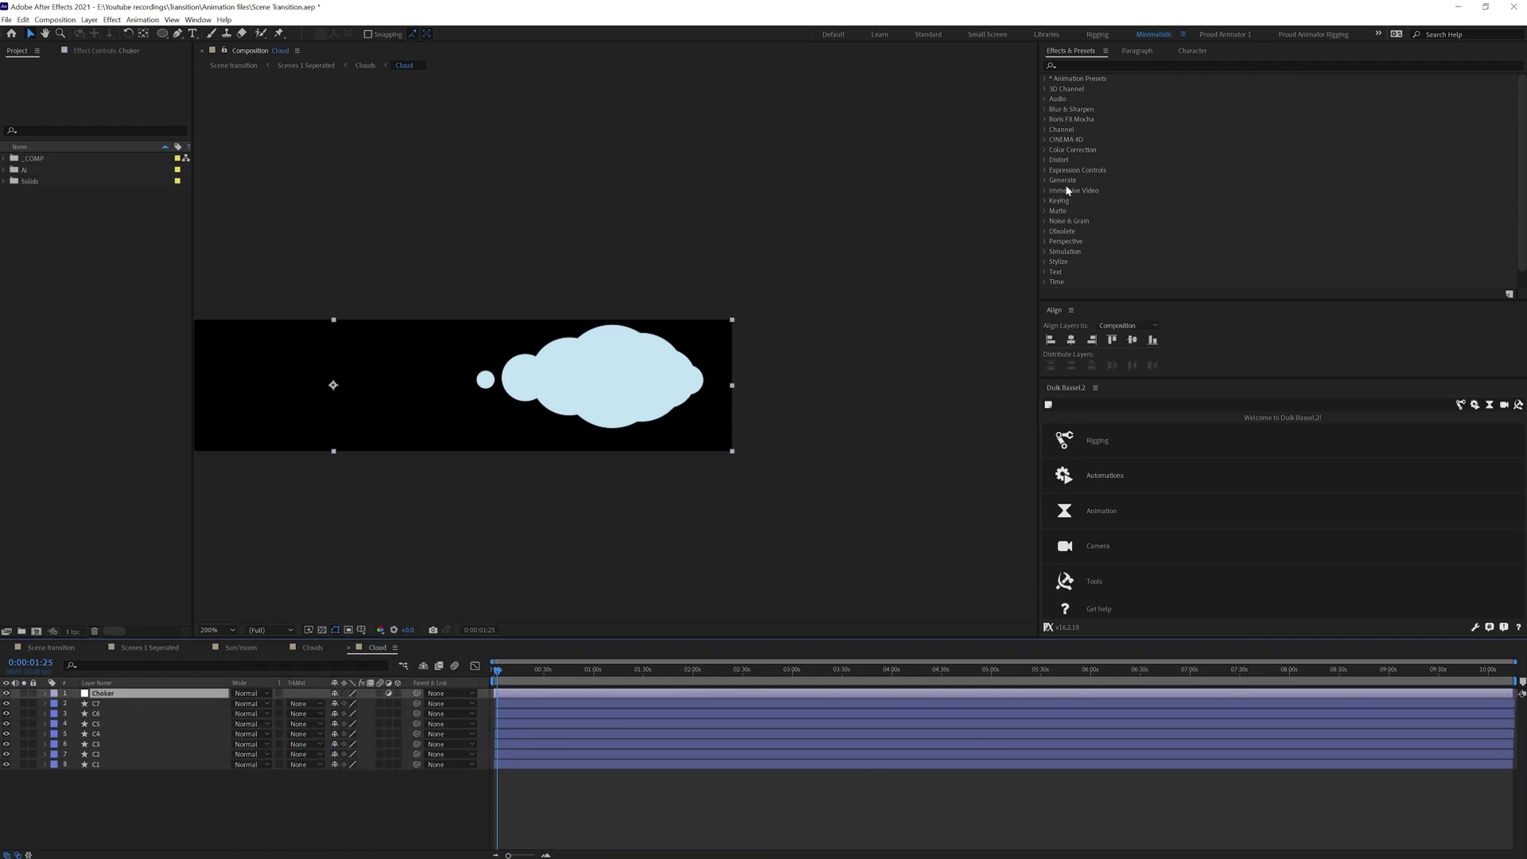
{"action": "left_click", "coordinate": [1114, 65]}
{"action": "type", "text": "gau"}
{"action": "double_click", "coordinate": [1101, 88]}
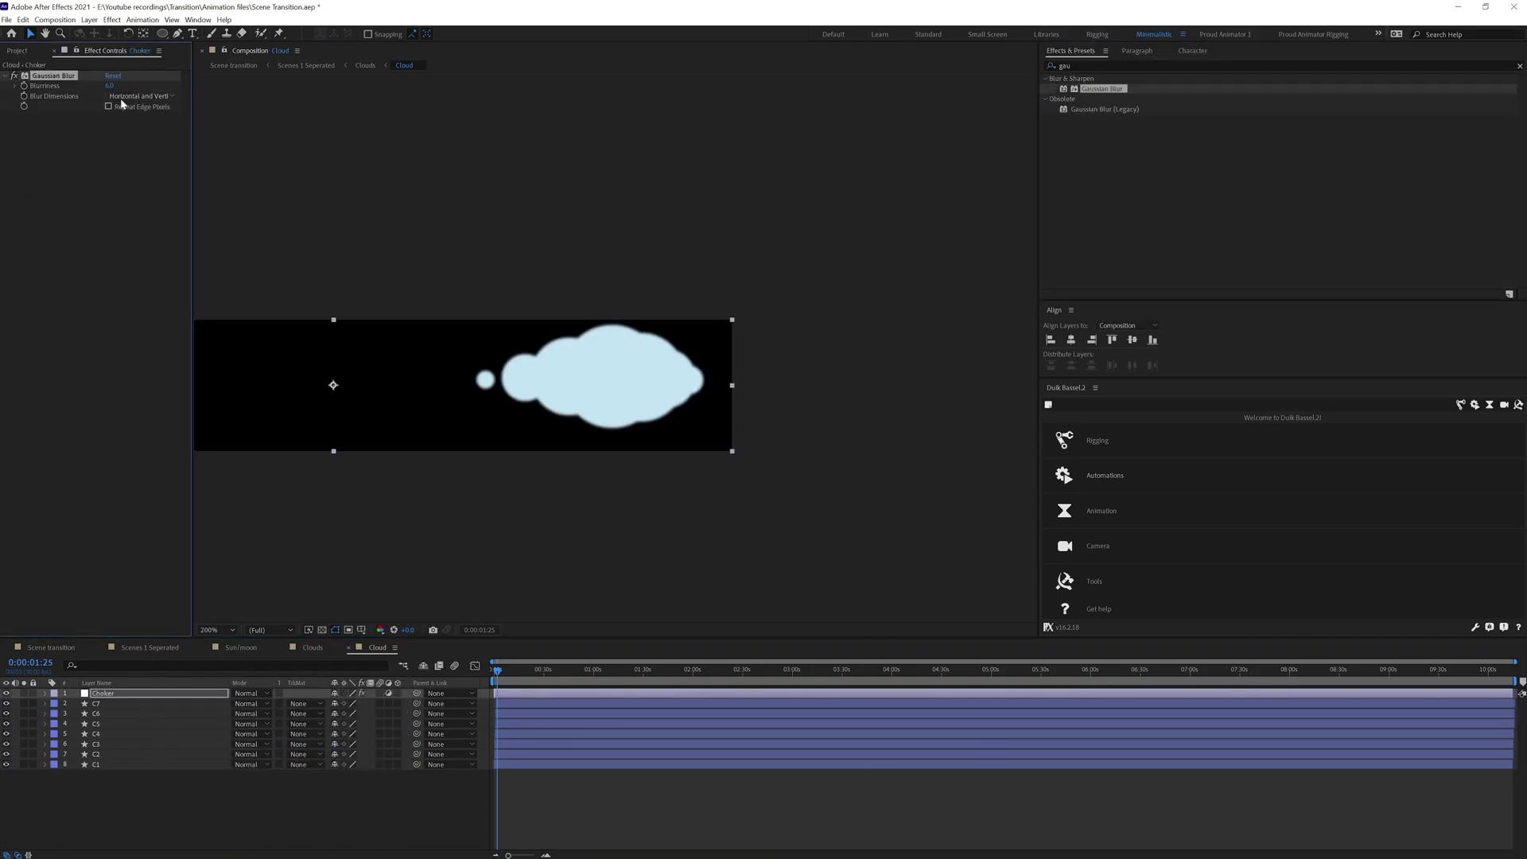
{"action": "left_click", "coordinate": [1272, 150]}
{"action": "left_click", "coordinate": [1520, 67]}
{"action": "type", "text": "matte"}
{"action": "double_click", "coordinate": [1091, 169]}
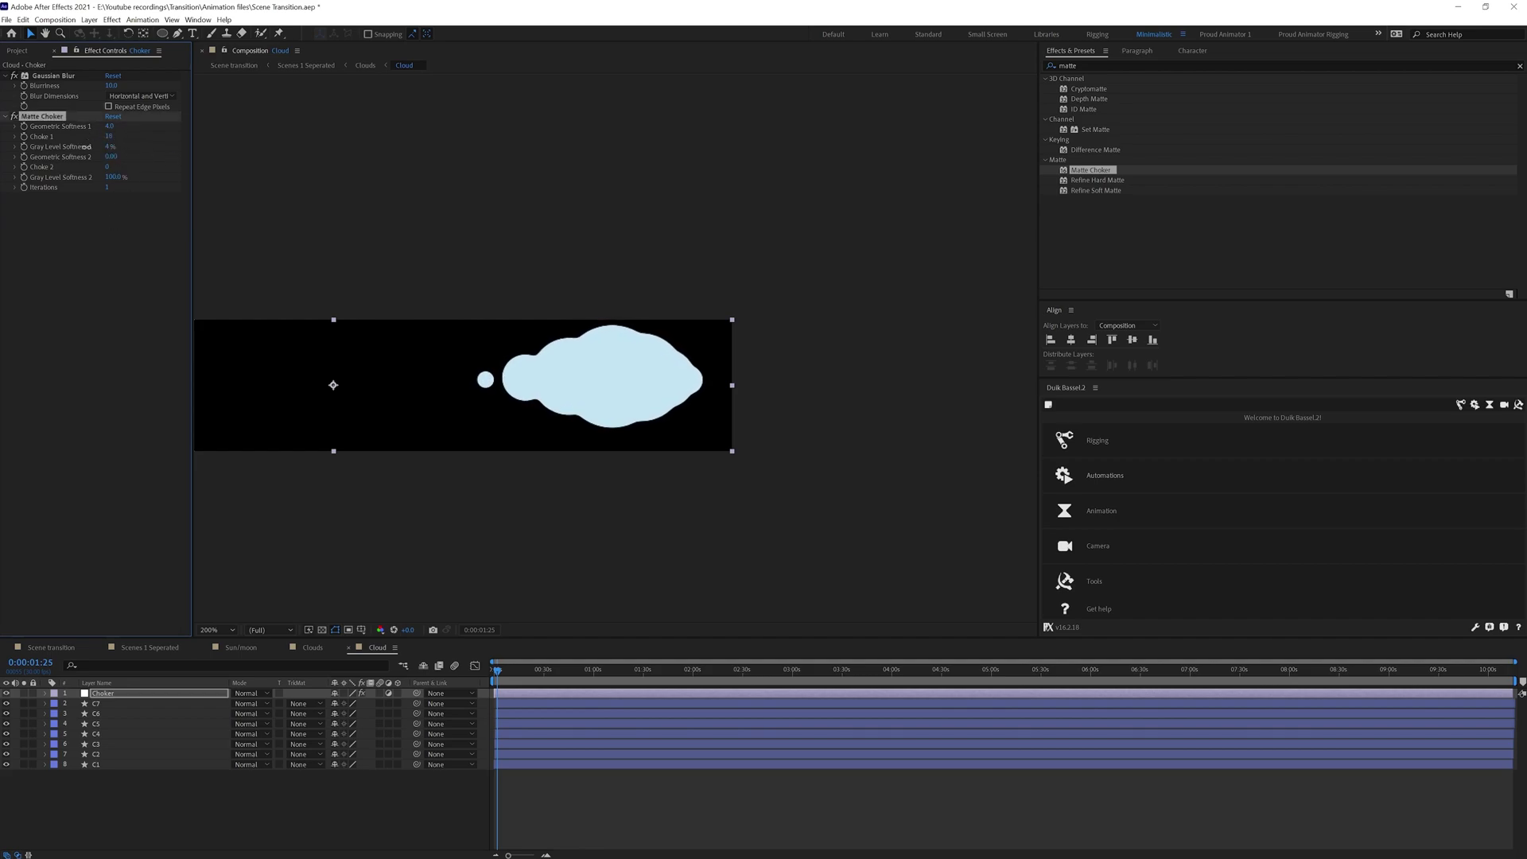
Pre-compose the cloud circle layers C1–C7 into 'Cloud circles'
{"action": "left_click", "coordinate": [491, 667]}
{"action": "left_click", "coordinate": [120, 703]}
{"action": "left_click", "coordinate": [119, 762], "text": "shift"}
{"action": "right_click", "coordinate": [119, 759]}
{"action": "left_click", "coordinate": [164, 708]}
{"action": "type", "text": "Cloud circles"}
{"action": "key", "text": "Return"}
Draw a rectangle shape layer over the cloud and place it above Cloud circles
{"action": "left_click", "coordinate": [617, 668]}
{"action": "left_click", "coordinate": [803, 810]}
{"action": "key", "text": "q"}
{"action": "left_click_drag", "start_coordinate": [422, 379], "coordinate": [799, 490]}
{"action": "key", "text": "v"}
{"action": "key", "text": "."}
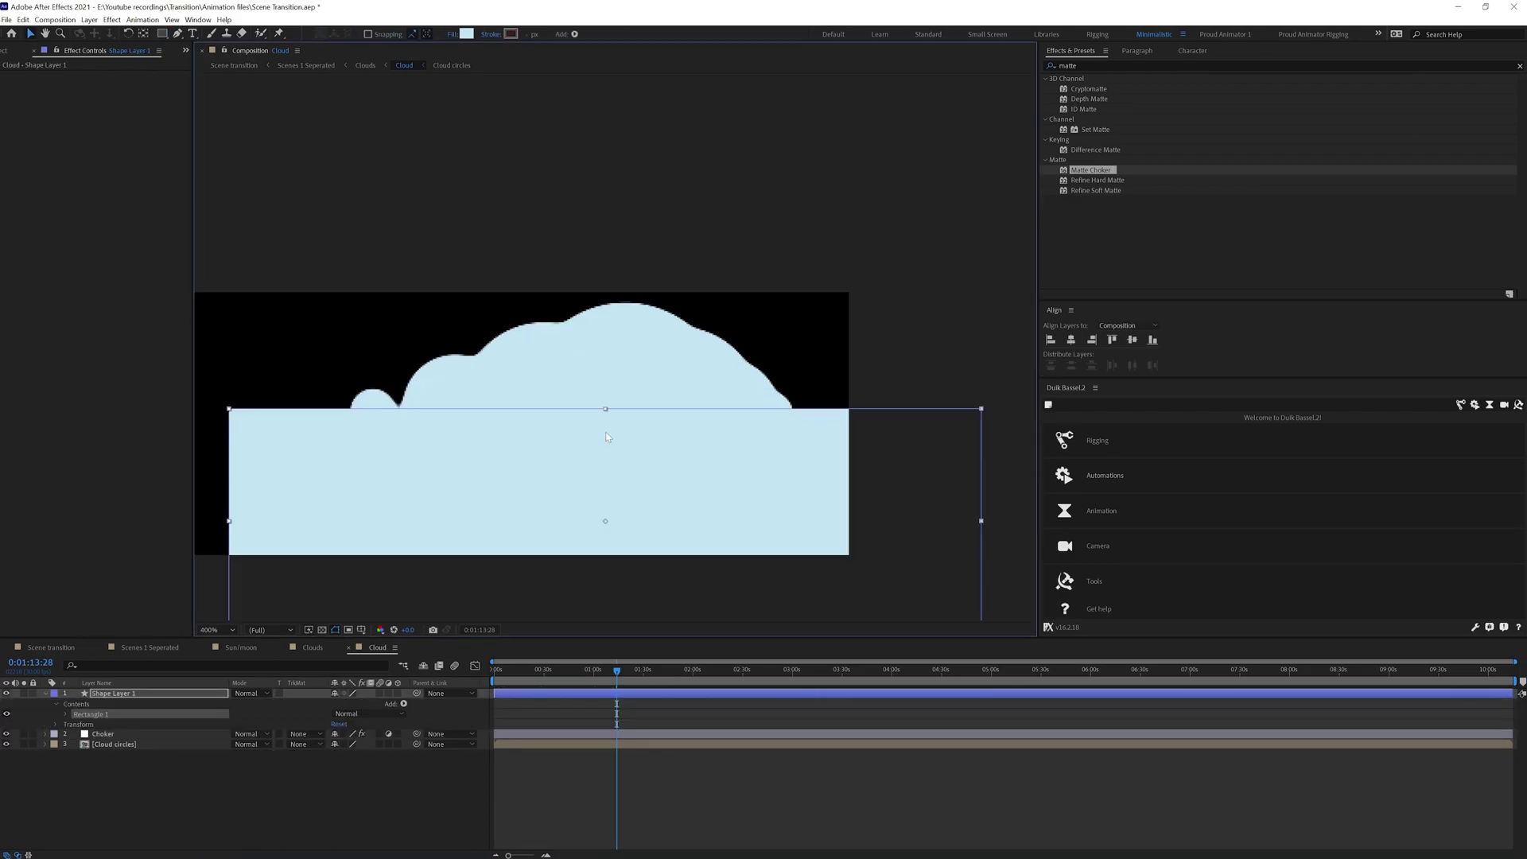
{"action": "key", "text": "ctrl+bracketleft"}
Set Cloud circles' track matte to Alpha Inverted Matte and preview the cloud
{"action": "left_click", "coordinate": [307, 745]}
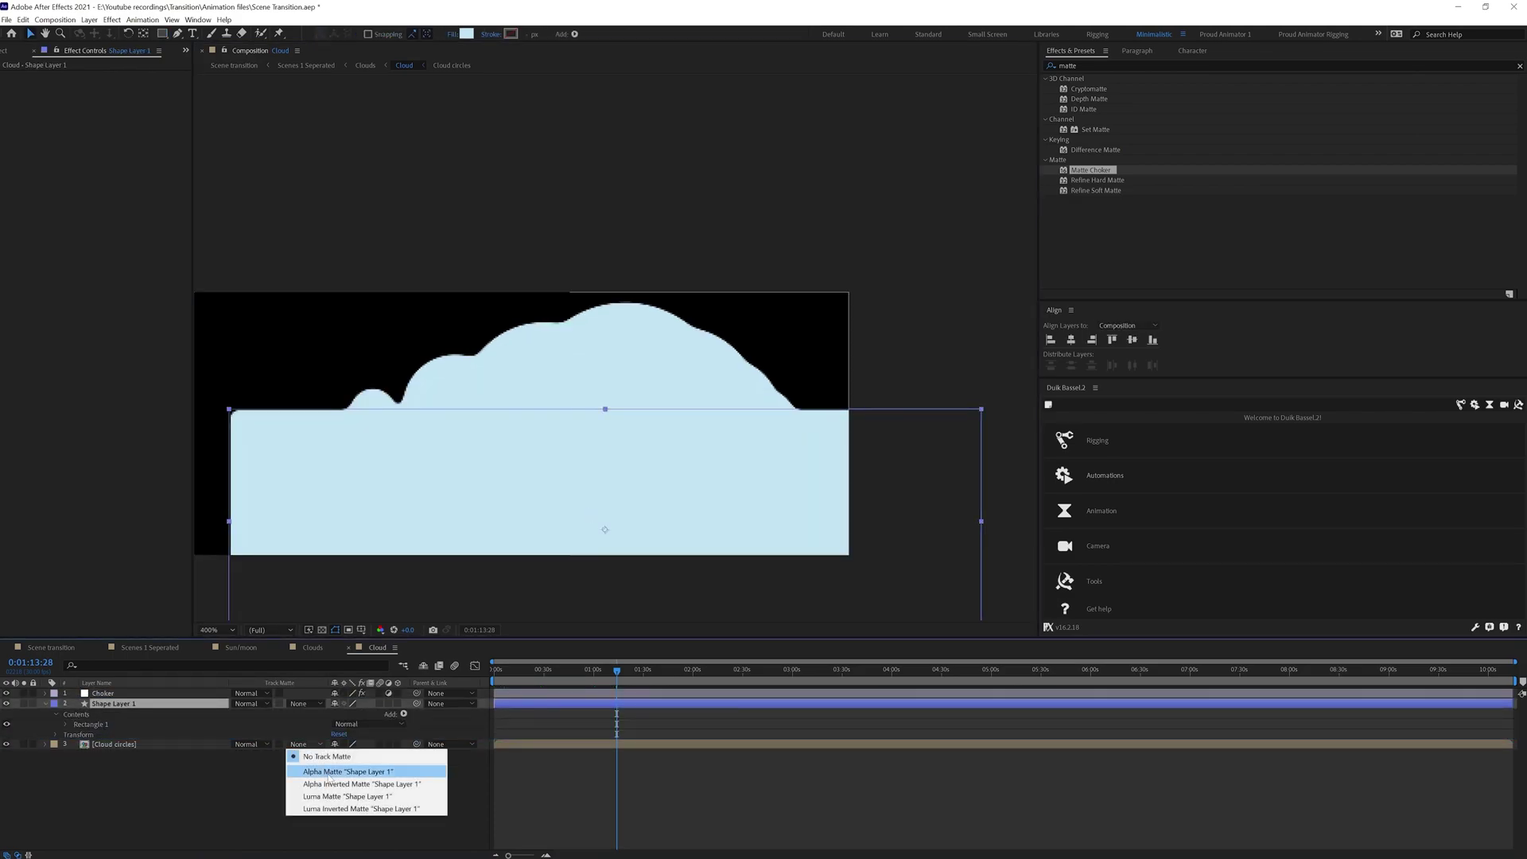
{"action": "left_click", "coordinate": [334, 771]}
{"action": "left_click", "coordinate": [306, 745]}
{"action": "left_click", "coordinate": [439, 788]}
{"action": "key", "text": "comma"}
{"action": "key", "text": "space"}
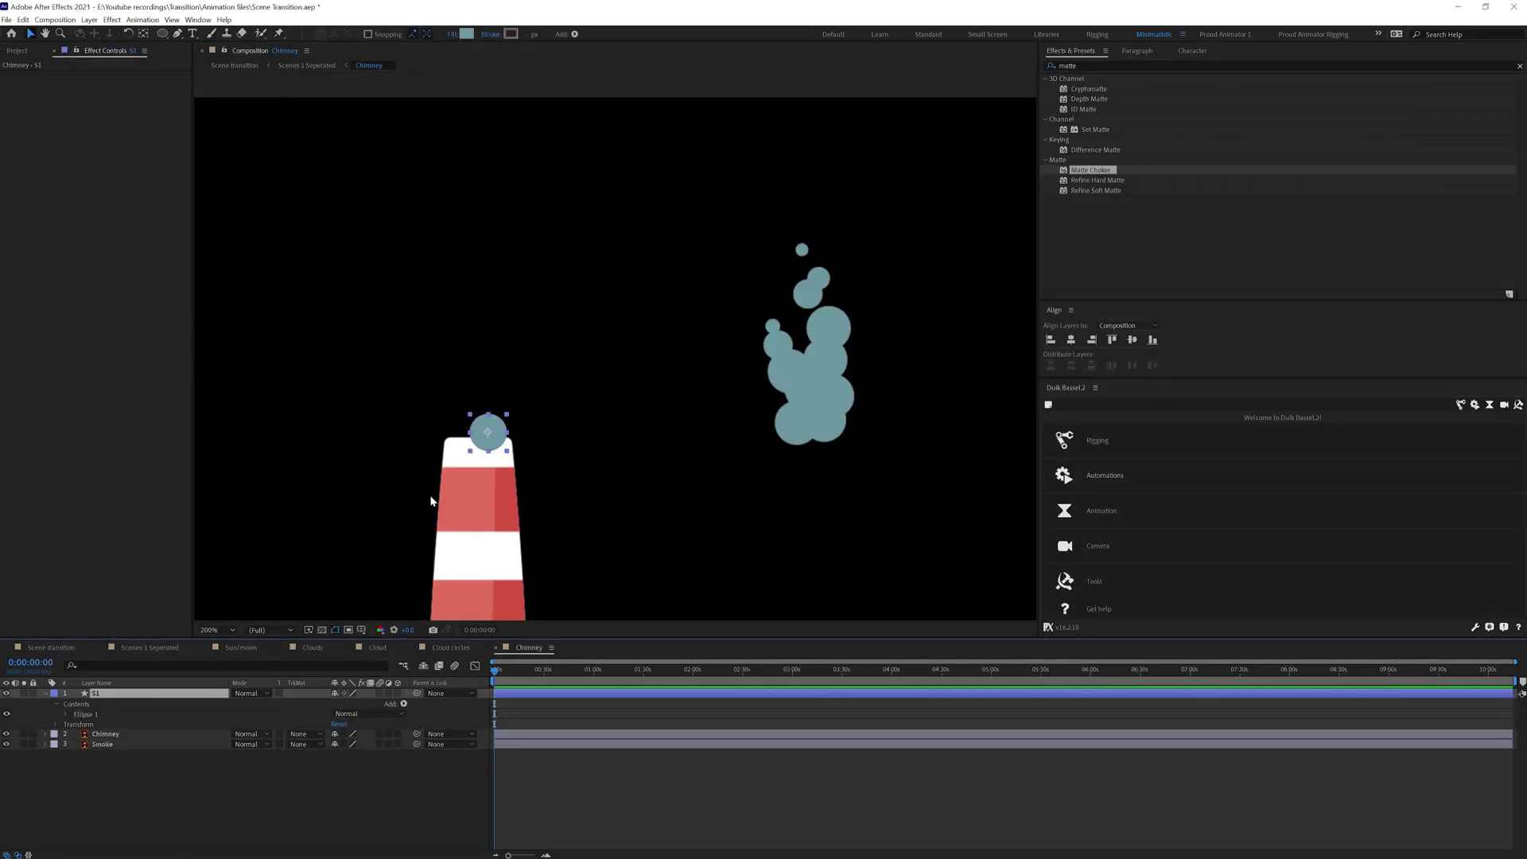
Move the S1 smoke puff below the Chimney layer and scale it to about 76%
{"action": "key", "text": "ctrl+["}
{"action": "left_click_drag", "start_coordinate": [501, 435], "coordinate": [494, 466]}
{"action": "scroll", "coordinate": [590, 755], "scroll_direction": "up", "scroll_amount": 5}
{"action": "key", "text": "s"}
{"action": "left_click_drag", "start_coordinate": [349, 714], "coordinate": [370, 707]}
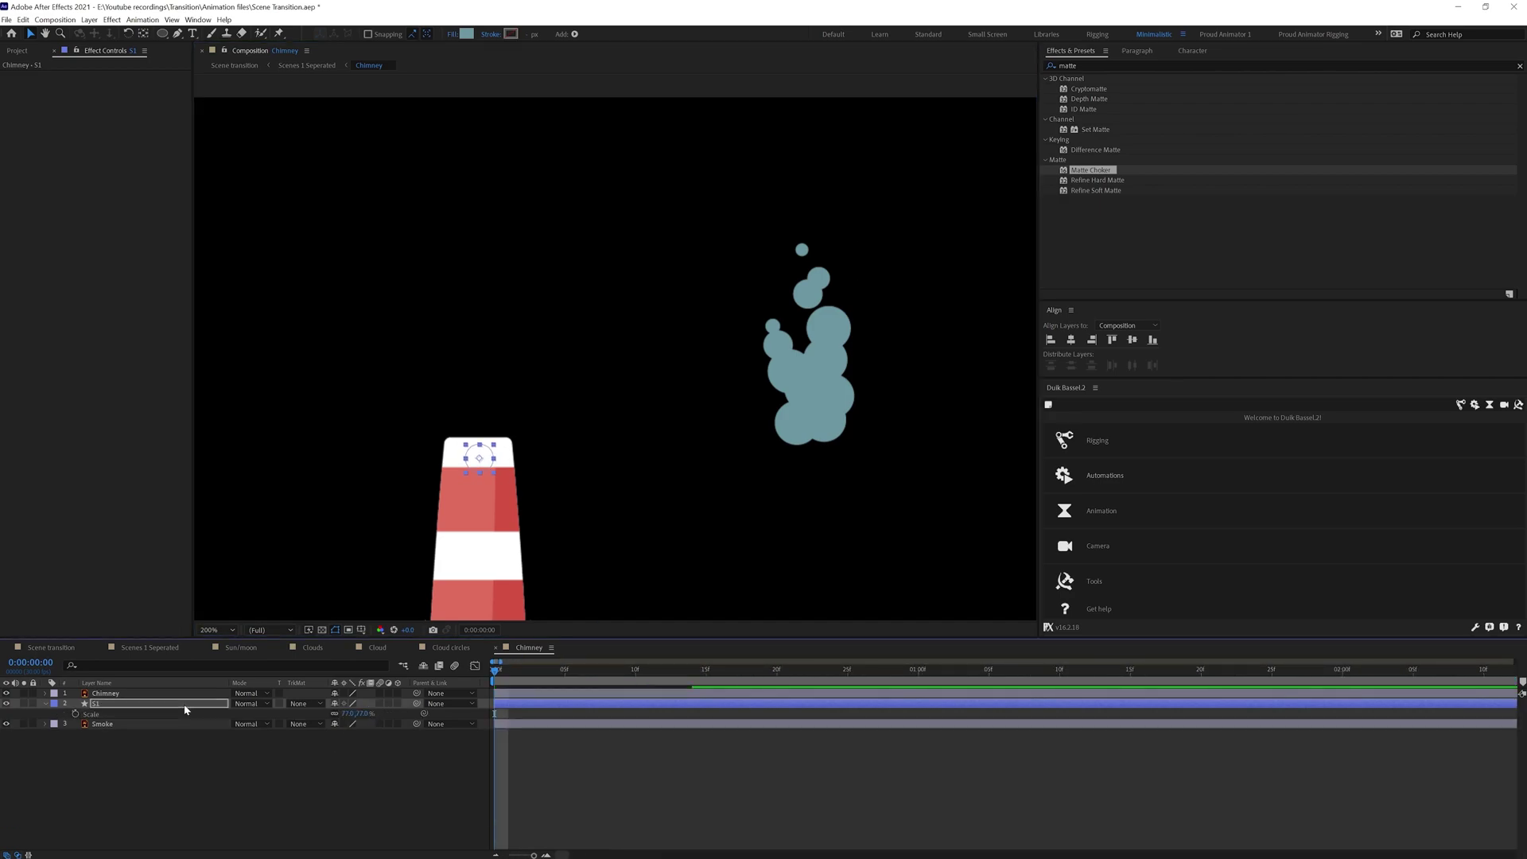
Keyframe S1 rising above the chimney by 0:00:01:10, shrinking to 70%, with Easy Ease
{"action": "key", "text": "shift+s"}
{"action": "left_click", "coordinate": [1060, 669]}
{"action": "left_click_drag", "start_coordinate": [478, 456], "coordinate": [535, 179]}
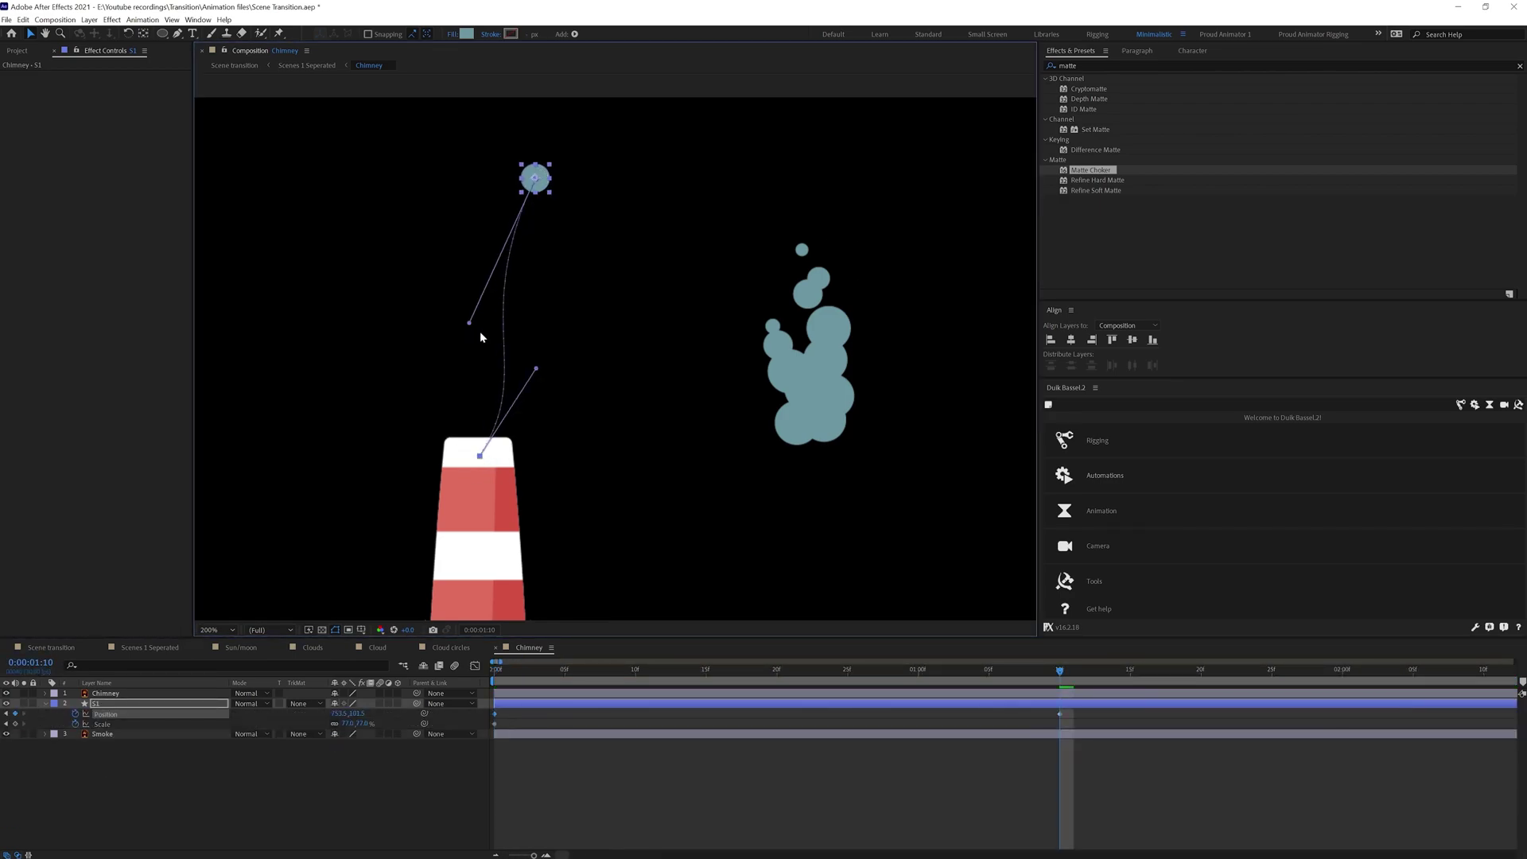
{"action": "left_click", "coordinate": [354, 724]}
{"action": "type", "text": "70"}
{"action": "key", "text": "Return"}
{"action": "key", "text": "F9"}
Adjust the puff keyframes' speed curve influence in the Graph Editor
{"action": "left_click_drag", "start_coordinate": [821, 718], "coordinate": [778, 742]}
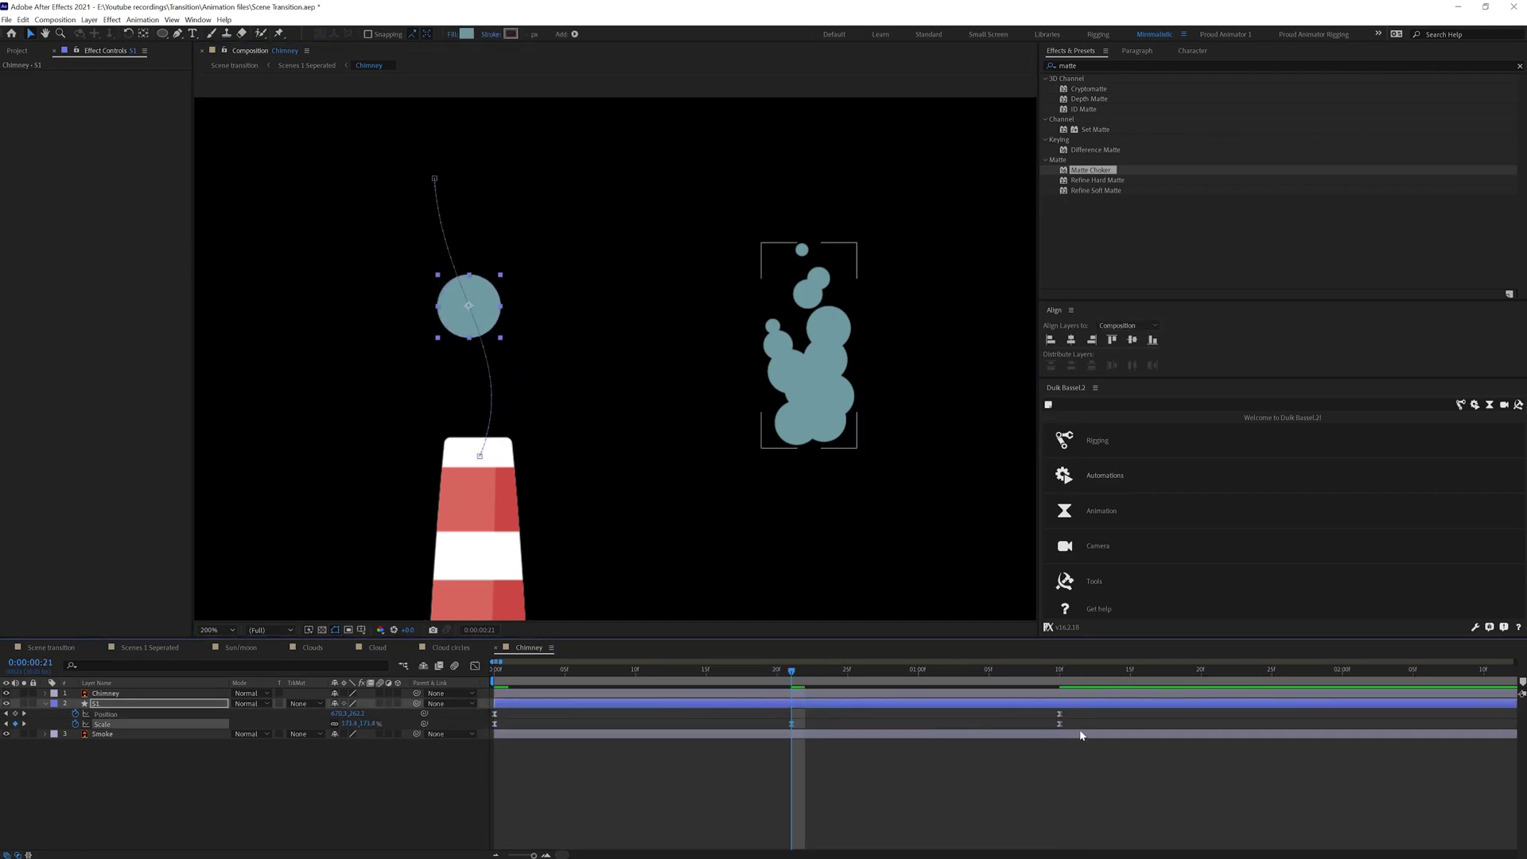
{"action": "key", "text": "shift+F3"}
{"action": "left_click_drag", "start_coordinate": [999, 780], "coordinate": [1005, 722]}
{"action": "key", "text": "shift+F3"}
{"action": "key", "text": "Home"}
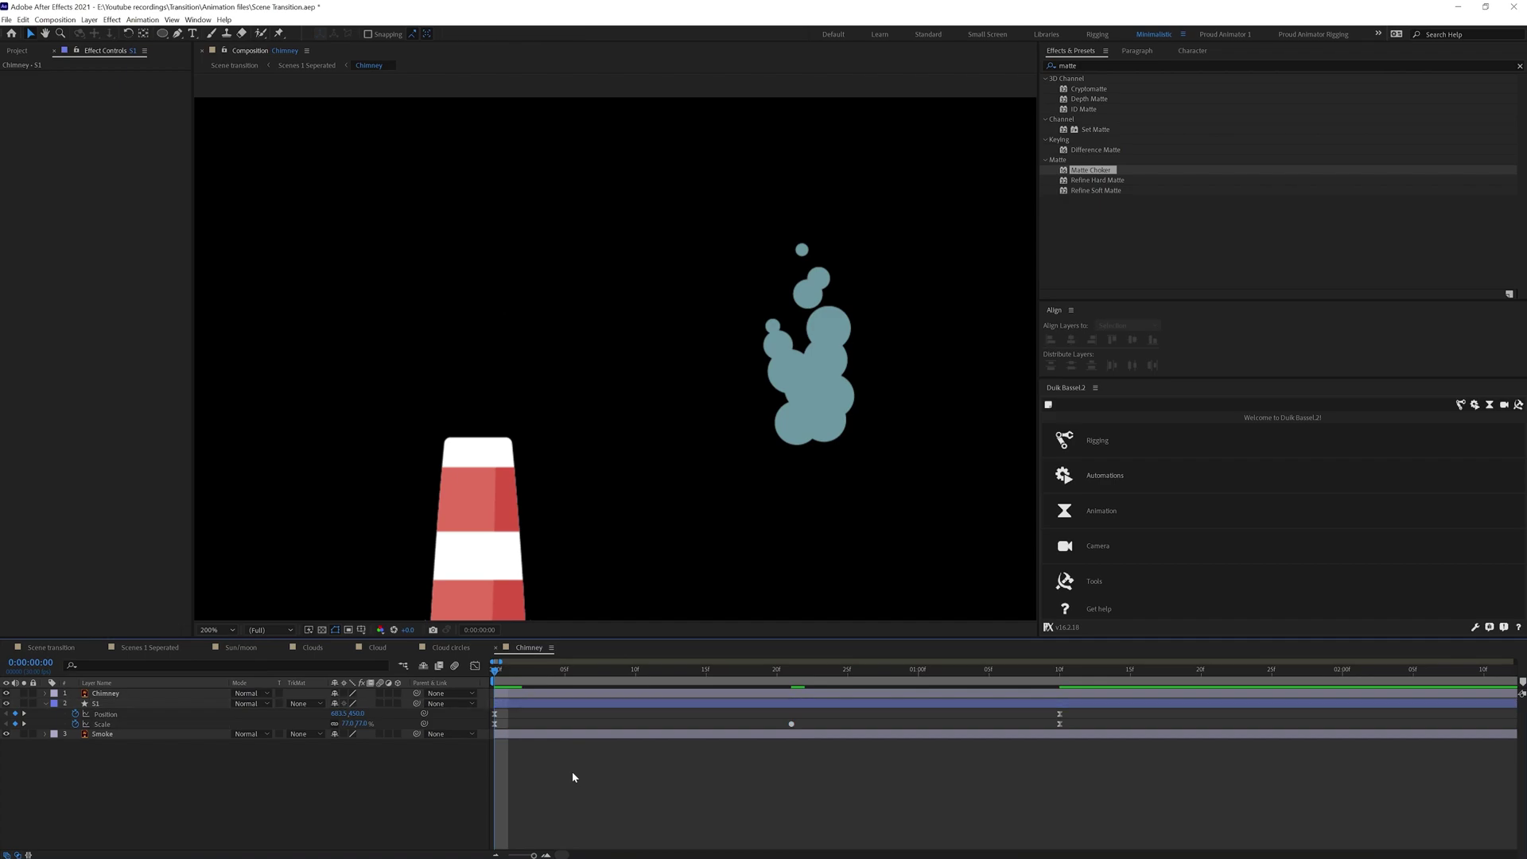
Duplicate the smoke puff in the Chimney comp and offset the copies to start later
{"action": "left_click", "coordinate": [451, 647]}
{"action": "left_click", "coordinate": [149, 647]}
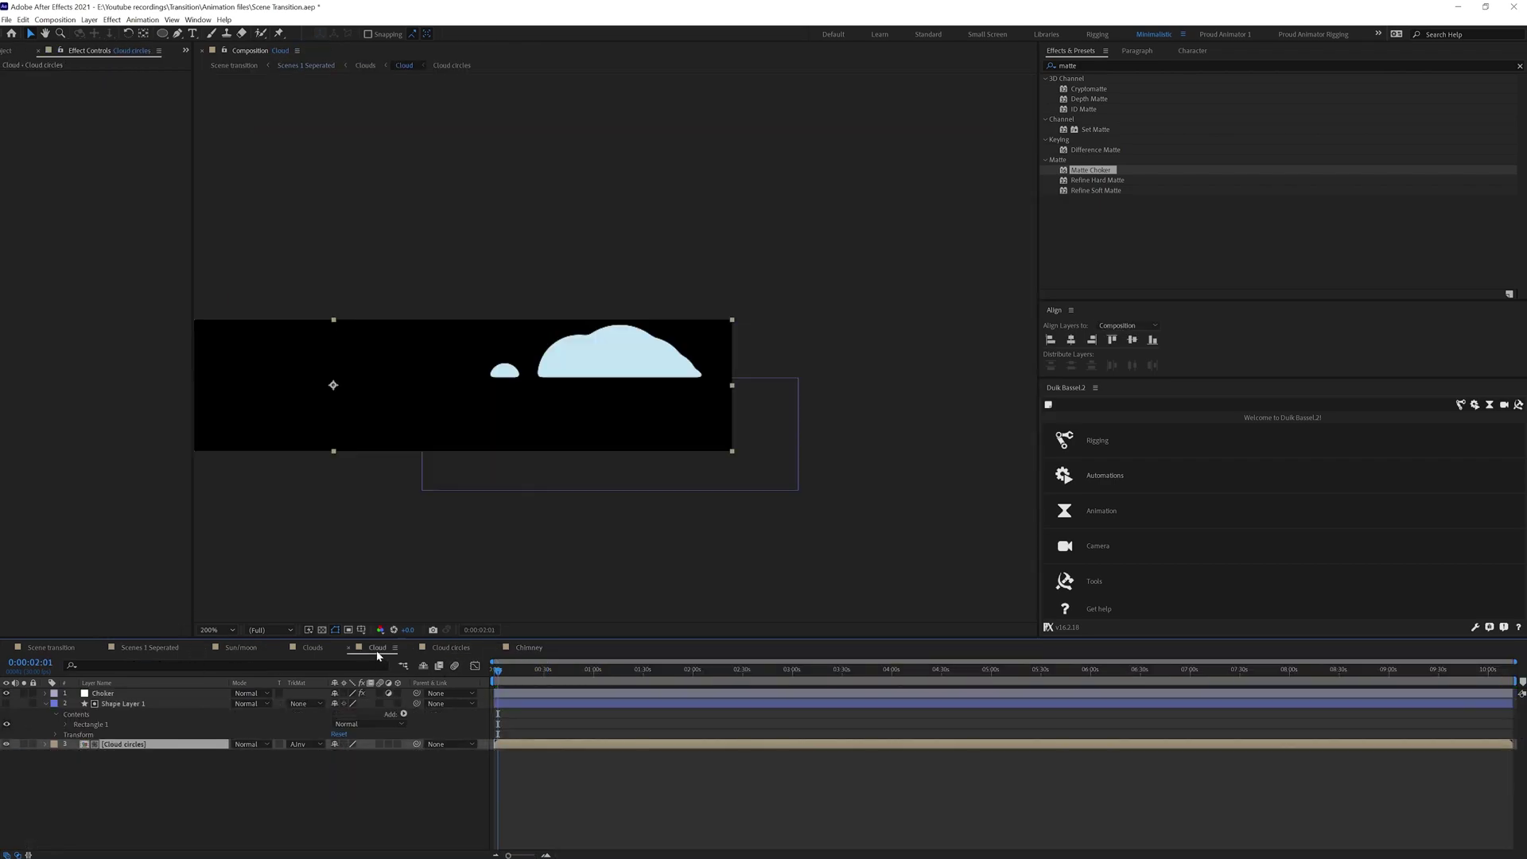
{"action": "left_click", "coordinate": [446, 648]}
{"action": "left_click", "coordinate": [529, 647]}
{"action": "left_click", "coordinate": [521, 672]}
{"action": "key", "text": "ctrl+d"}
{"action": "key", "text": "ctrl+d"}
{"action": "left_click_drag", "start_coordinate": [542, 670], "coordinate": [529, 700]}
{"action": "key", "text": "ctrl+d"}
{"action": "key", "text": "Page_Down"}
{"action": "key", "text": "Page_Down"}
{"action": "key", "text": "Page_Down"}
{"action": "key", "text": "Page_Down"}
{"action": "key", "text": "Page_Down"}
{"action": "key", "text": "Page_Down"}
{"action": "key", "text": "Page_Down"}
{"action": "key", "text": "Page_Down"}
Duplicate and offset the smoke puff layers so the staggered sequence reaches S16
{"action": "scroll", "coordinate": [627, 501], "scroll_direction": "up", "scroll_amount": 1}
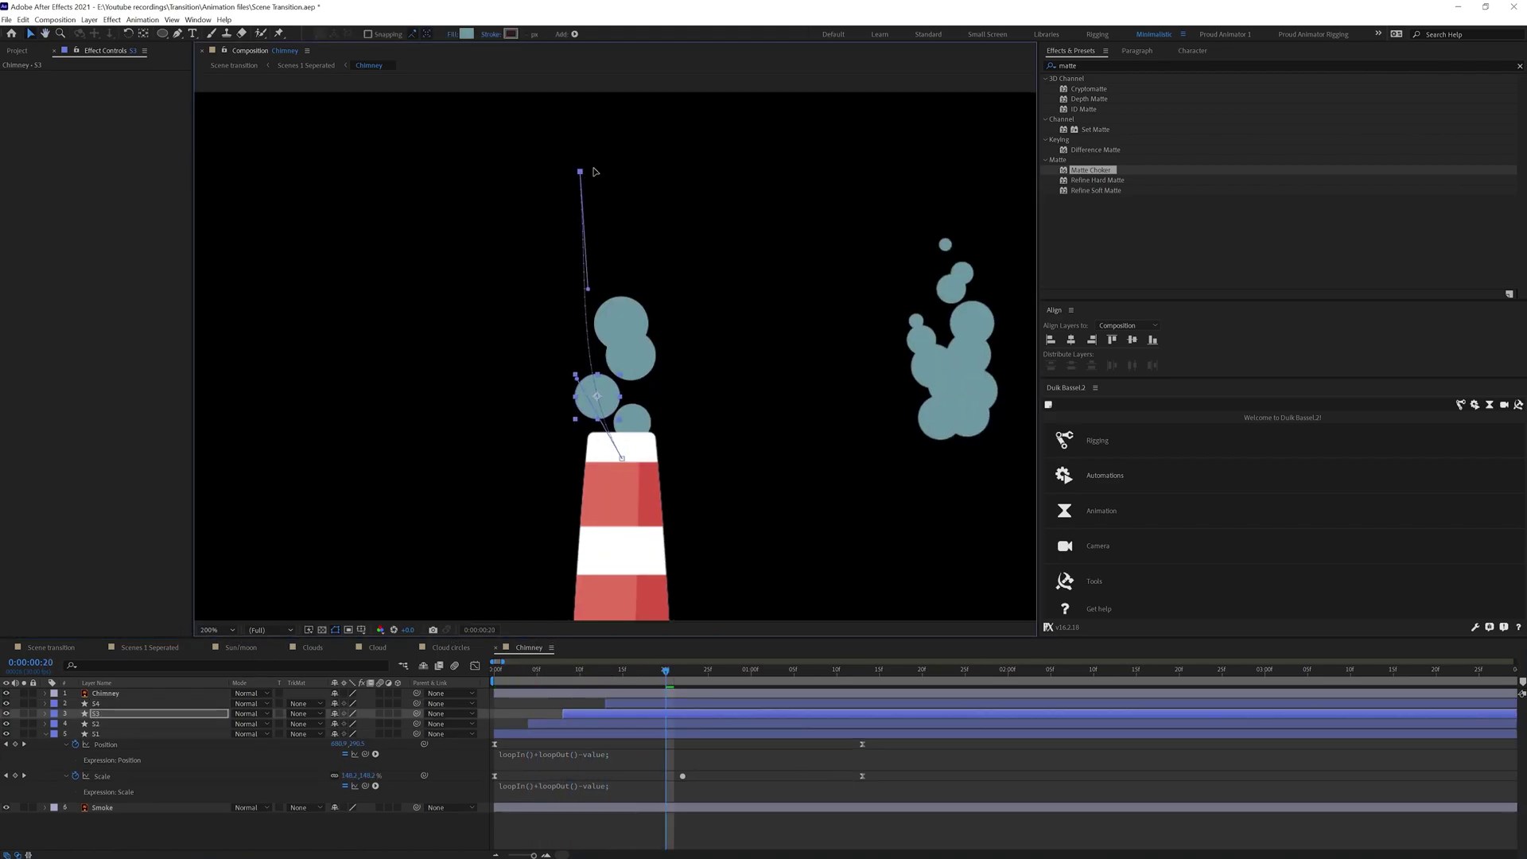
{"action": "left_click", "coordinate": [636, 453]}
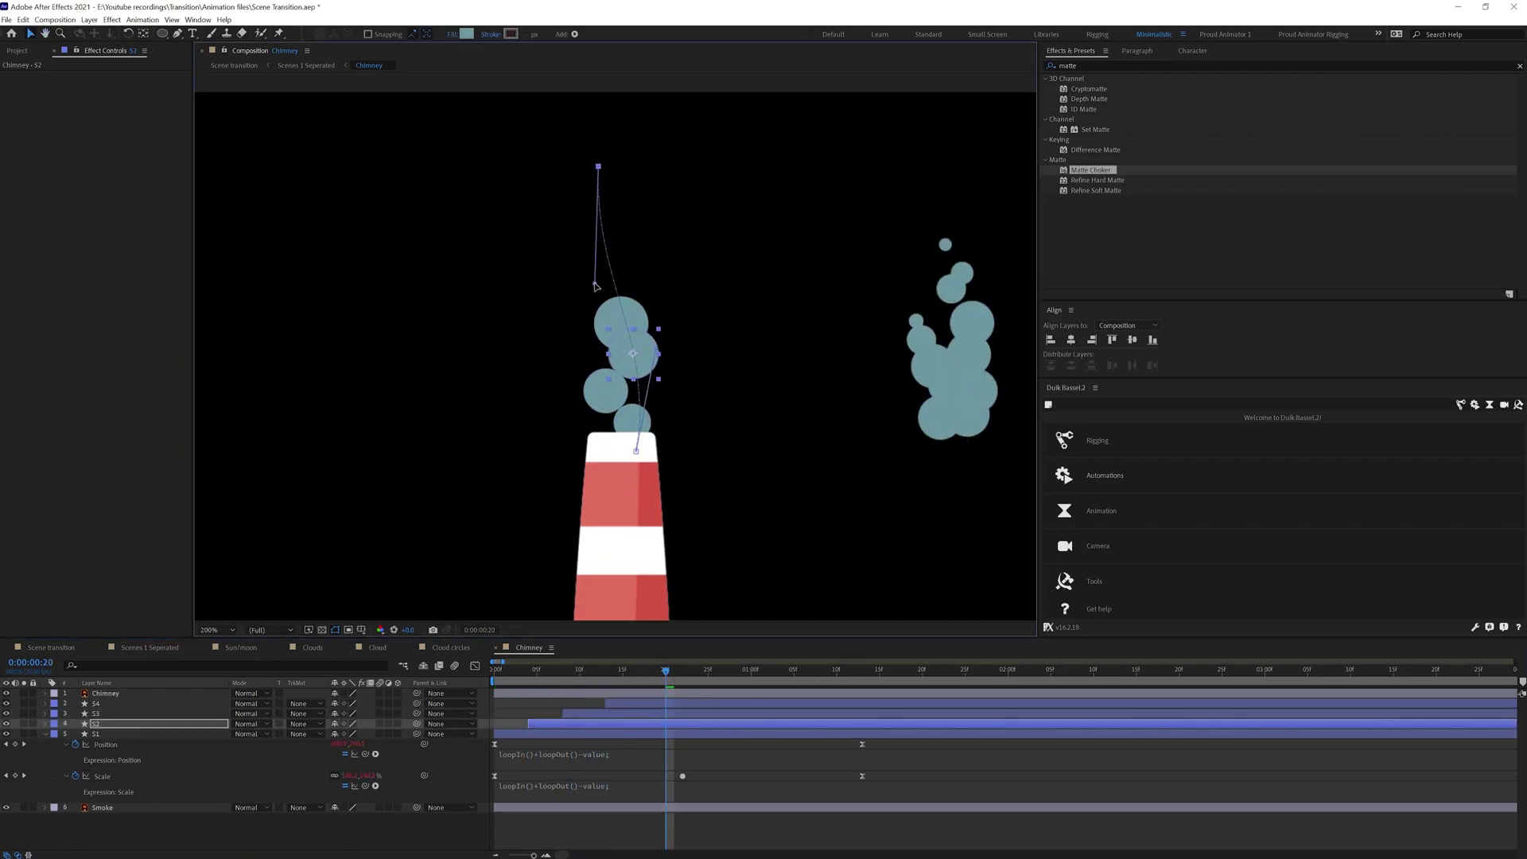
{"action": "left_click", "coordinate": [595, 285]}
{"action": "left_click", "coordinate": [629, 422]}
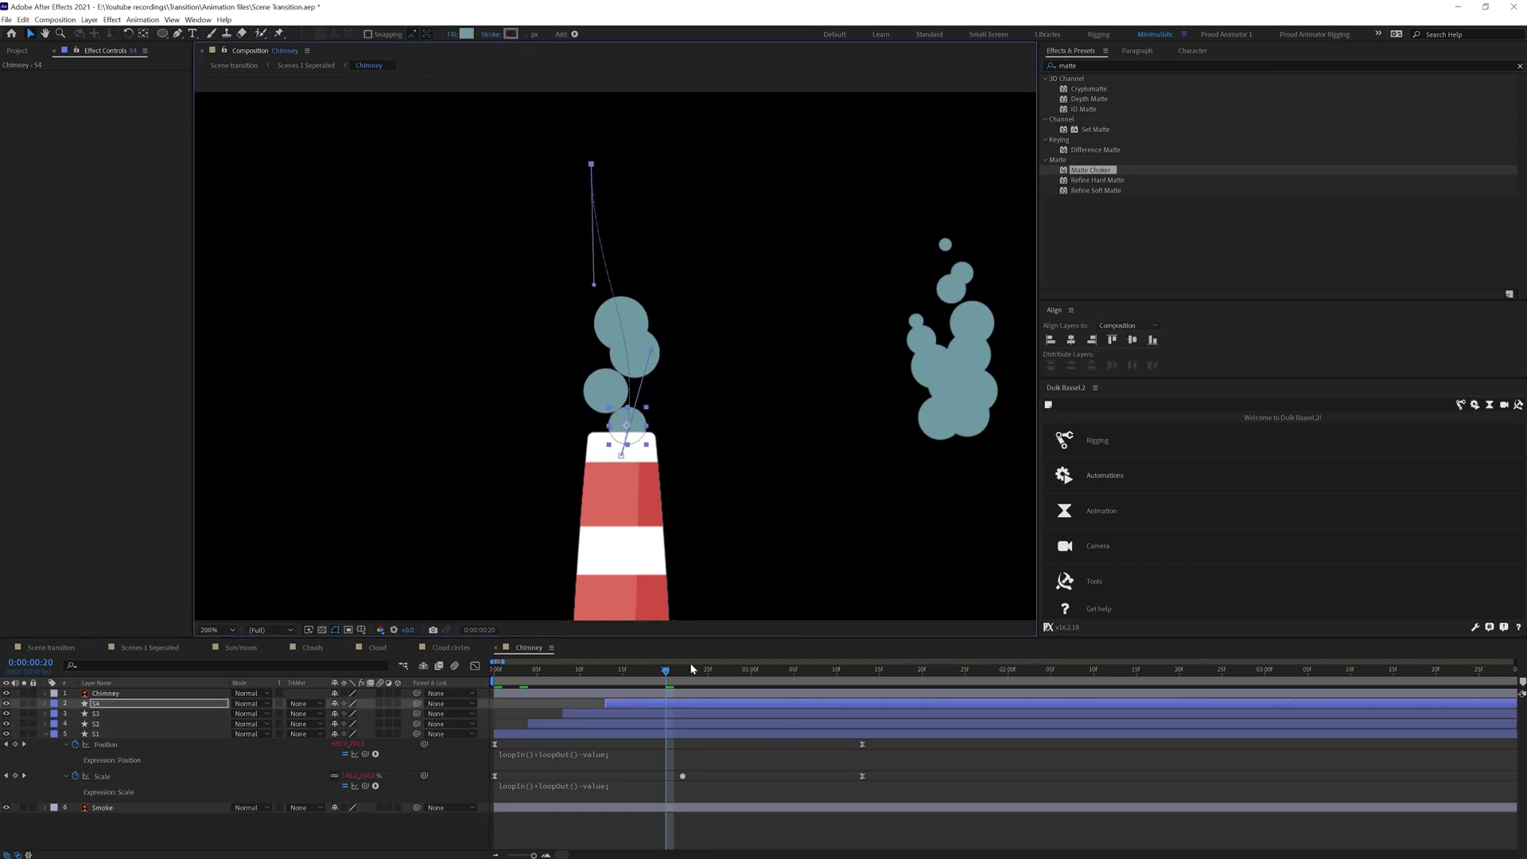
{"action": "key", "text": "ctrl+d"}
{"action": "key", "text": "ctrl+d"}
{"action": "key", "text": "ctrl+d"}
{"action": "key", "text": "ctrl+d"}
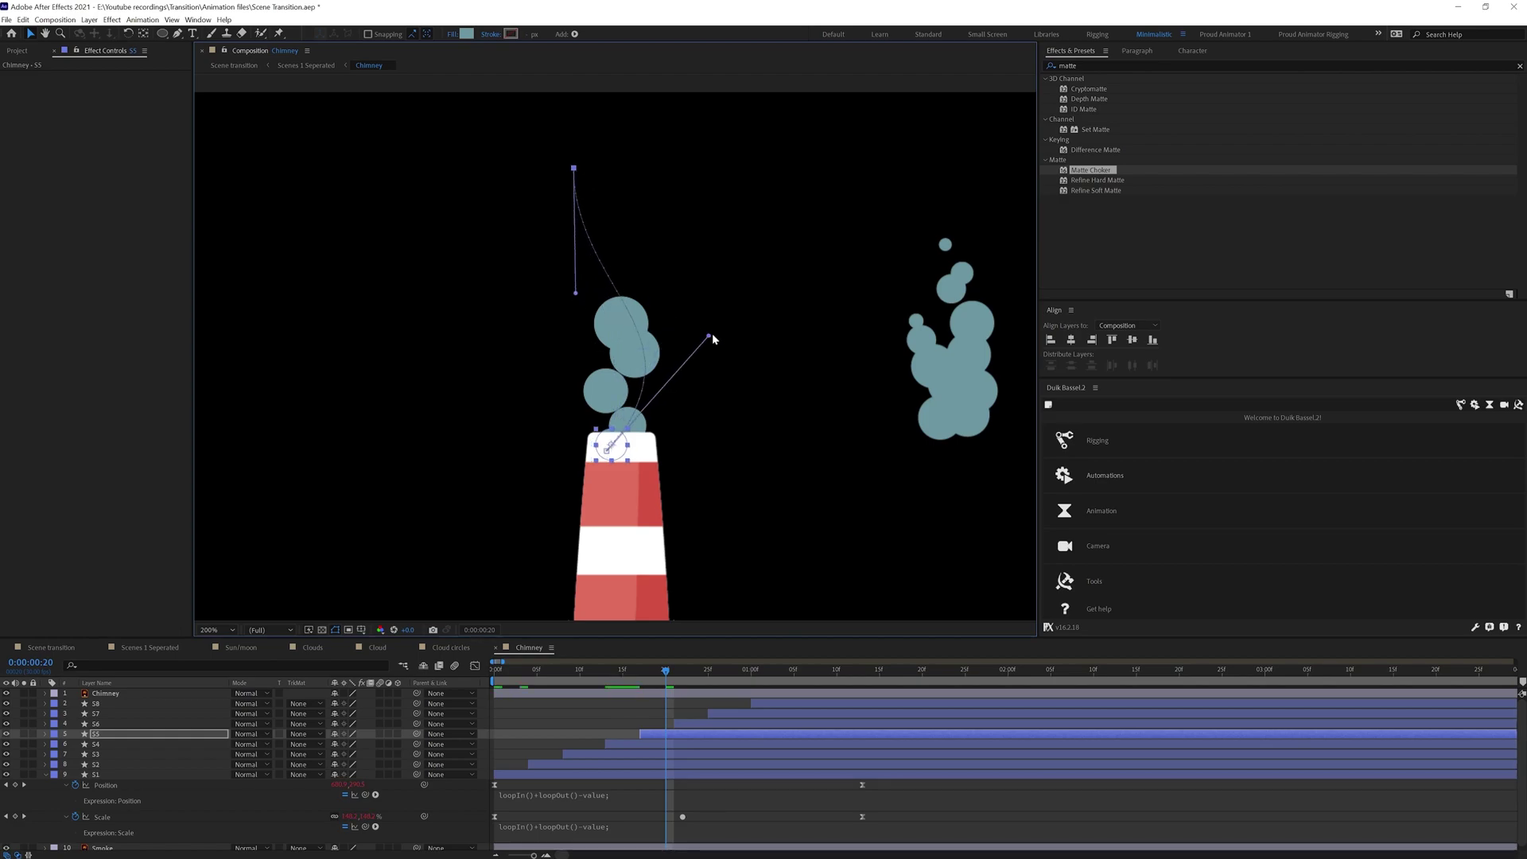
{"action": "left_click", "coordinate": [634, 456]}
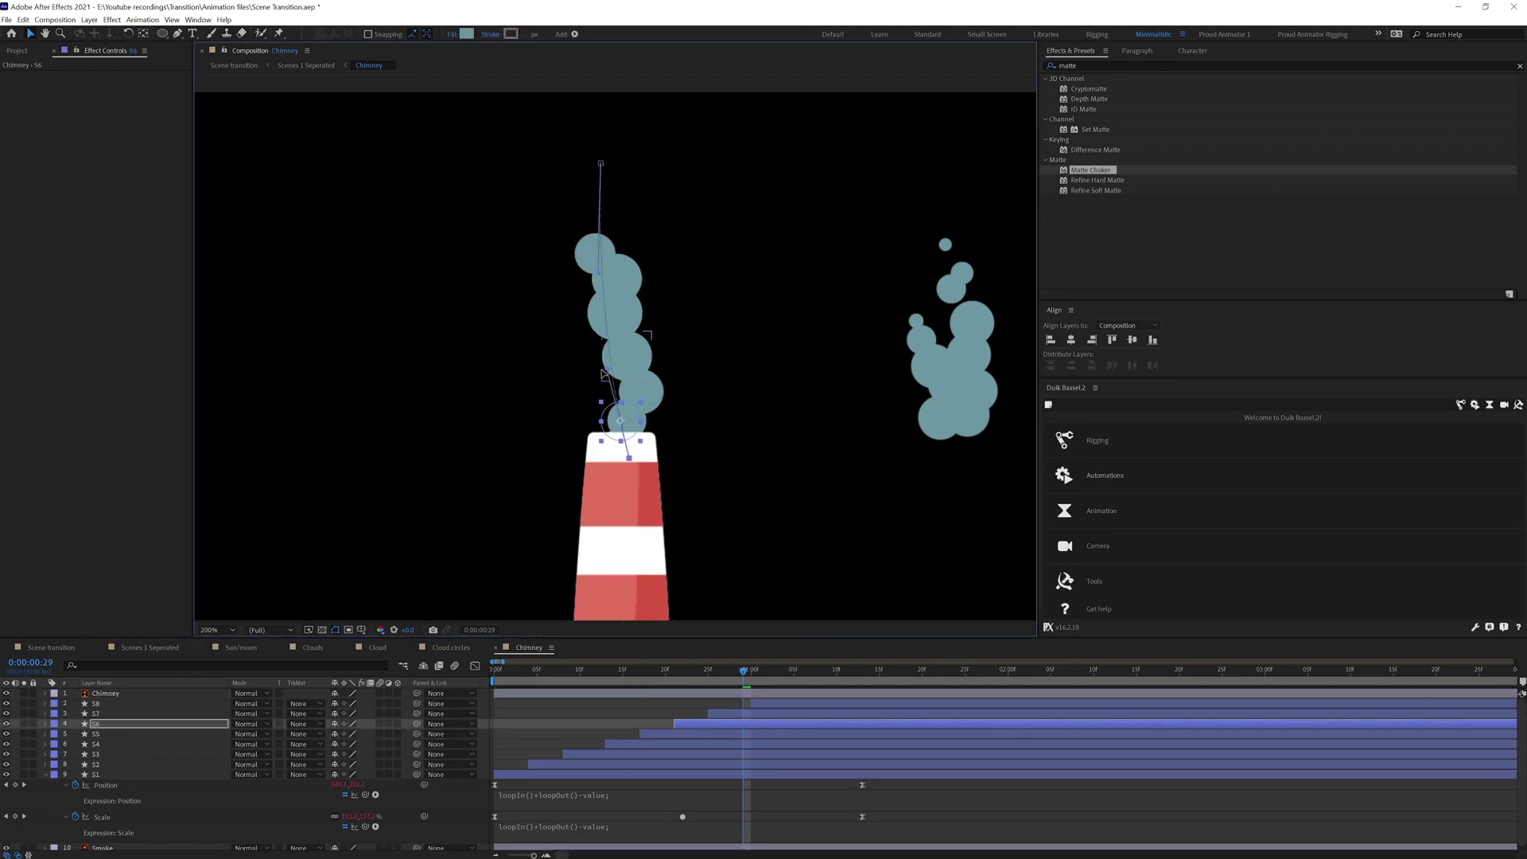
{"action": "key", "text": "ctrl+Up"}
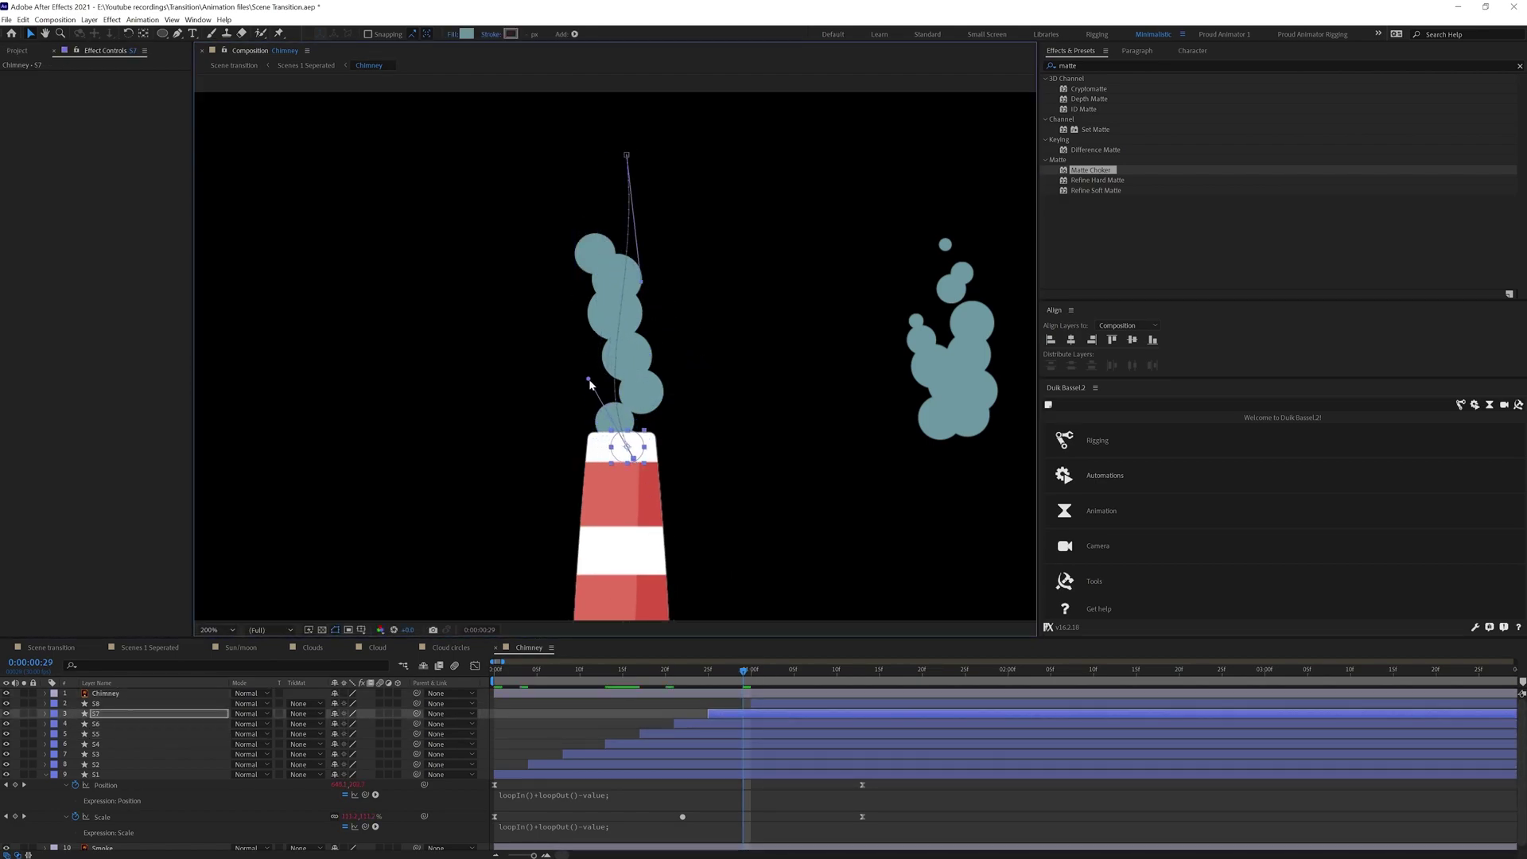
{"action": "left_click", "coordinate": [620, 458]}
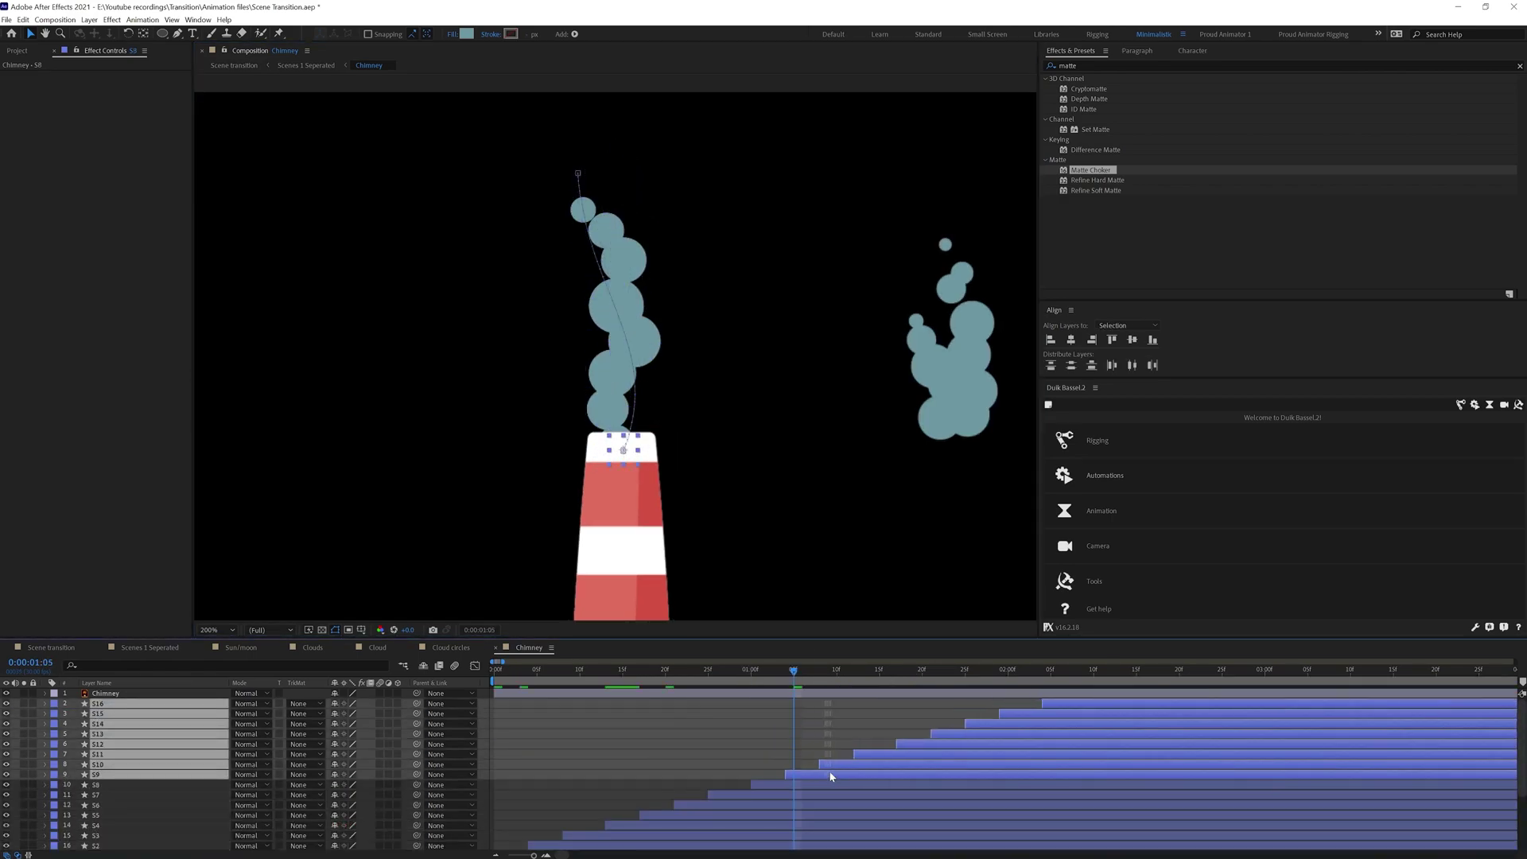
Pre-compose puff layers S2–S16 into a Chimney smoke layer and preview the smoke
{"action": "left_click", "coordinate": [159, 846], "text": "shift"}
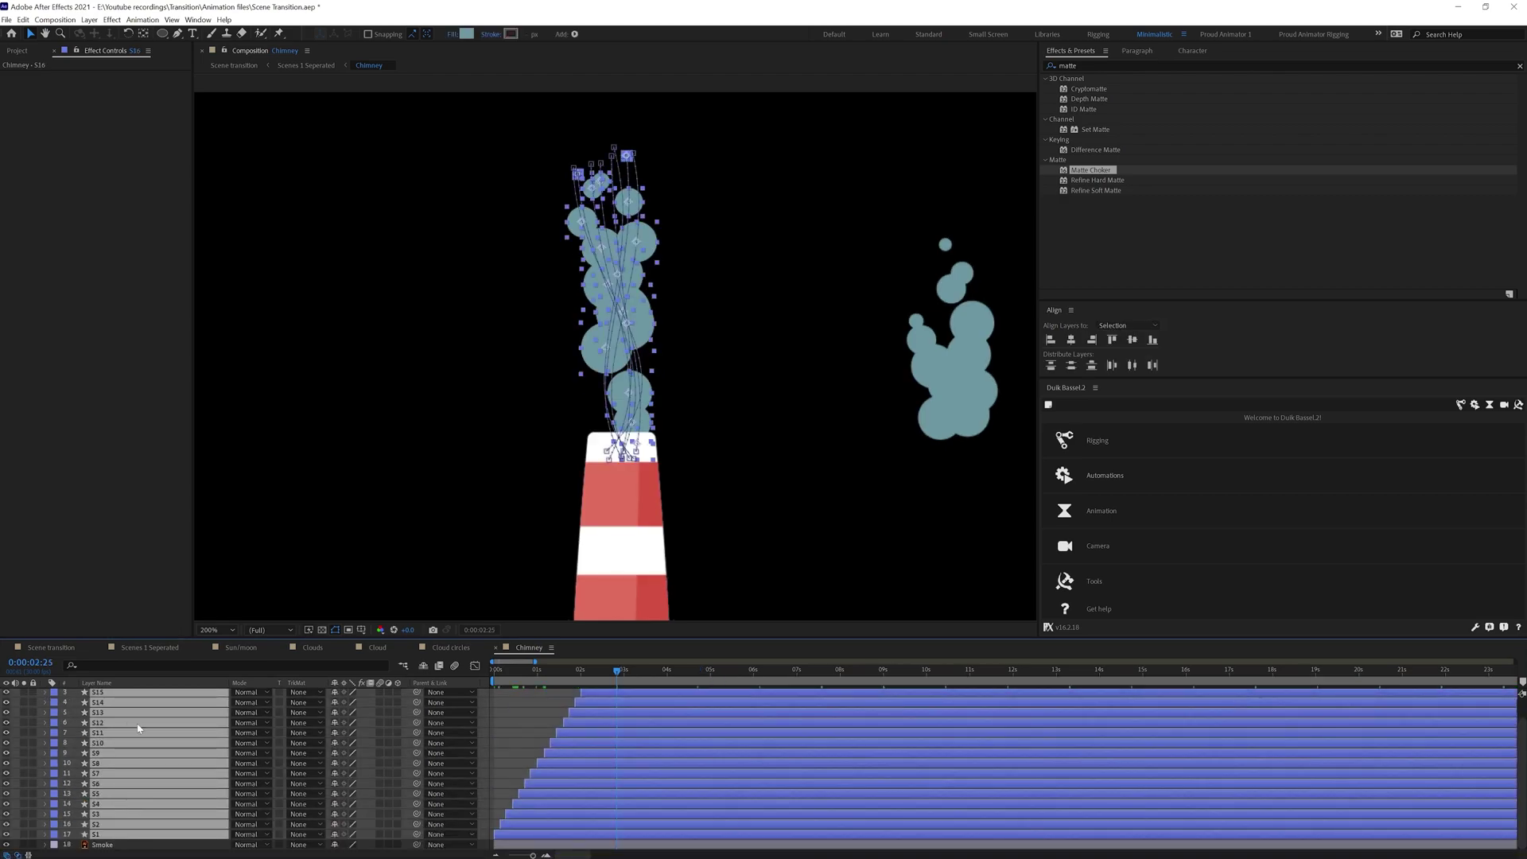
{"action": "key", "text": "ctrl+shift+c"}
{"action": "key", "text": "Return"}
{"action": "left_click", "coordinate": [479, 181]}
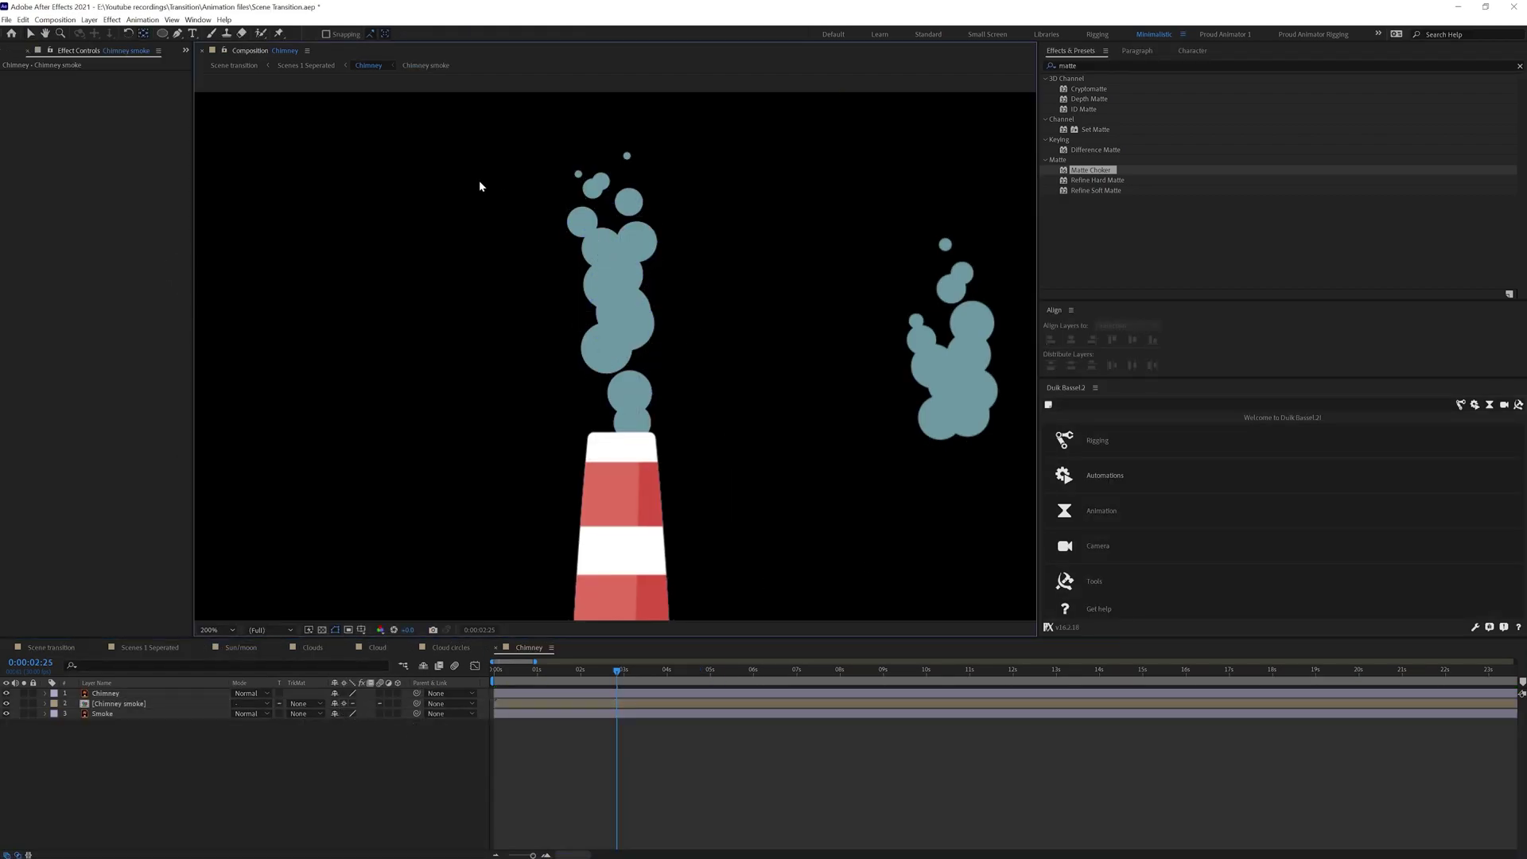
{"action": "left_click", "coordinate": [175, 706]}
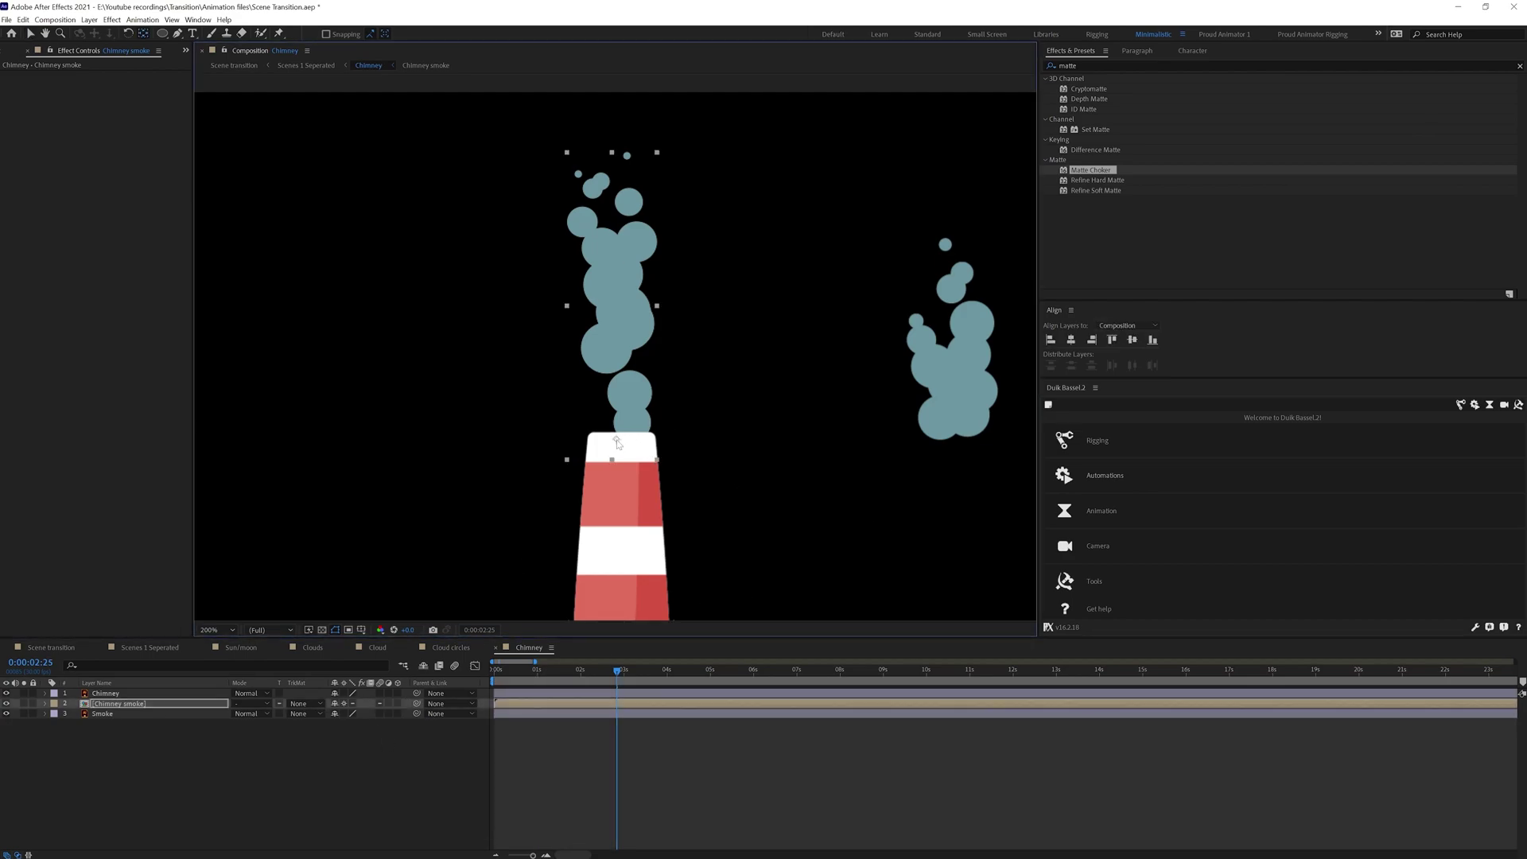
{"action": "key", "text": "space"}
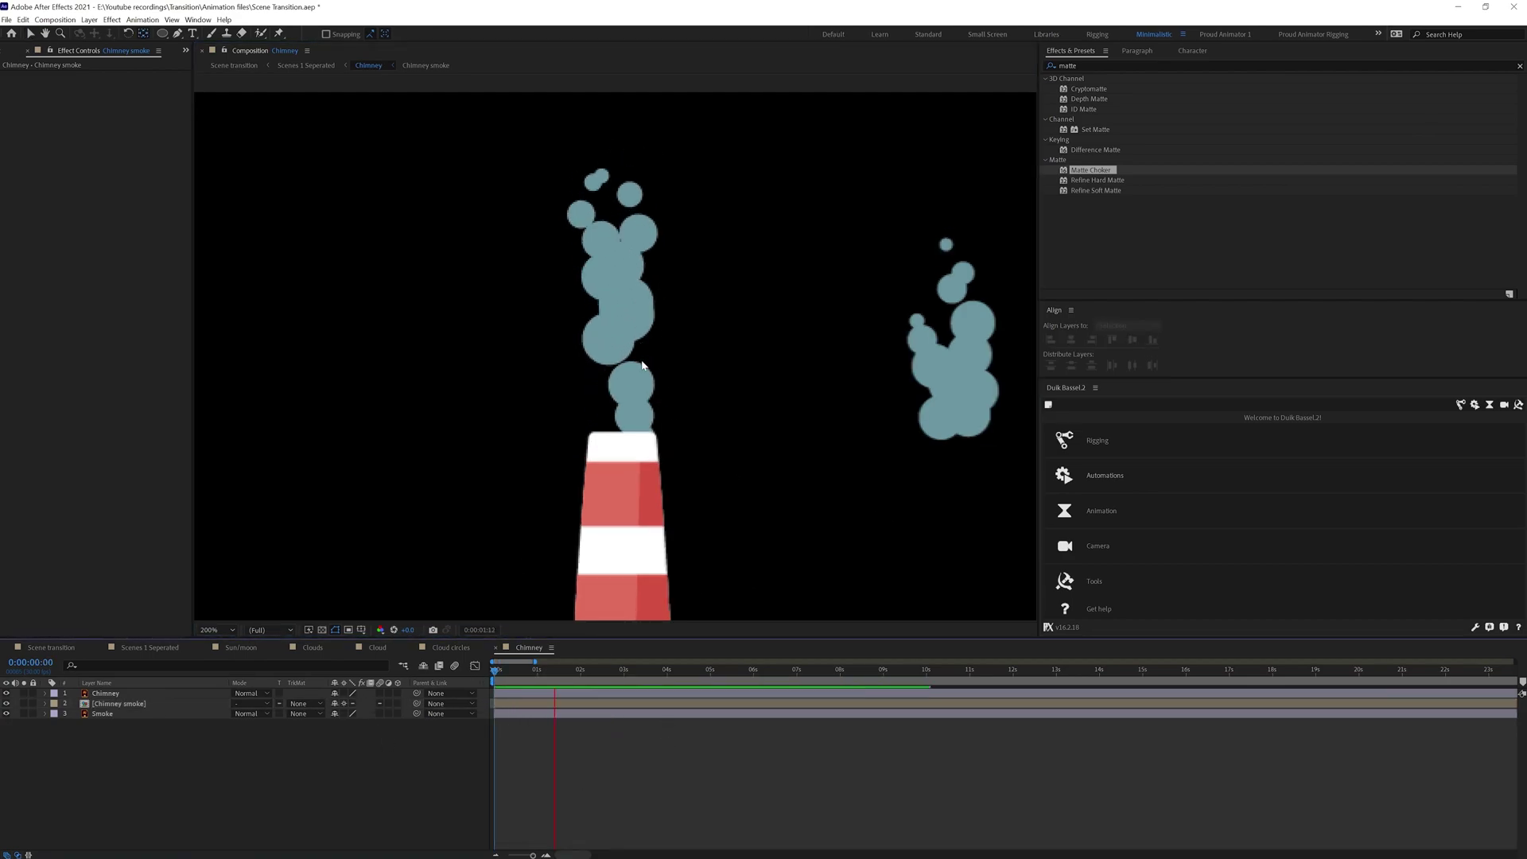
Add a Choker adjustment layer inside the Chimney smoke precomp and fit the comp in view
{"action": "double_click", "coordinate": [279, 703]}
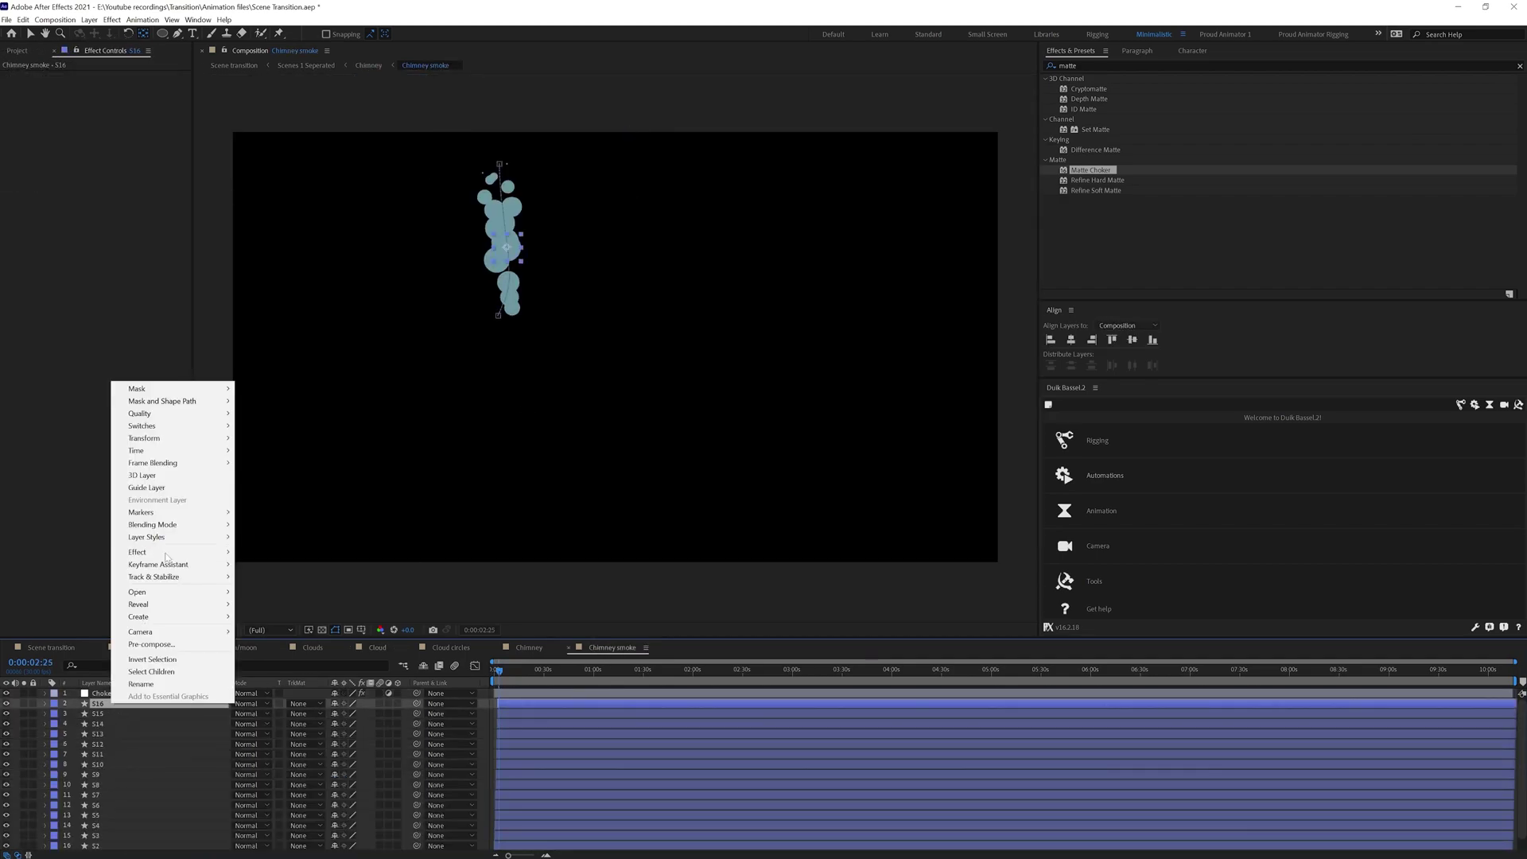
{"action": "left_click", "coordinate": [40, 700]}
{"action": "right_click", "coordinate": [40, 701]}
{"action": "mouse_move", "coordinate": [64, 709]}
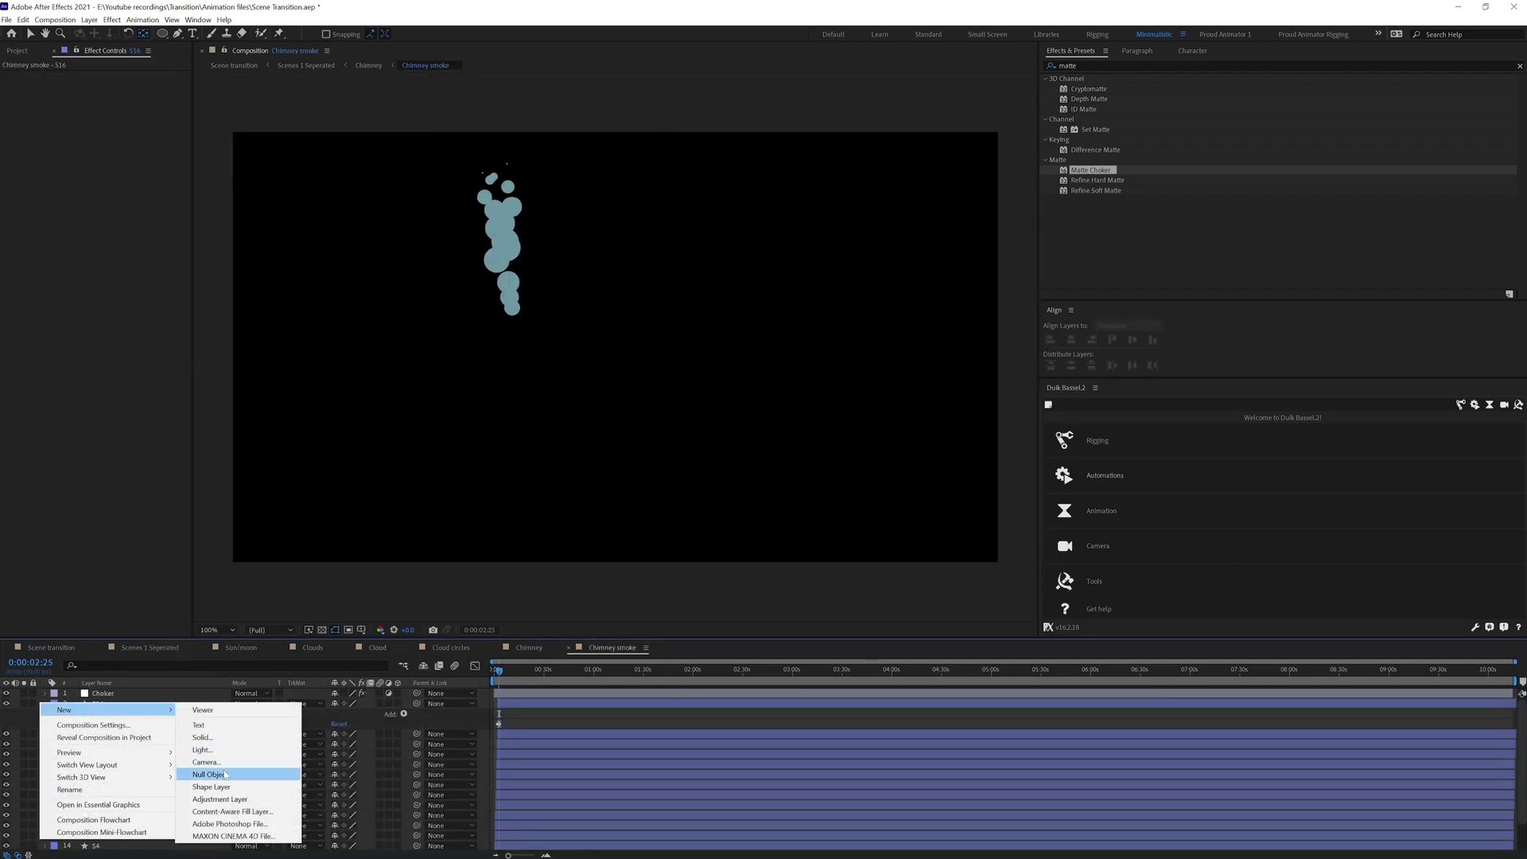
{"action": "left_click", "coordinate": [219, 798]}
{"action": "left_click", "coordinate": [111, 705]}
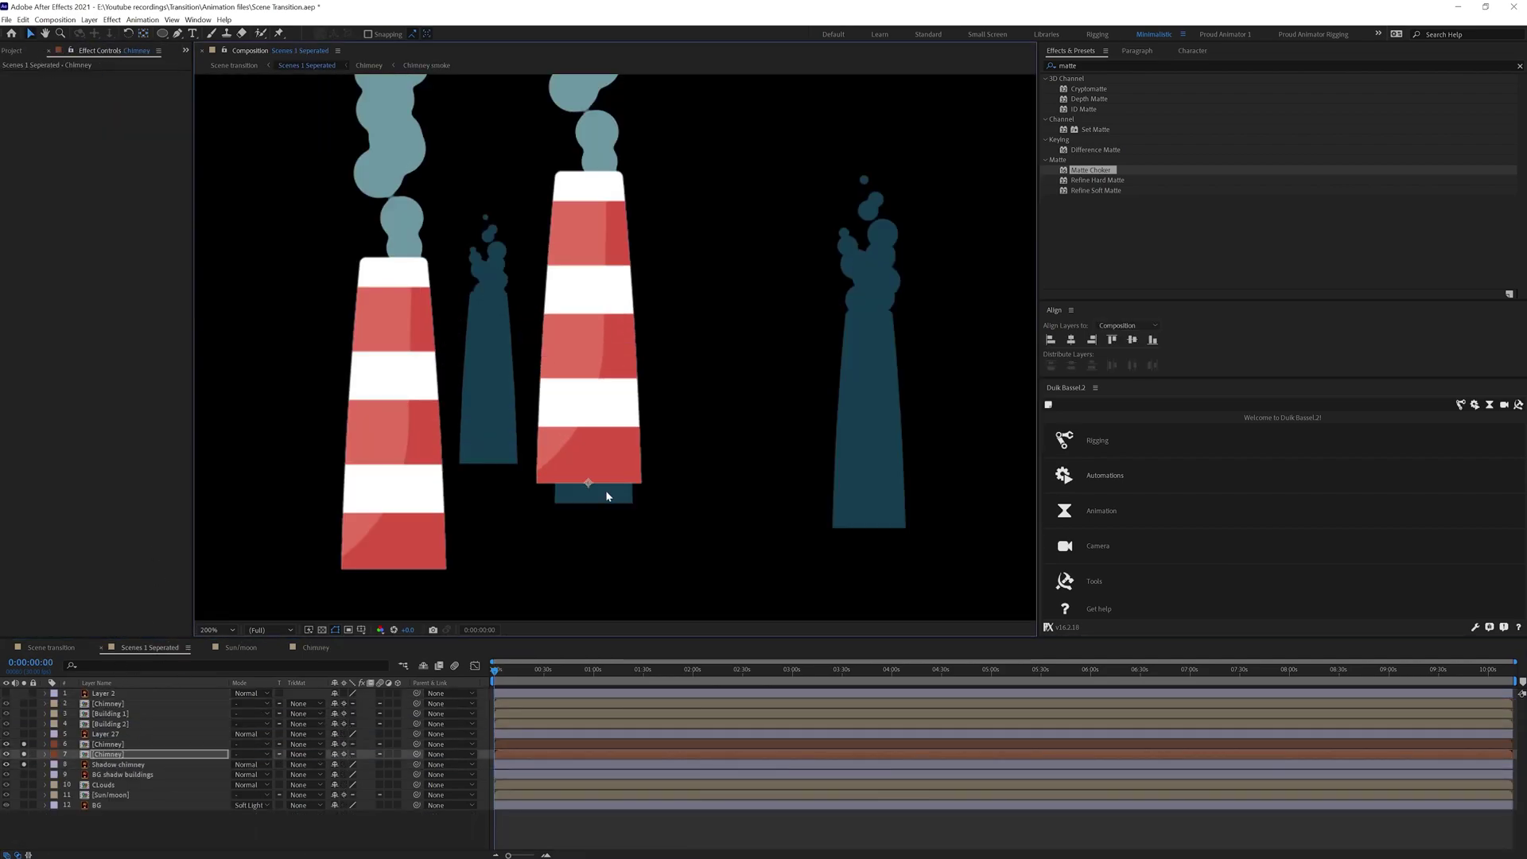
{"action": "key", "text": "comma"}
Apply a Fill effect using the sampled dark teal shadow colour to both chimney layers
{"action": "double_click", "coordinate": [1067, 66]}
{"action": "type", "text": "fill"}
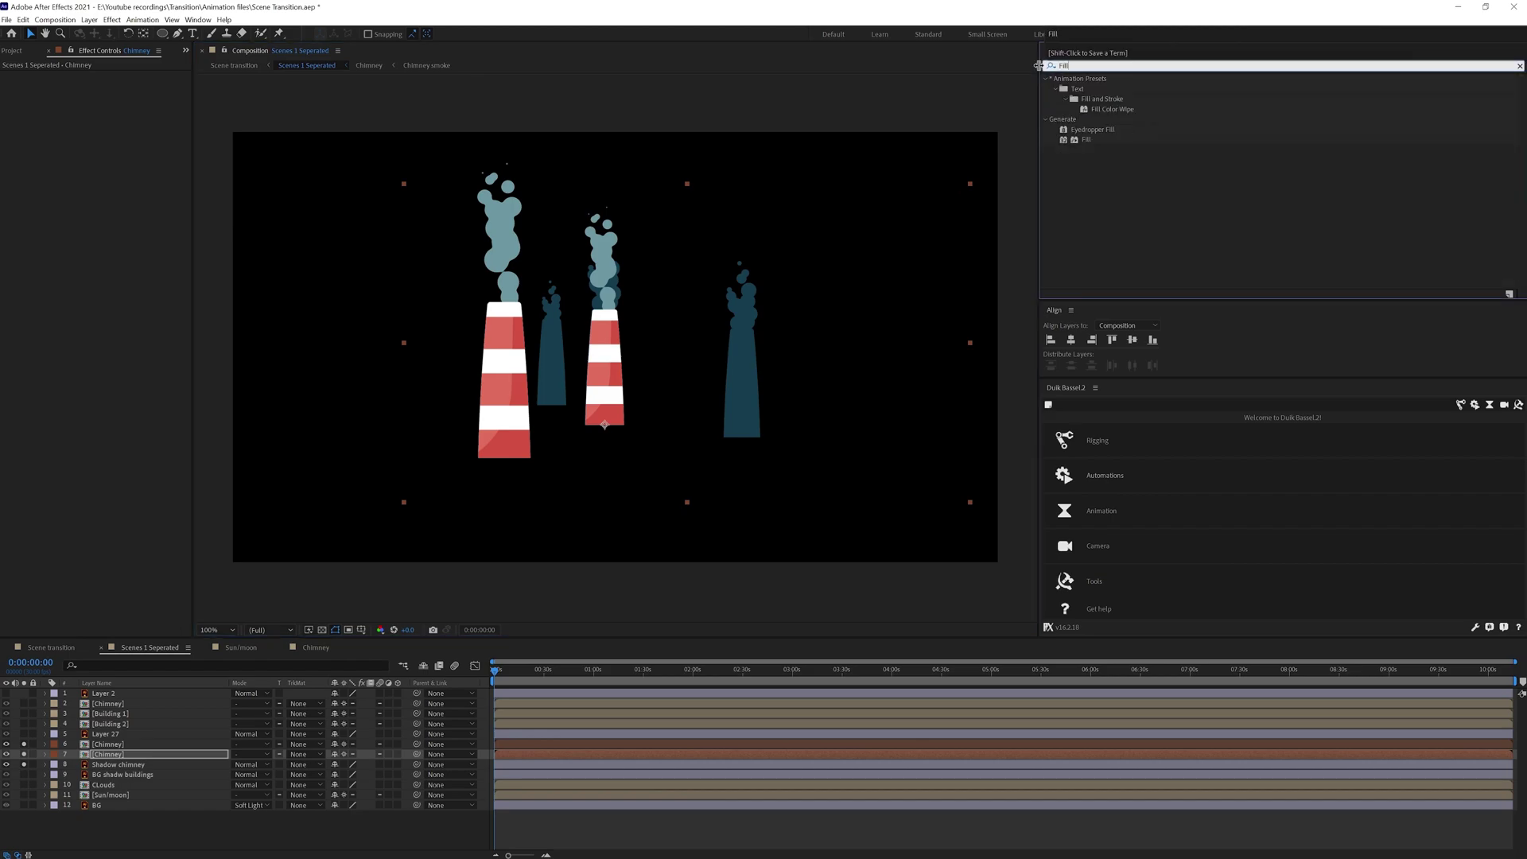
{"action": "double_click", "coordinate": [1087, 139]}
{"action": "left_click", "coordinate": [110, 106]}
{"action": "left_click", "coordinate": [323, 209]}
{"action": "left_click", "coordinate": [738, 341]}
{"action": "key", "text": "Return"}
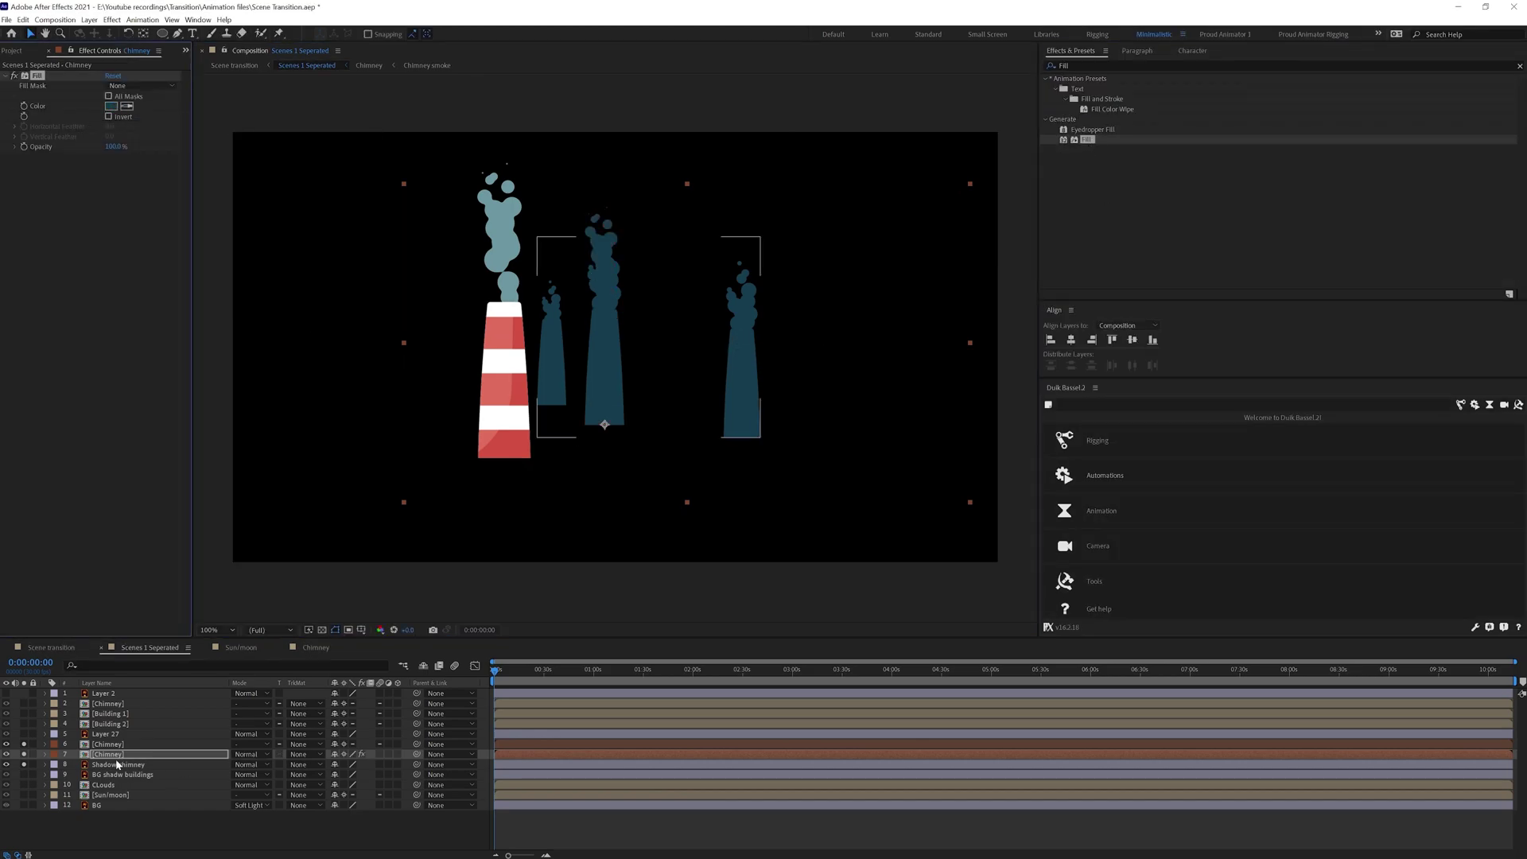
{"action": "key", "text": "ctrl+c"}
{"action": "left_click", "coordinate": [107, 743]}
{"action": "key", "text": "ctrl+v"}
{"action": "left_click", "coordinate": [762, 427]}
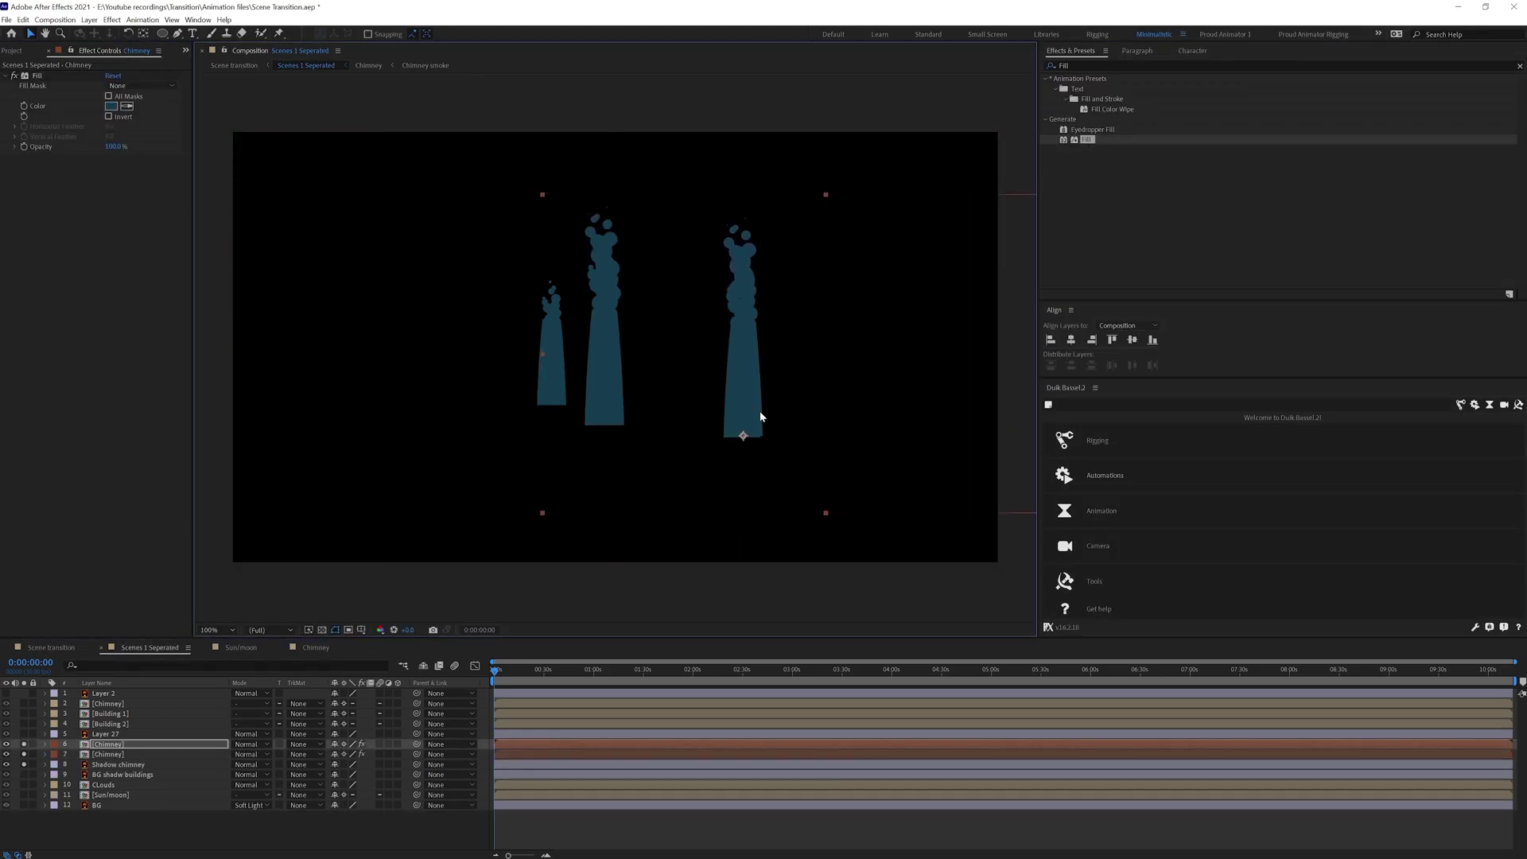
Duplicate the right chimney, move the copy left, shrink it, and preview the scene
{"action": "key", "text": "ctrl+d"}
{"action": "left_click_drag", "start_coordinate": [748, 405], "coordinate": [560, 378]}
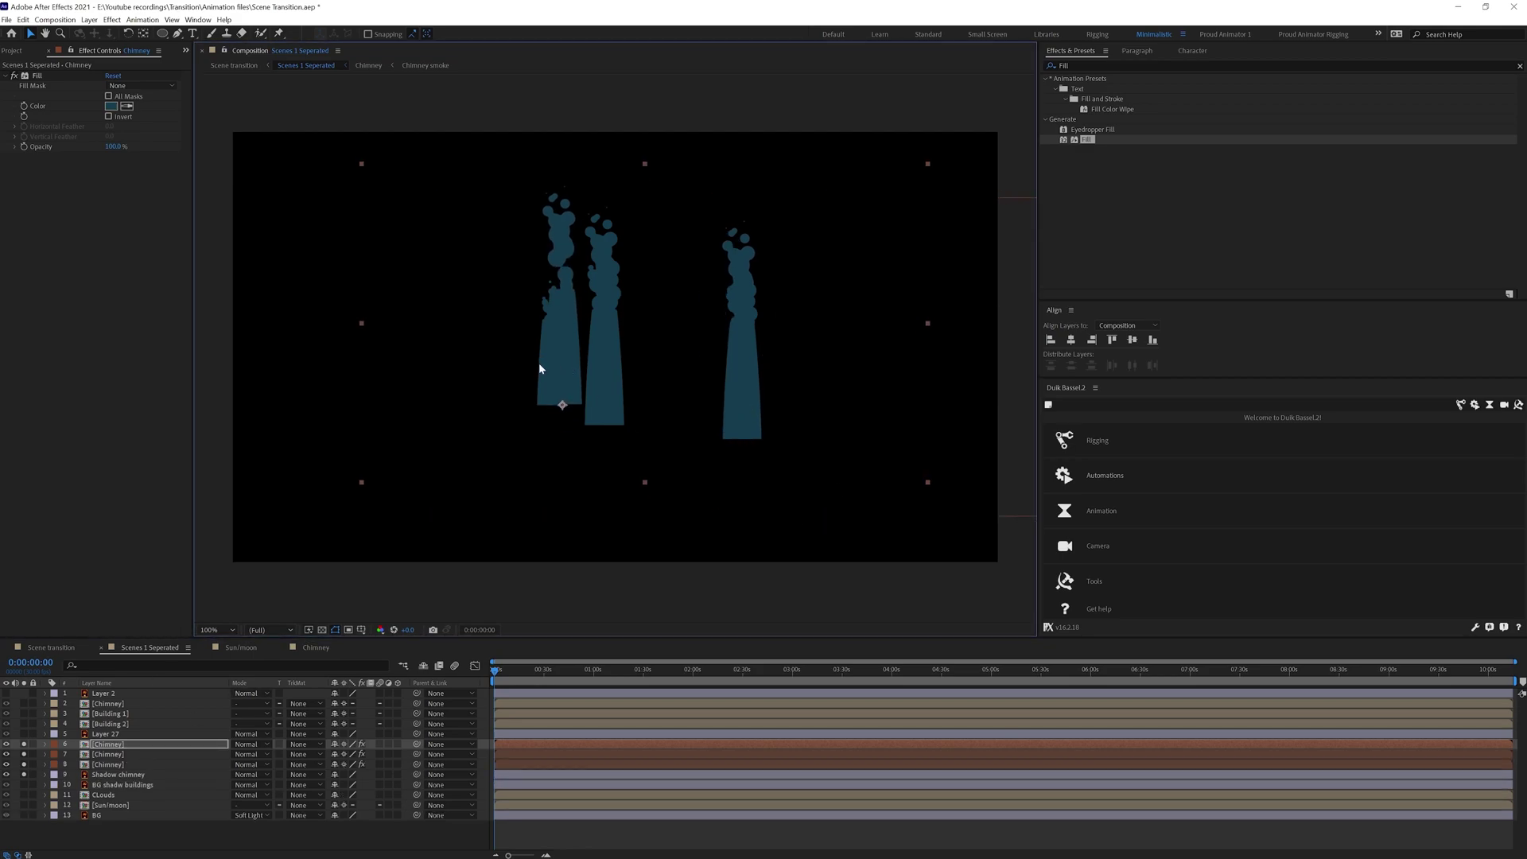
{"action": "left_click_drag", "start_coordinate": [645, 163], "coordinate": [644, 222]}
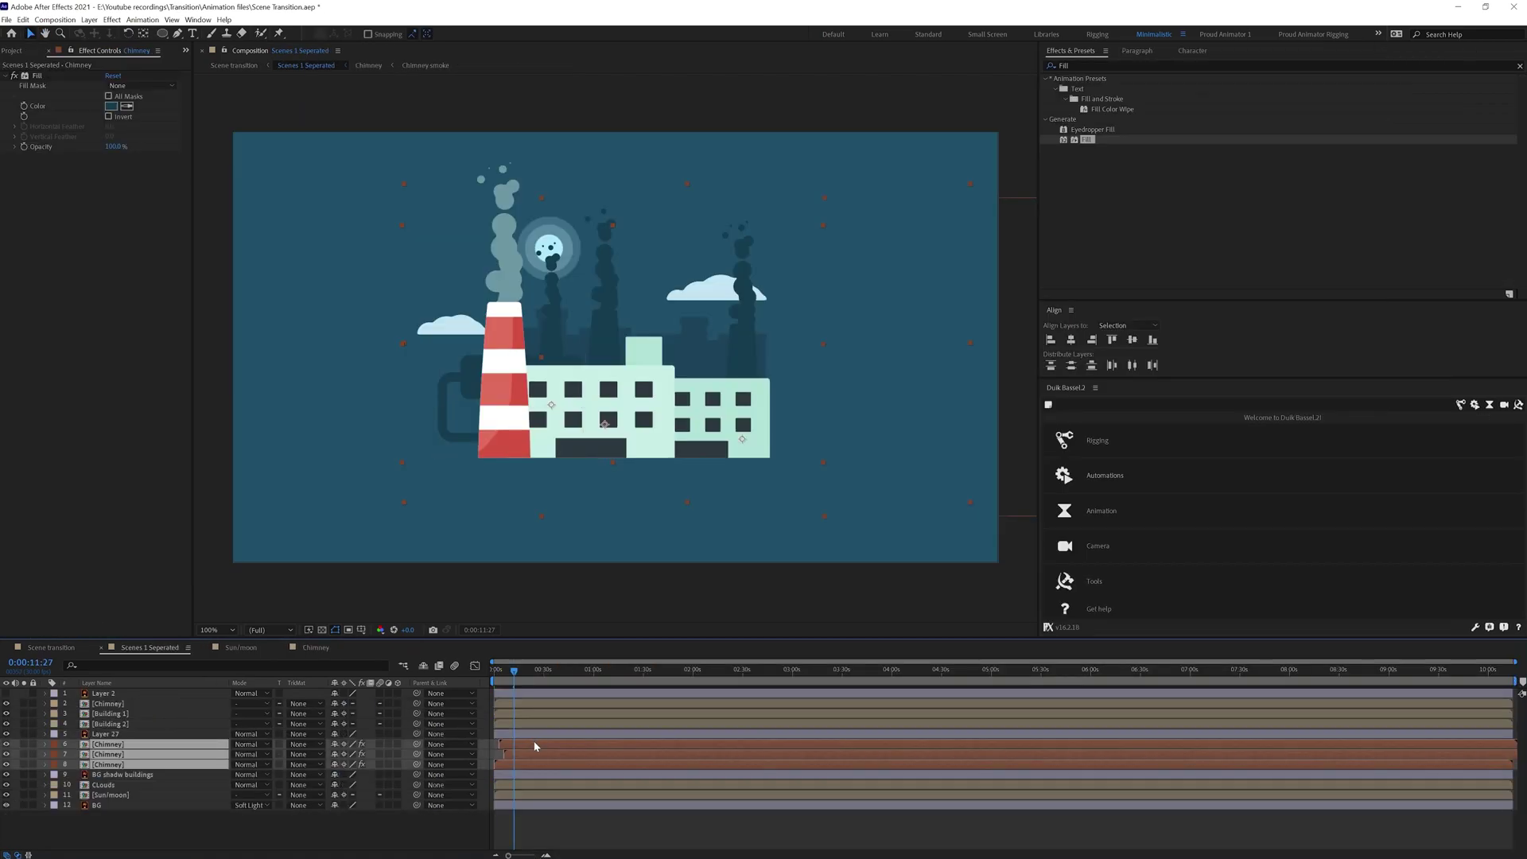
{"action": "key", "text": "Home"}
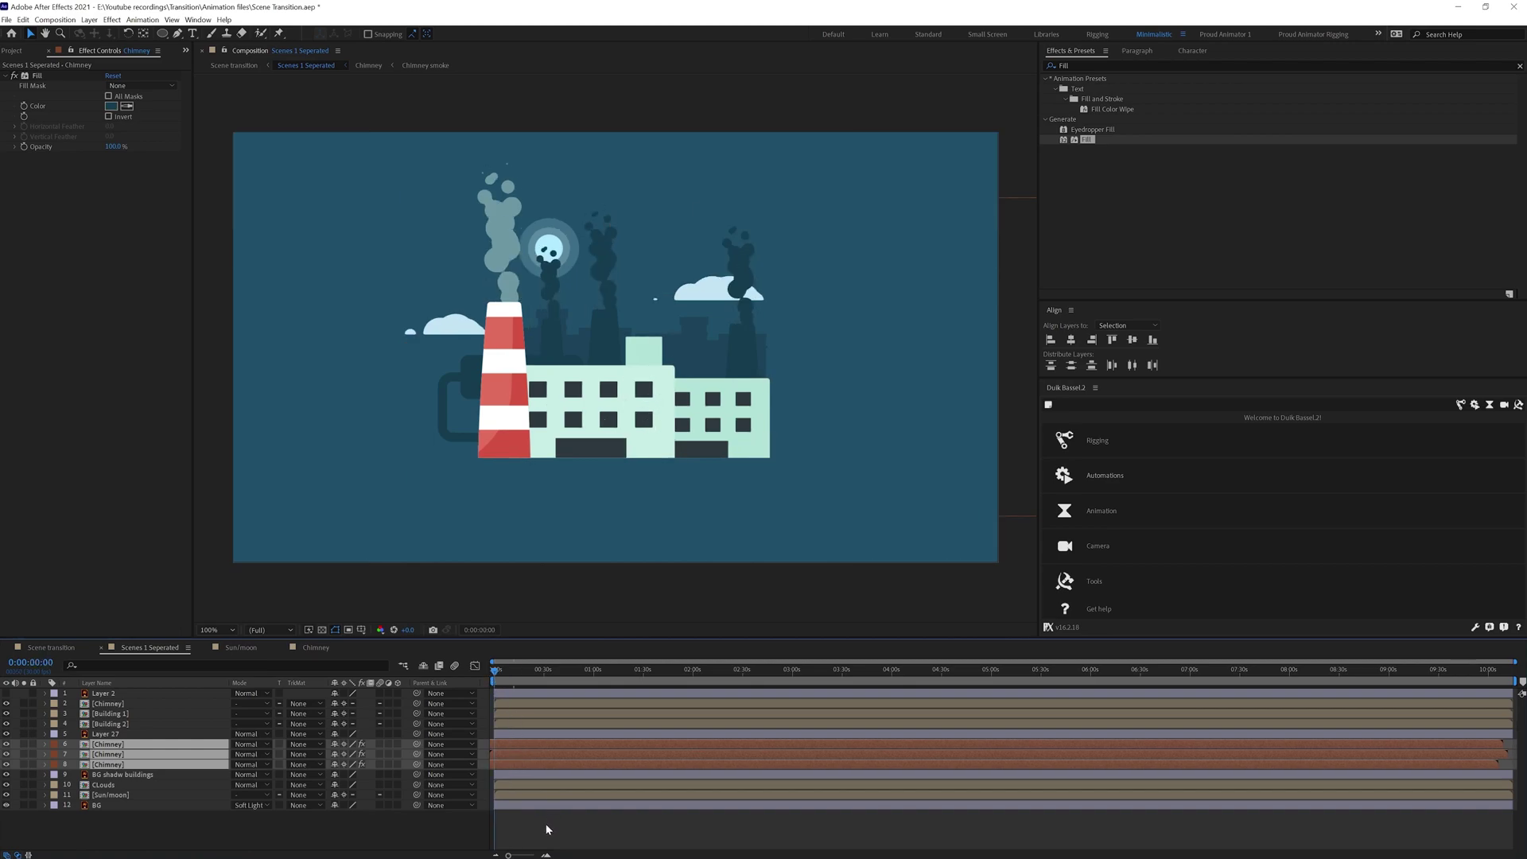
{"action": "left_click", "coordinate": [546, 827]}
{"action": "key", "text": "space"}
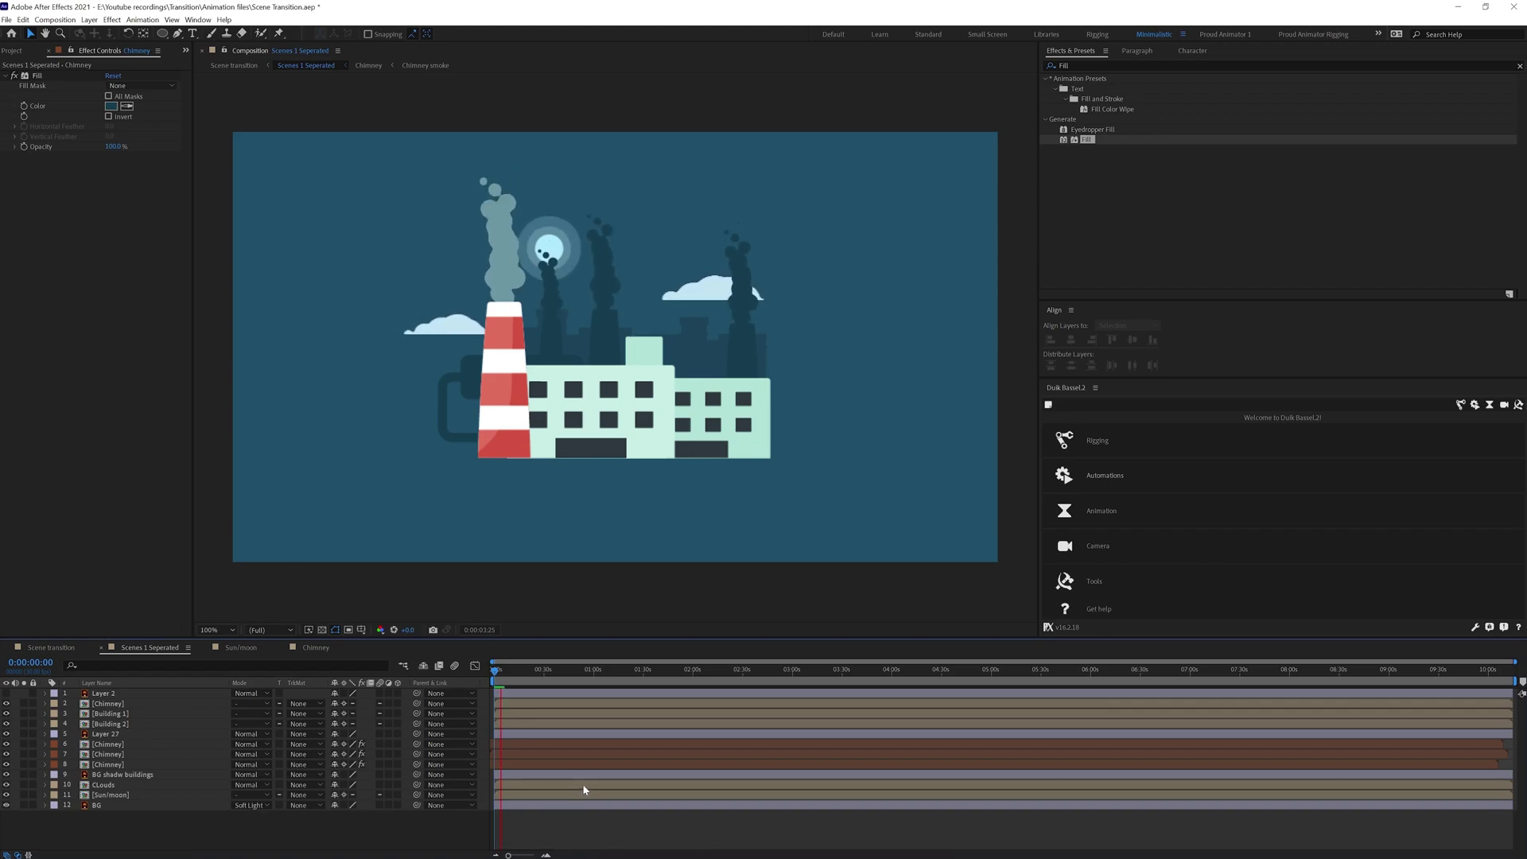
Pre-compose both Chimney comp layers into 'Chimney with smone in out'
{"action": "left_click", "coordinate": [315, 646]}
{"action": "key", "text": "ctrl+a"}
{"action": "right_click", "coordinate": [121, 698]}
{"action": "left_click", "coordinate": [159, 642]}
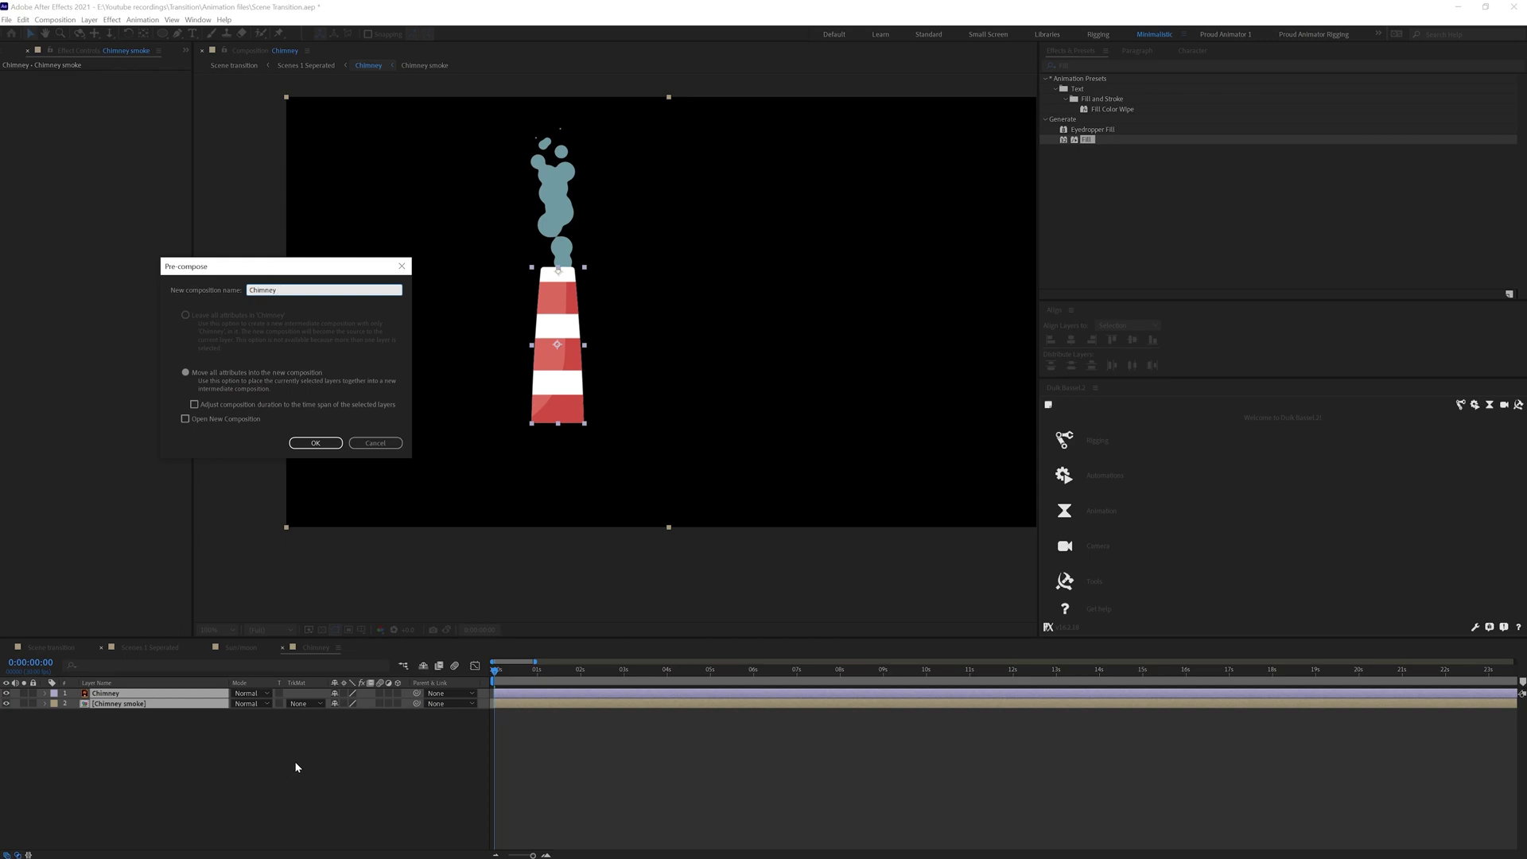
{"action": "type", "text": "Chimney with smone in out"}
{"action": "key", "text": "Return"}
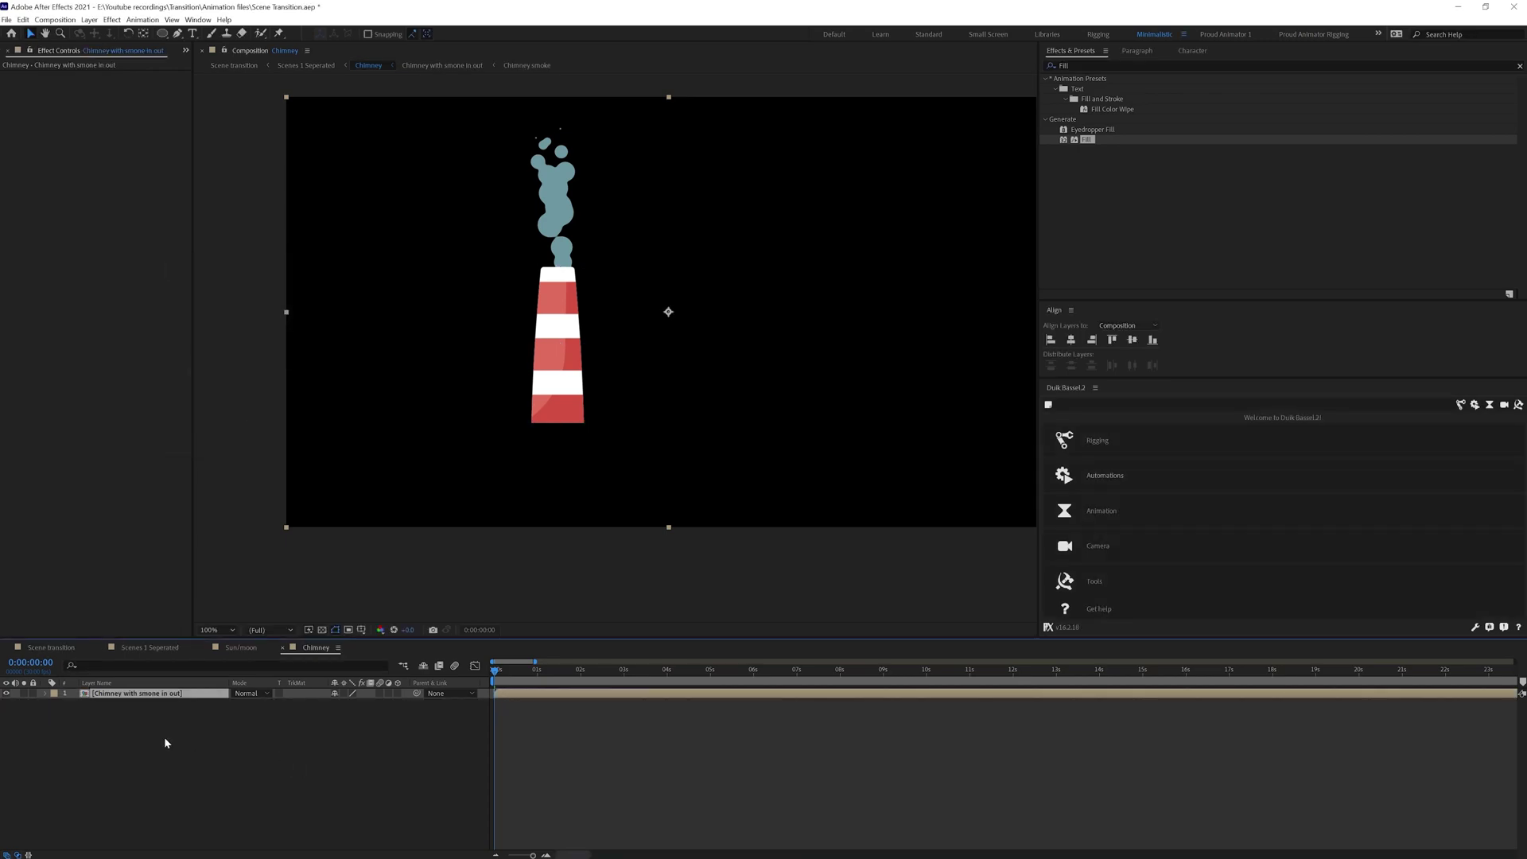
Move the precomp's anchor point to the chimney's base and preview the rising animation
{"action": "left_click_drag", "start_coordinate": [671, 314], "coordinate": [582, 403]}
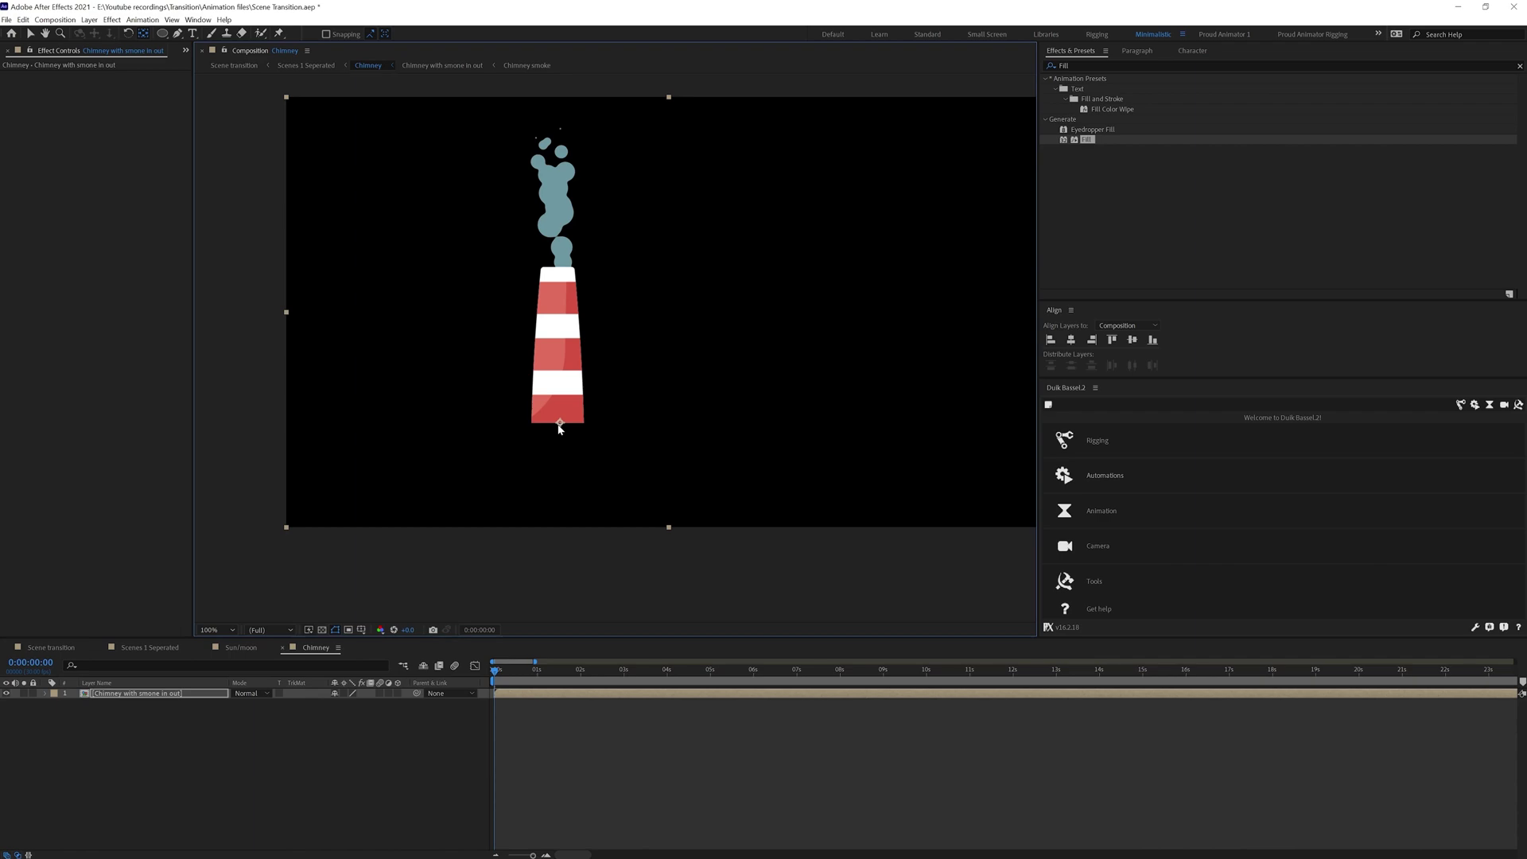
{"action": "key", "text": "ctrl+r"}
{"action": "left_click", "coordinate": [150, 695]}
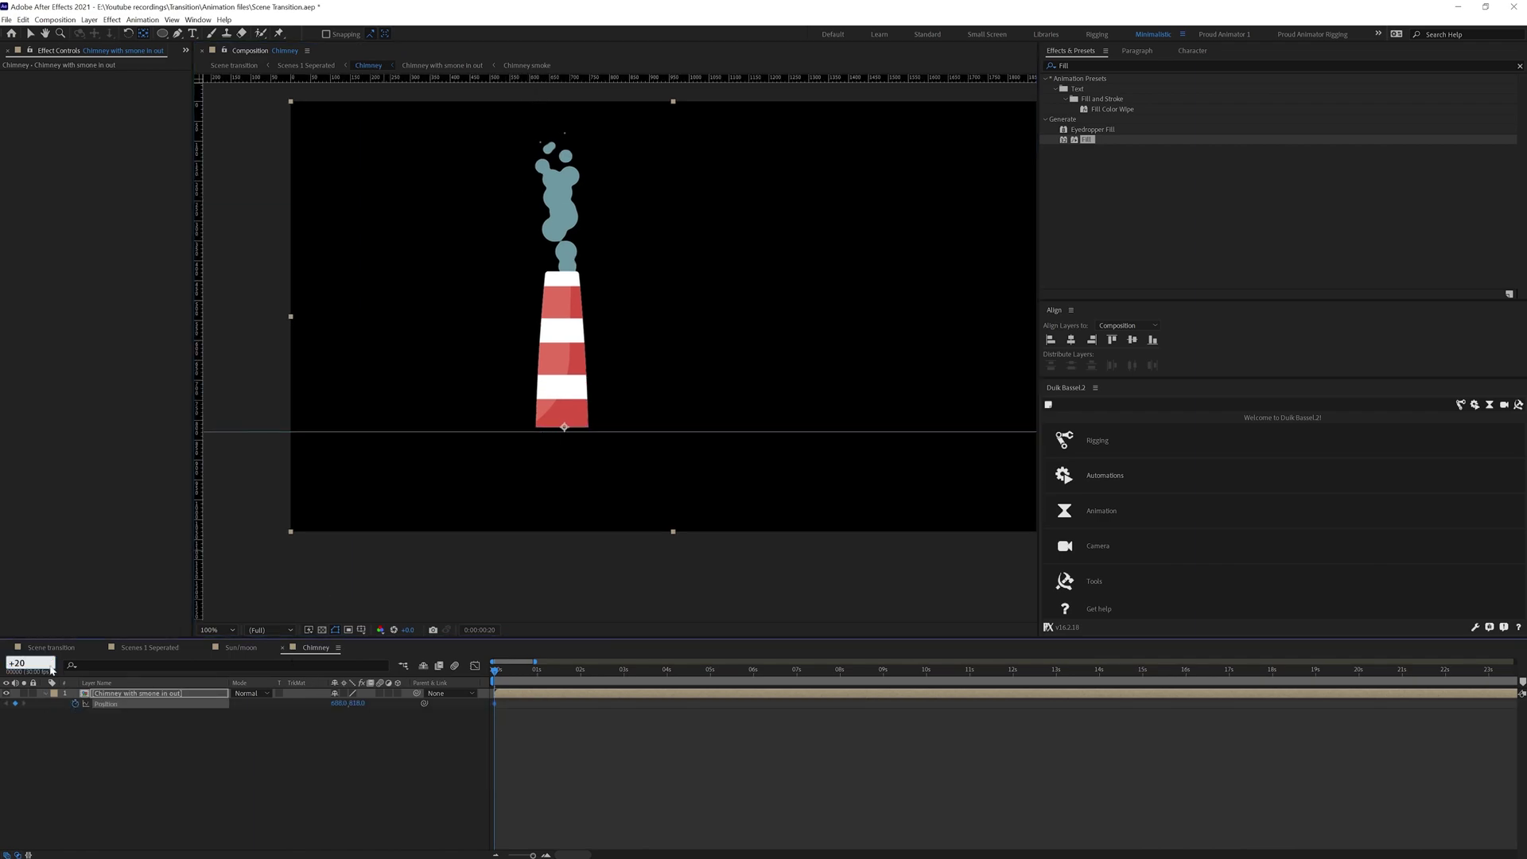
{"action": "key", "text": "space"}
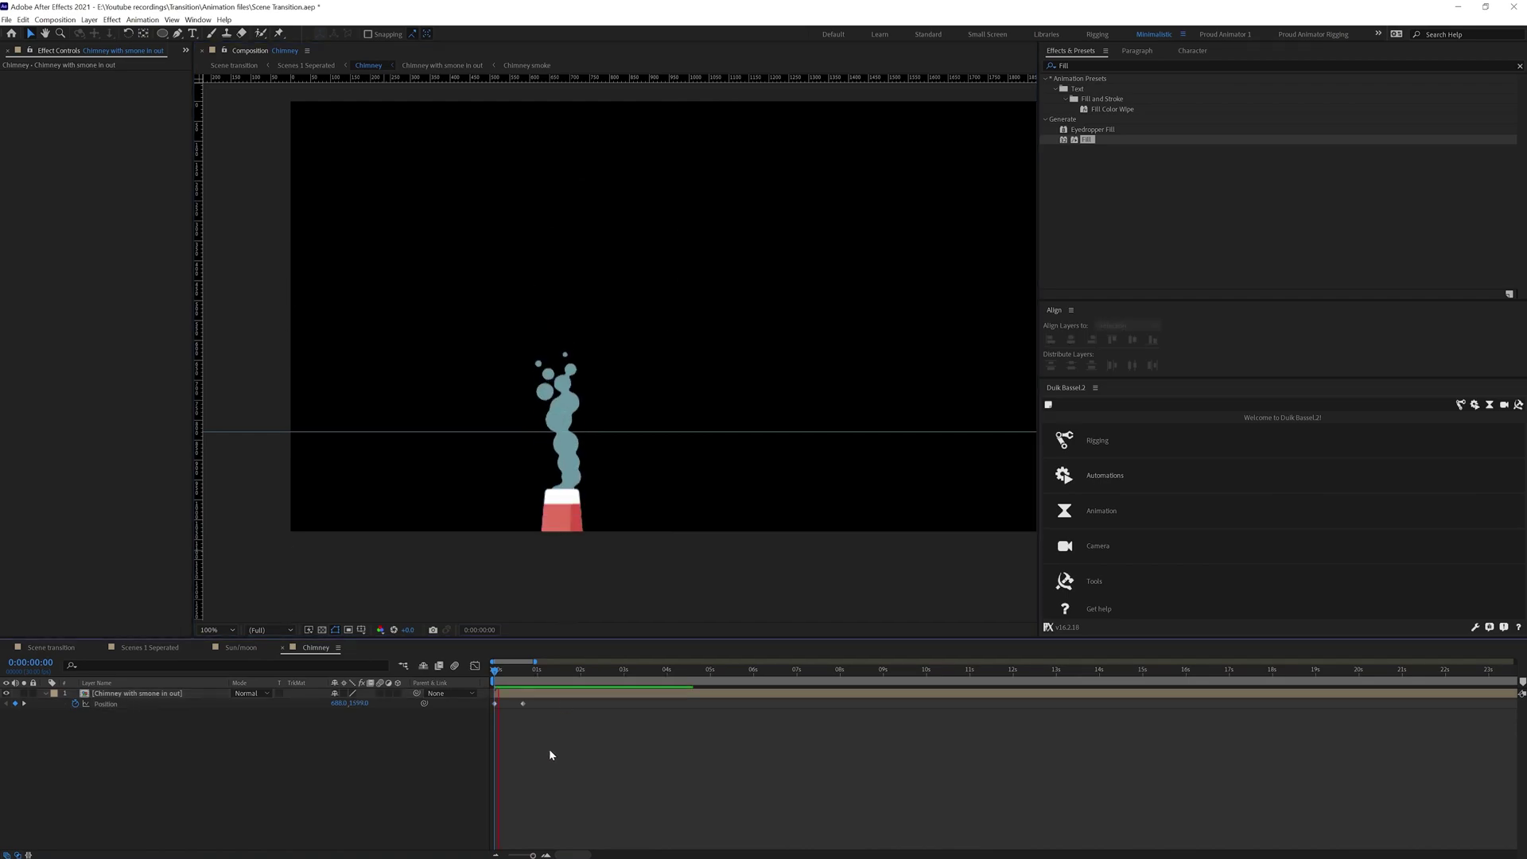
{"action": "left_click", "coordinate": [490, 668]}
Check the eased rise in the speed graph, then open and preview the Chimney with smone in out precomp
{"action": "key", "text": "shift+F3"}
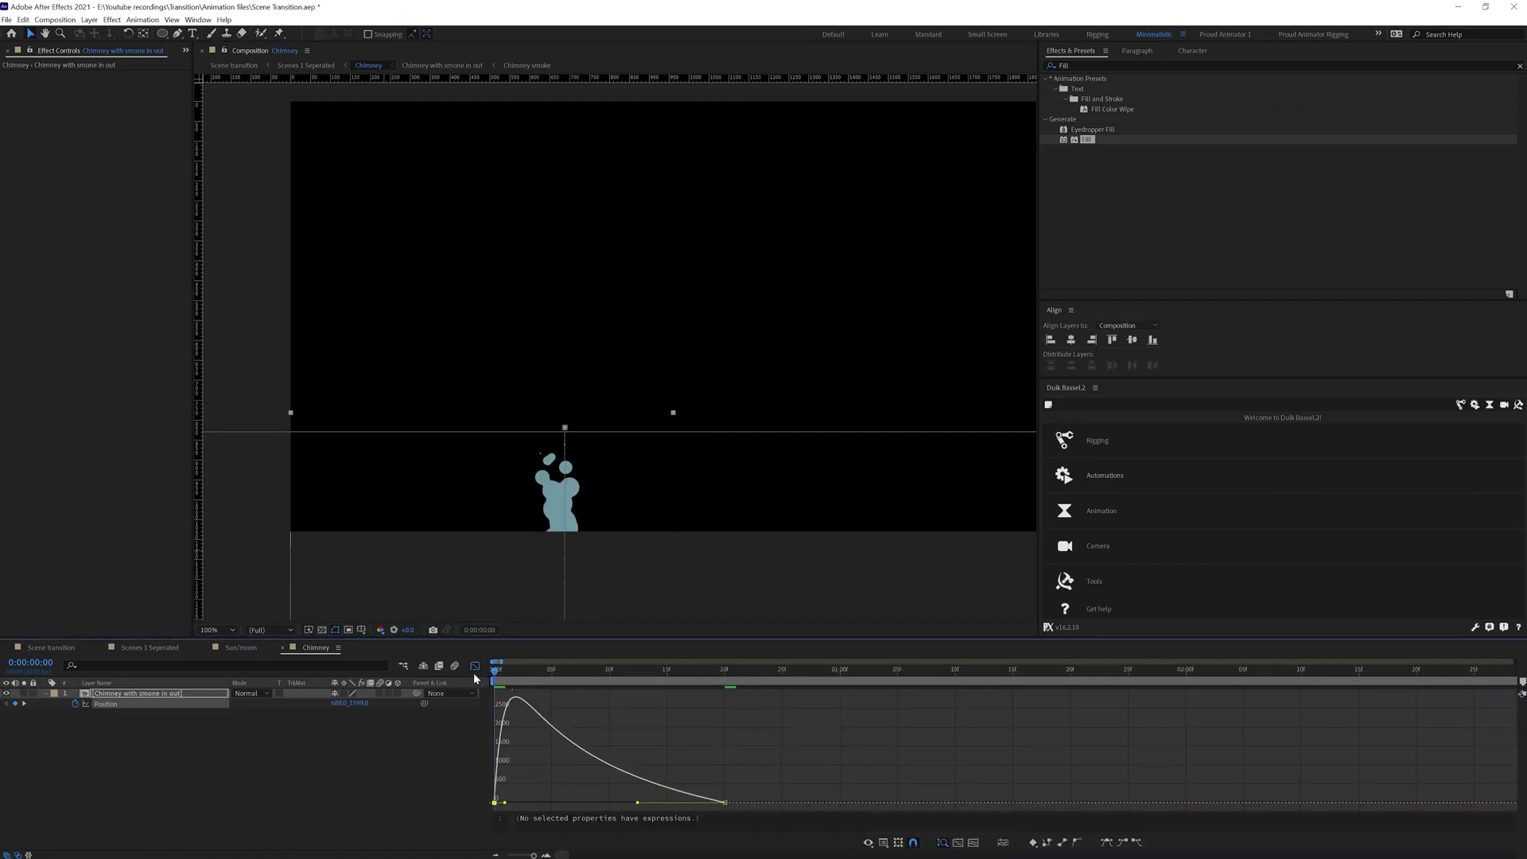
{"action": "key", "text": "shift+F3"}
{"action": "key", "text": "space"}
{"action": "key", "text": "space"}
{"action": "left_click", "coordinate": [598, 764]}
{"action": "key", "text": "space"}
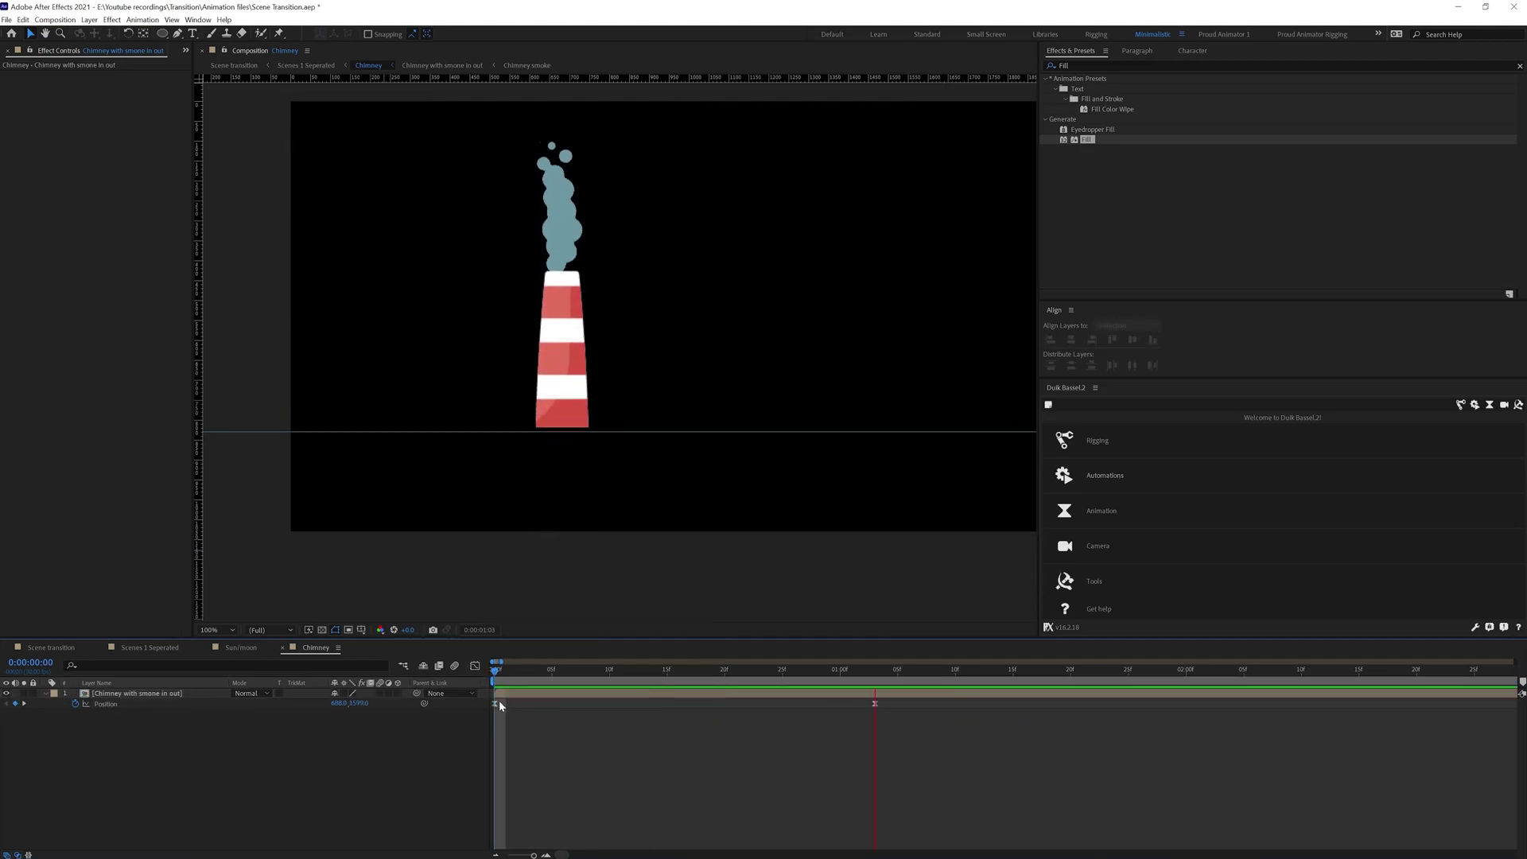
{"action": "double_click", "coordinate": [143, 694]}
{"action": "key", "text": "space"}
{"action": "key", "text": "space"}
{"action": "key", "text": "space"}
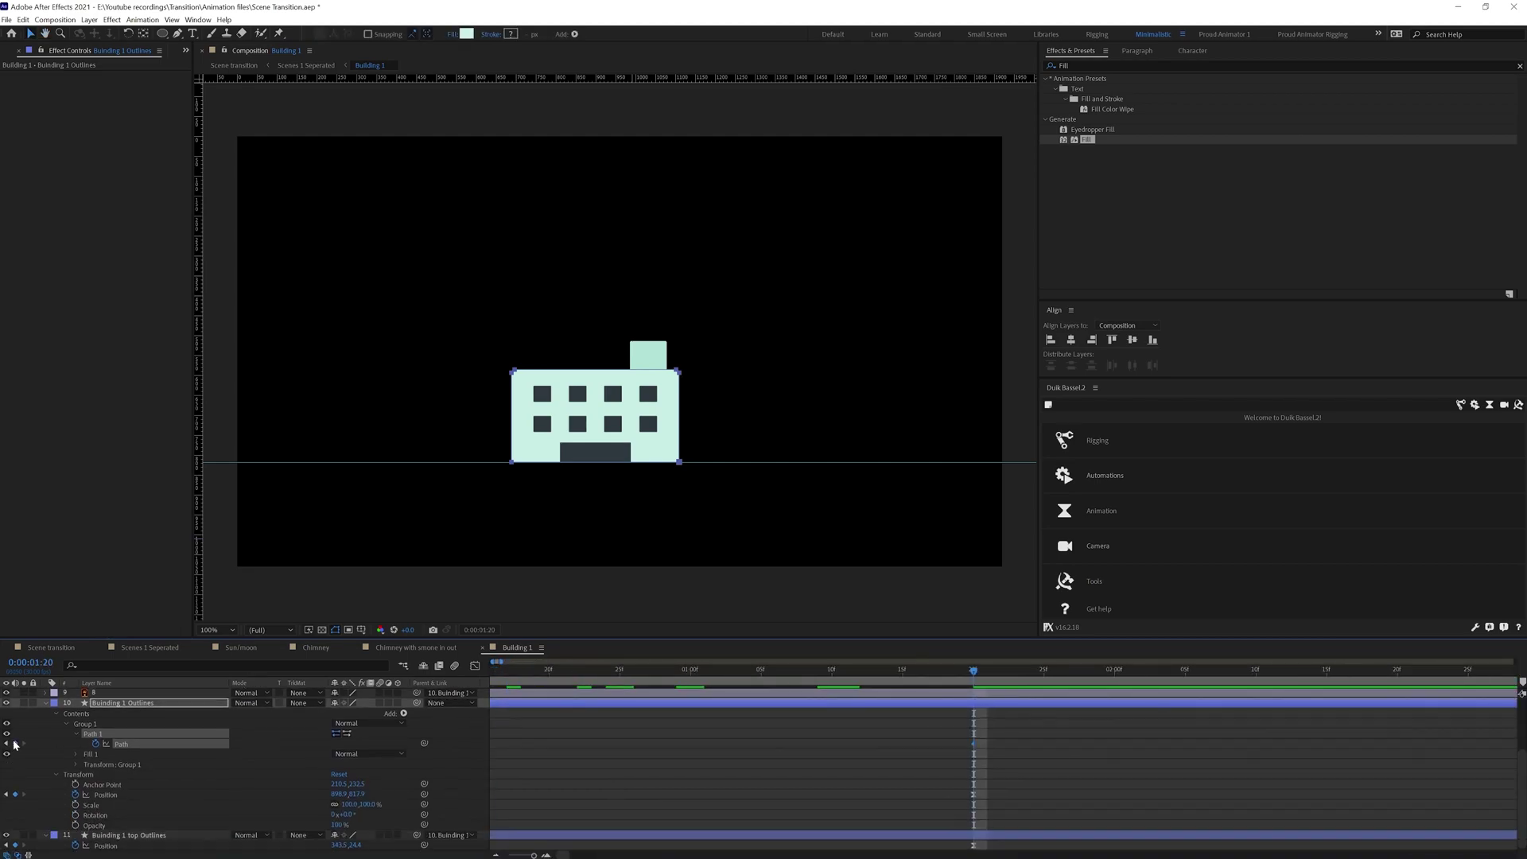
Keyframe the building rising and window 1 scaling up with a bounce at 0:00:01:03
{"action": "left_click", "coordinate": [520, 672]}
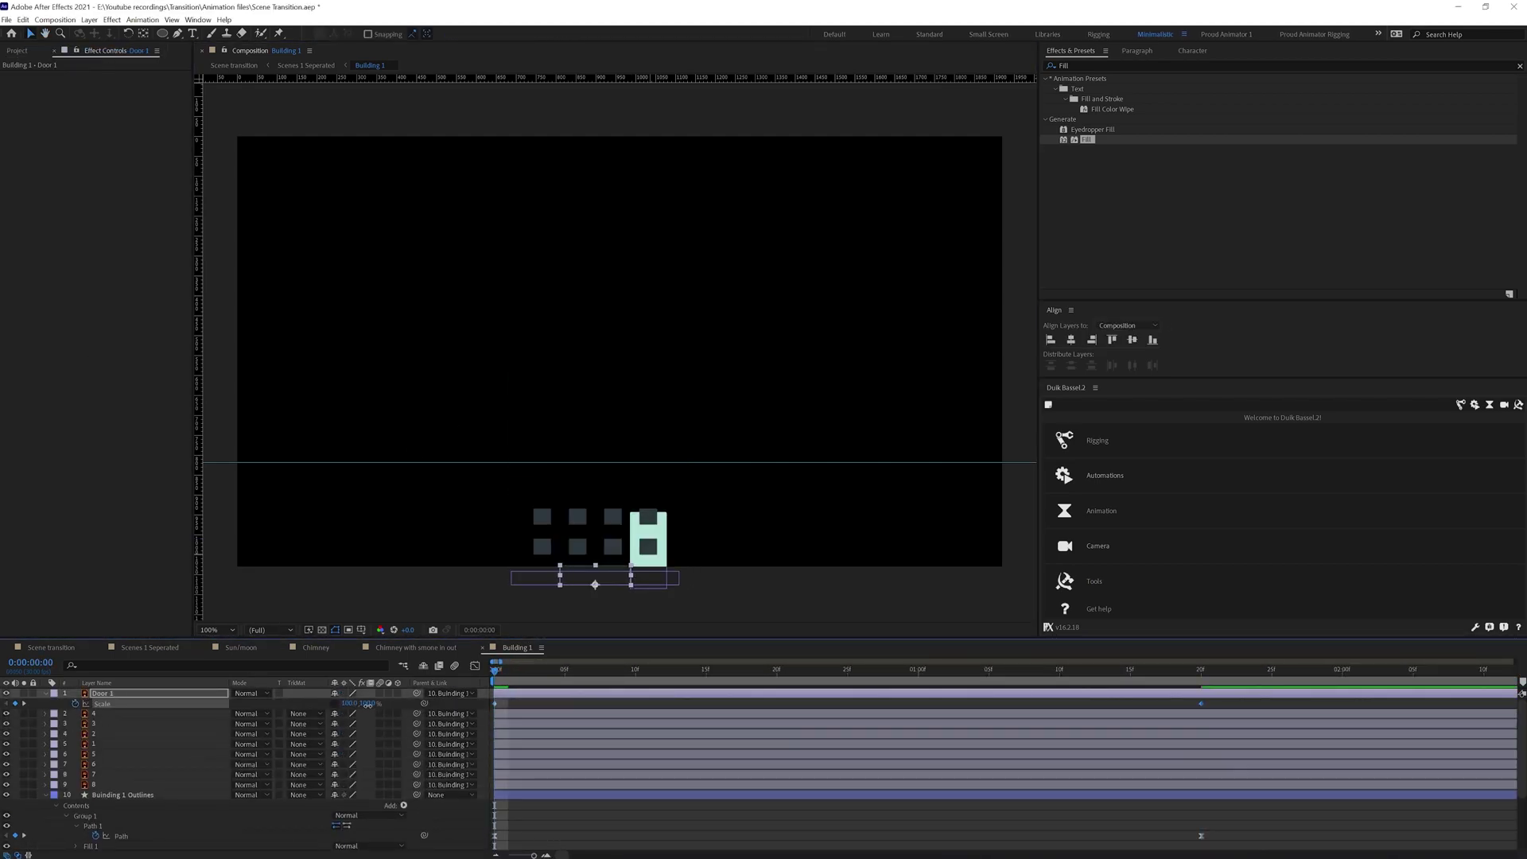
{"action": "left_click", "coordinate": [103, 743]}
{"action": "key", "text": "s"}
{"action": "left_click_drag", "start_coordinate": [495, 672], "coordinate": [961, 672]}
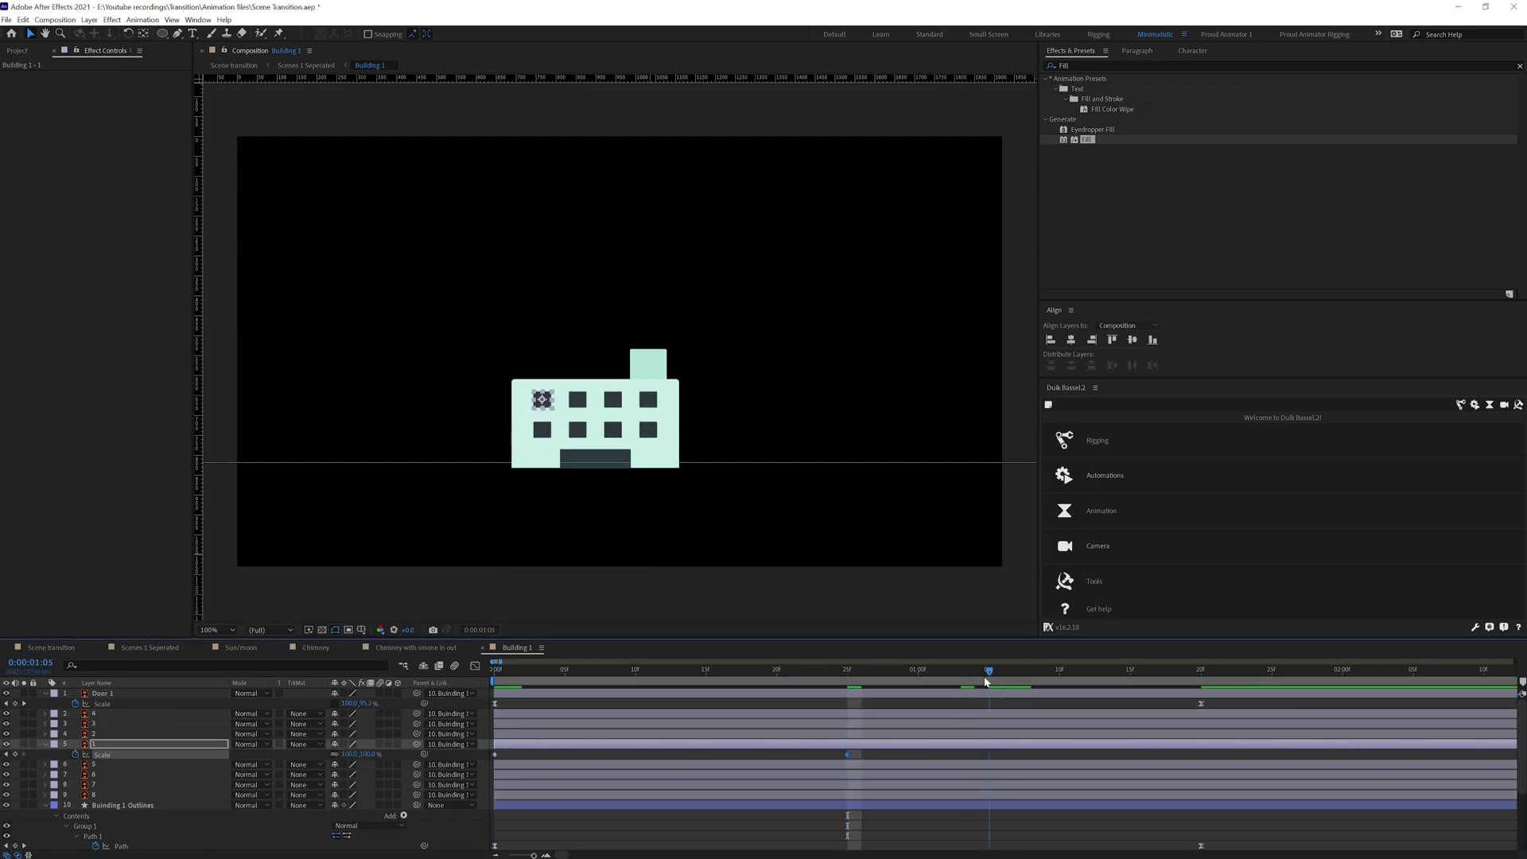
{"action": "left_click_drag", "start_coordinate": [988, 672], "coordinate": [1152, 672]}
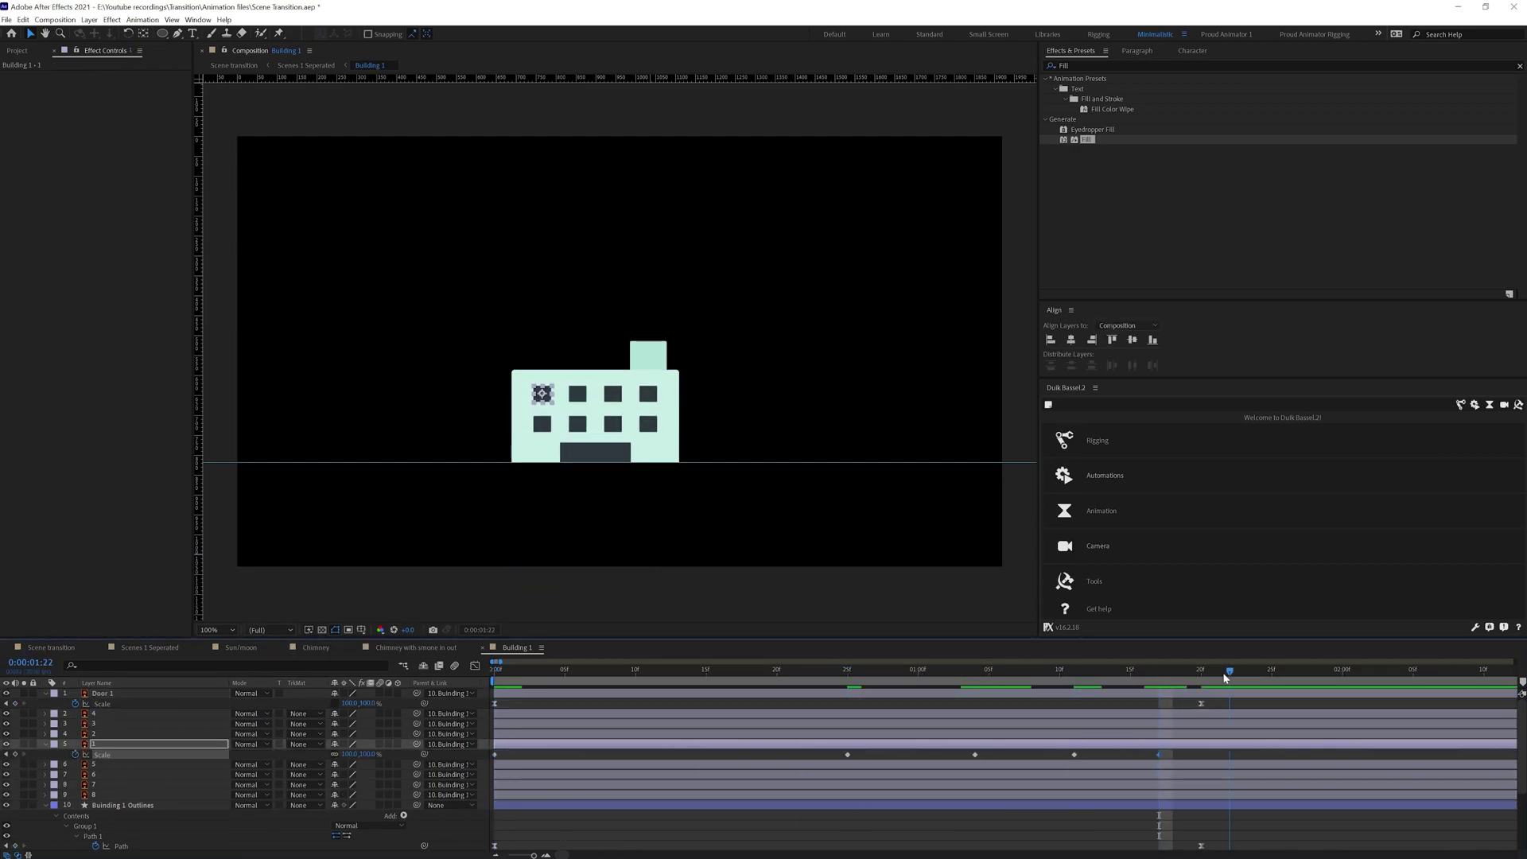
{"action": "key", "text": "space"}
{"action": "key", "text": "space"}
Ease the window scale keyframes in the speed graph and offset window layers 6–9 later
{"action": "key", "text": "shift+F3"}
{"action": "left_click_drag", "start_coordinate": [783, 783], "coordinate": [748, 792]}
{"action": "left_click", "coordinate": [1088, 788]}
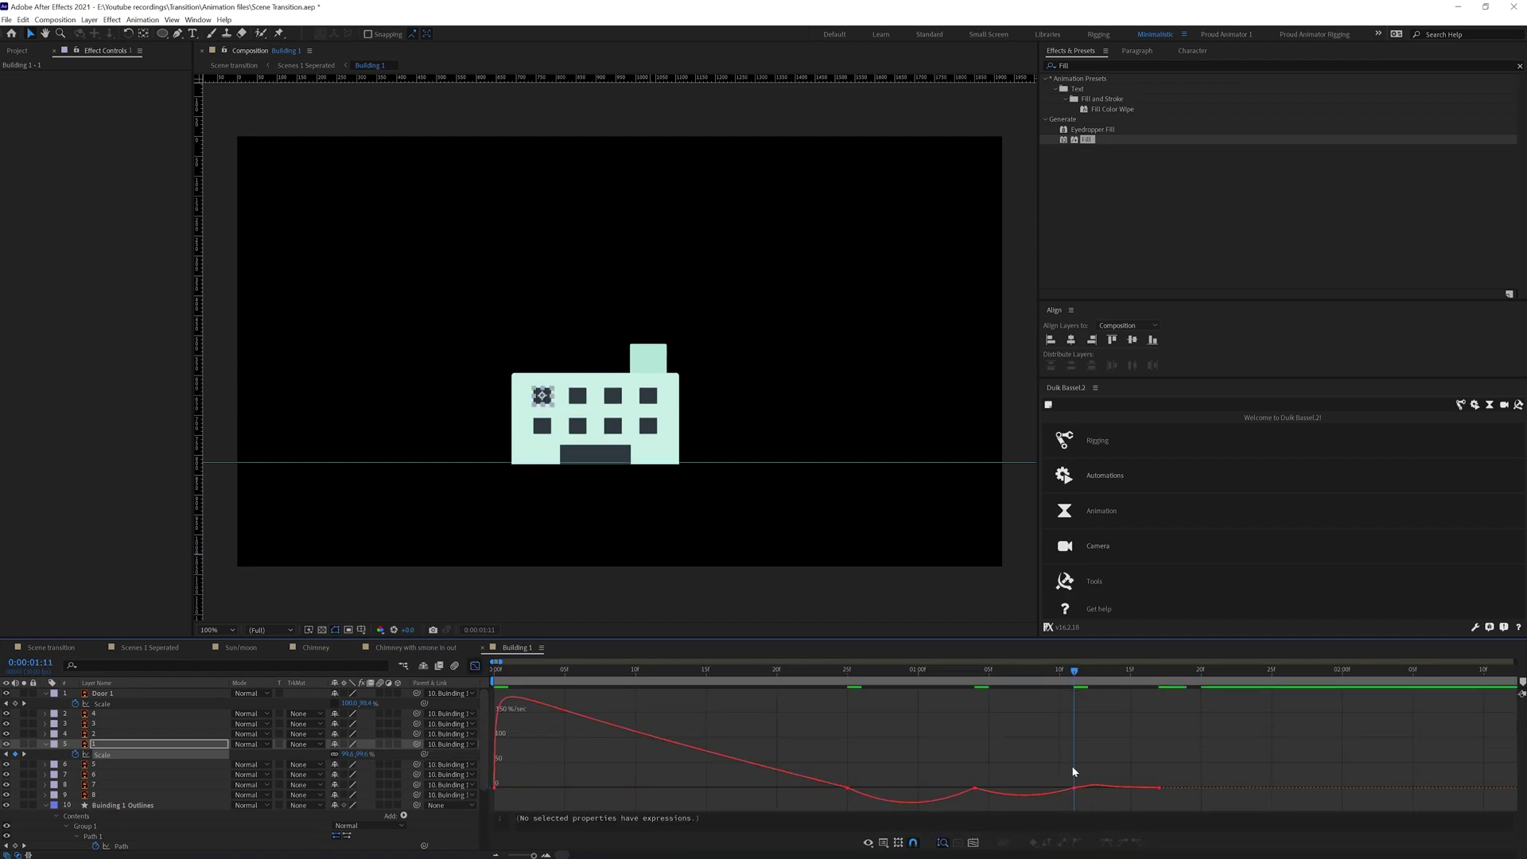
{"action": "key", "text": "space"}
{"action": "key", "text": "shift+F3"}
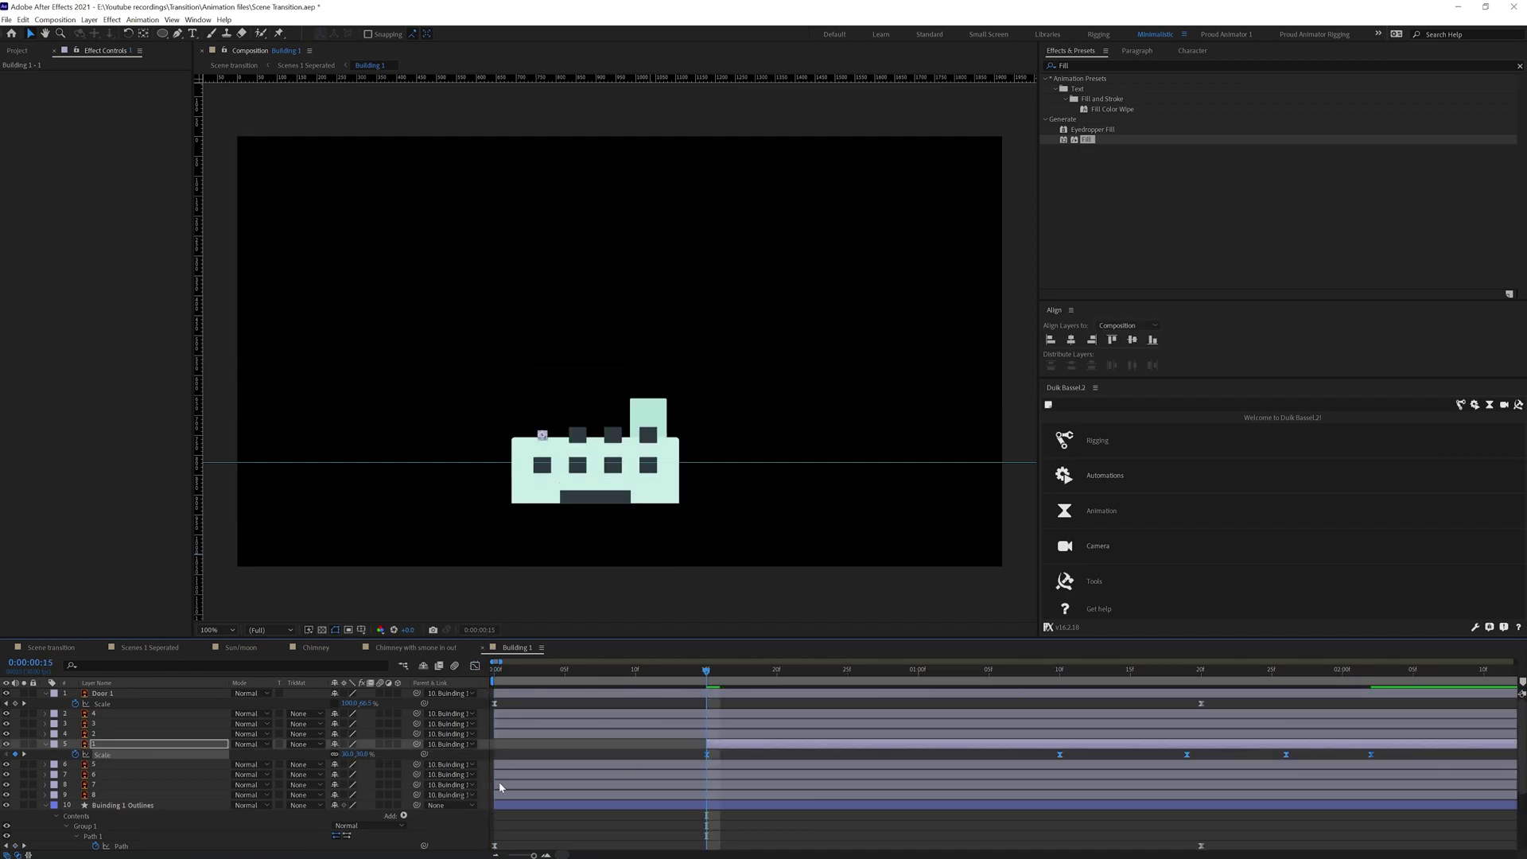
{"action": "left_click_drag", "start_coordinate": [746, 778], "coordinate": [819, 755]}
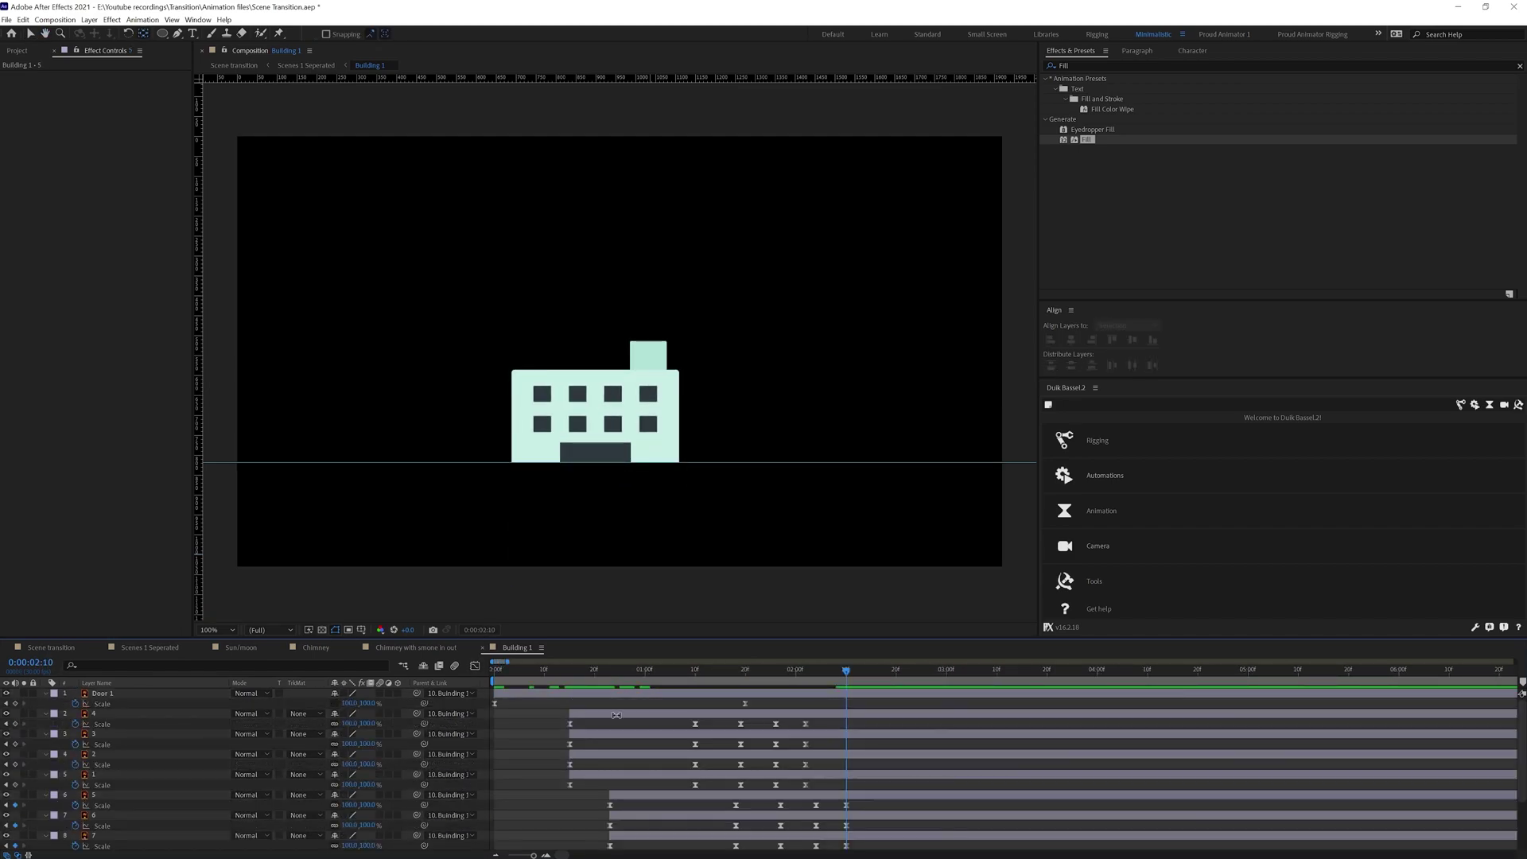
Apply Set Matte to window layers 1–4 and check the matted windows at 15 frames
{"action": "type", "text": "set"}
{"action": "left_click", "coordinate": [1095, 170]}
{"action": "double_click", "coordinate": [1095, 170]}
{"action": "left_click", "coordinate": [571, 672]}
{"action": "key", "text": "space"}
Pre-compose the window layers as Window and return to Scenes 1 Seperated
{"action": "key", "text": "ctrl+shift+c"}
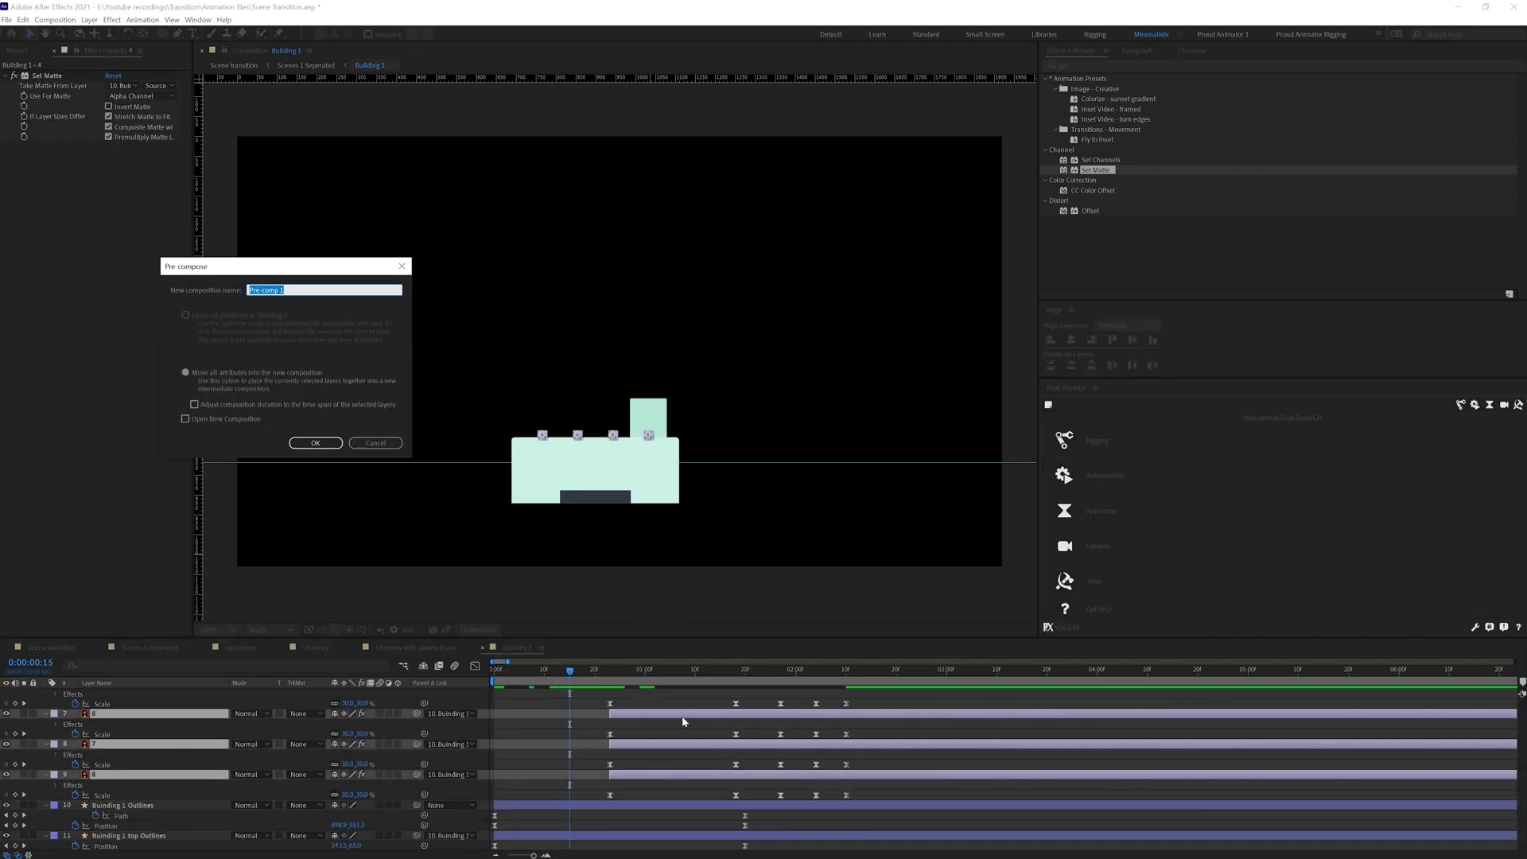
{"action": "key", "text": "Return"}
{"action": "key", "text": "p"}
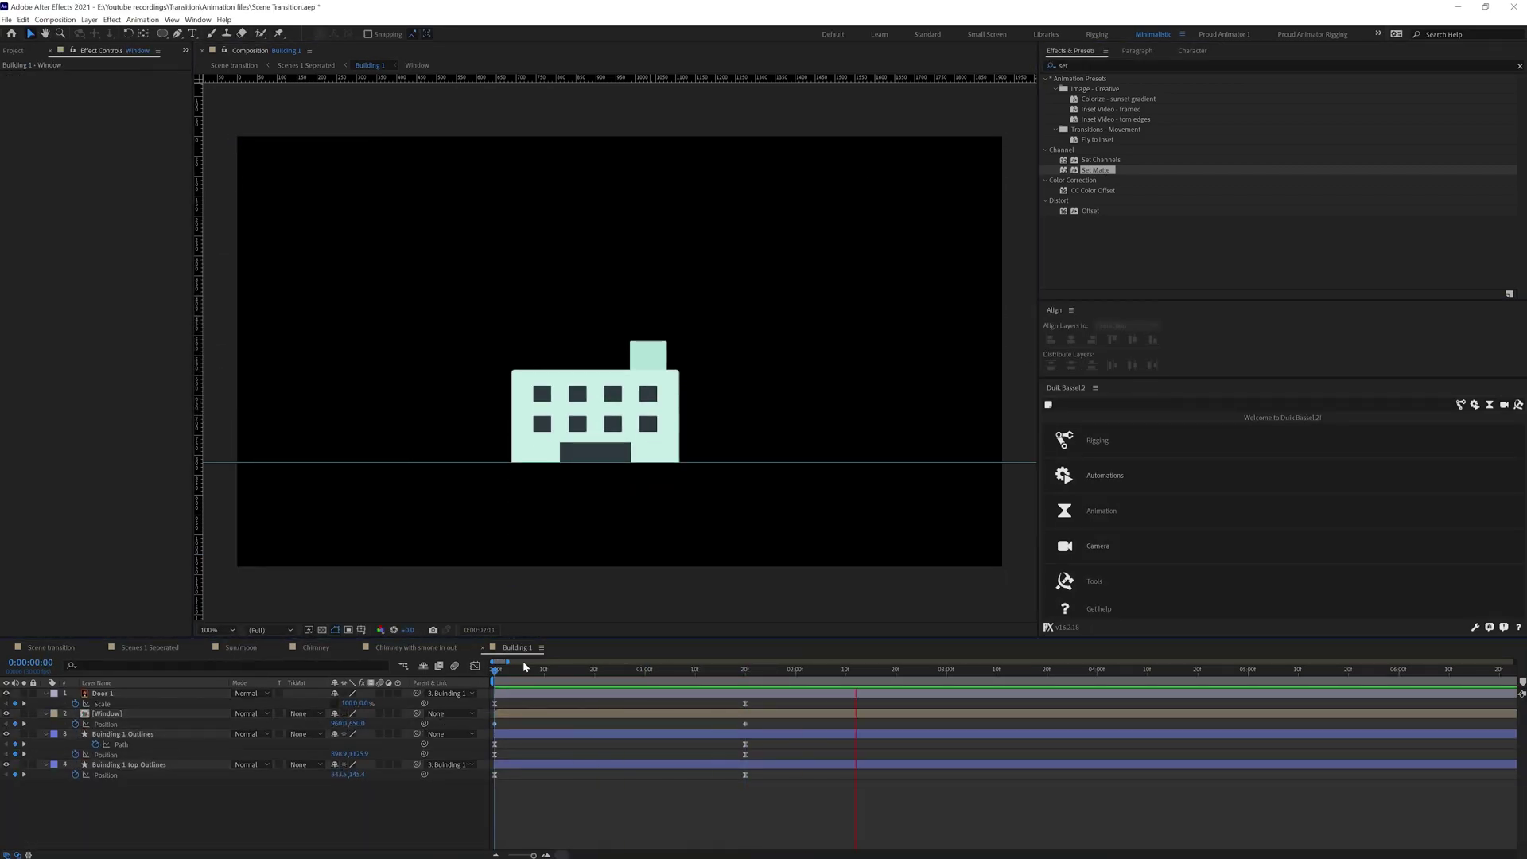
{"action": "key", "text": "shift+Escape"}
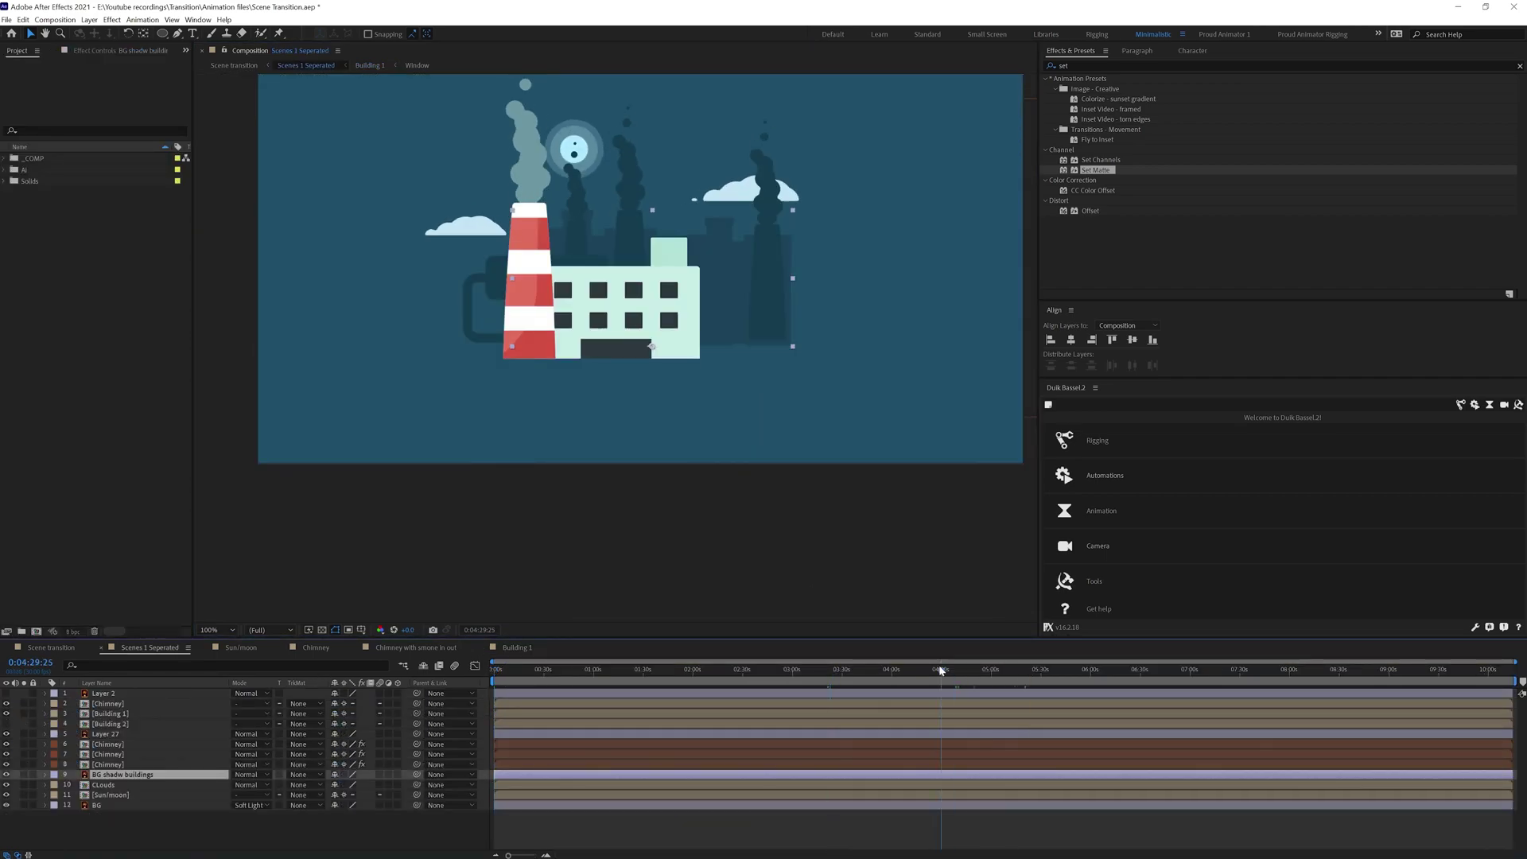
Set position and scale keyframes for the BG shadow buildings at the start and 20 frames
{"action": "key", "text": "Home"}
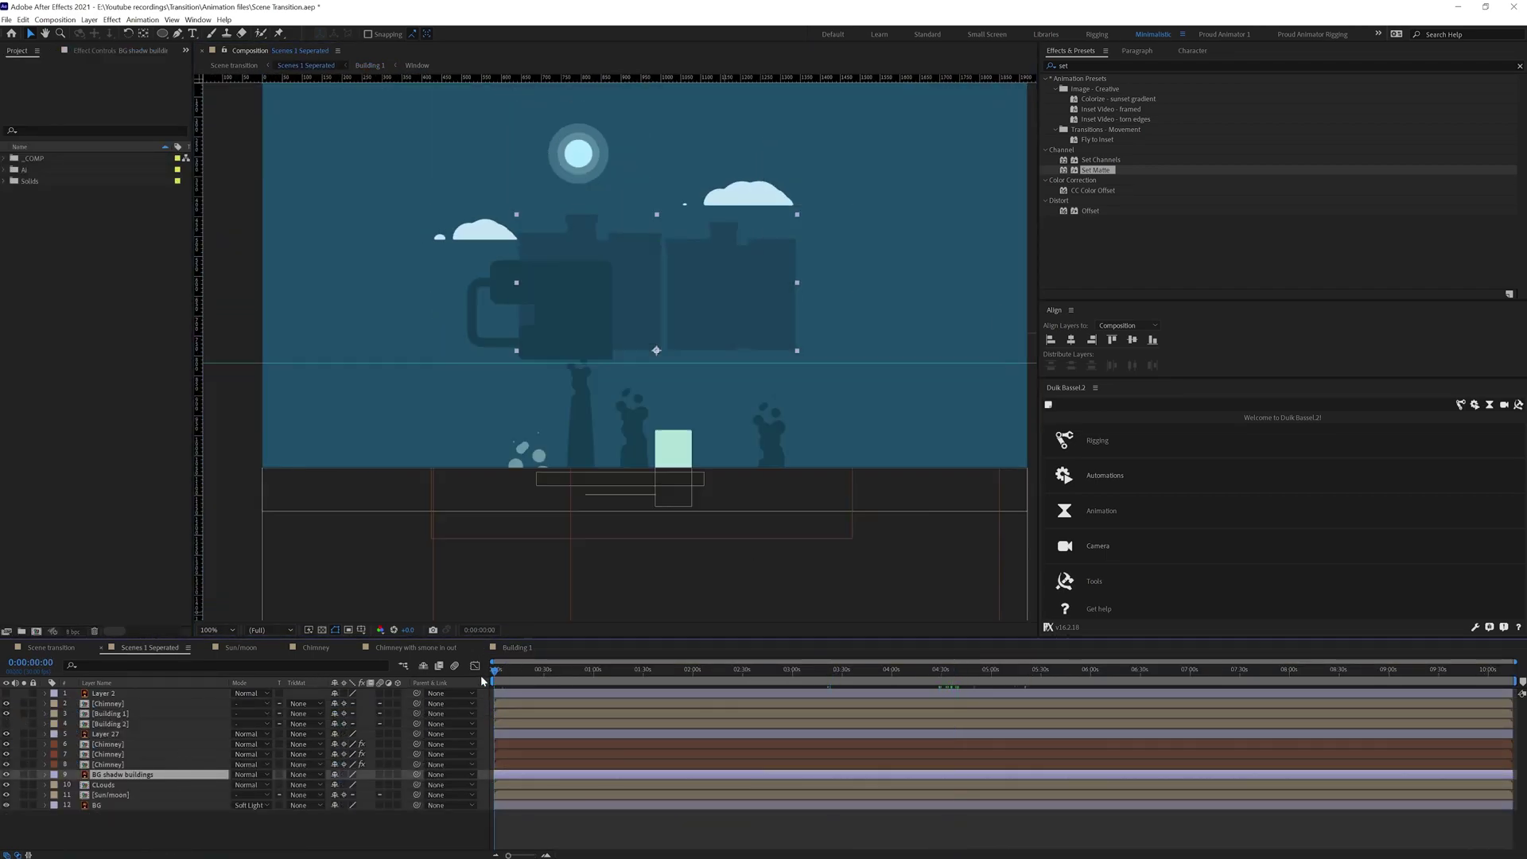
{"action": "key", "text": "alt+shift+p"}
{"action": "key", "text": "alt+shift+s"}
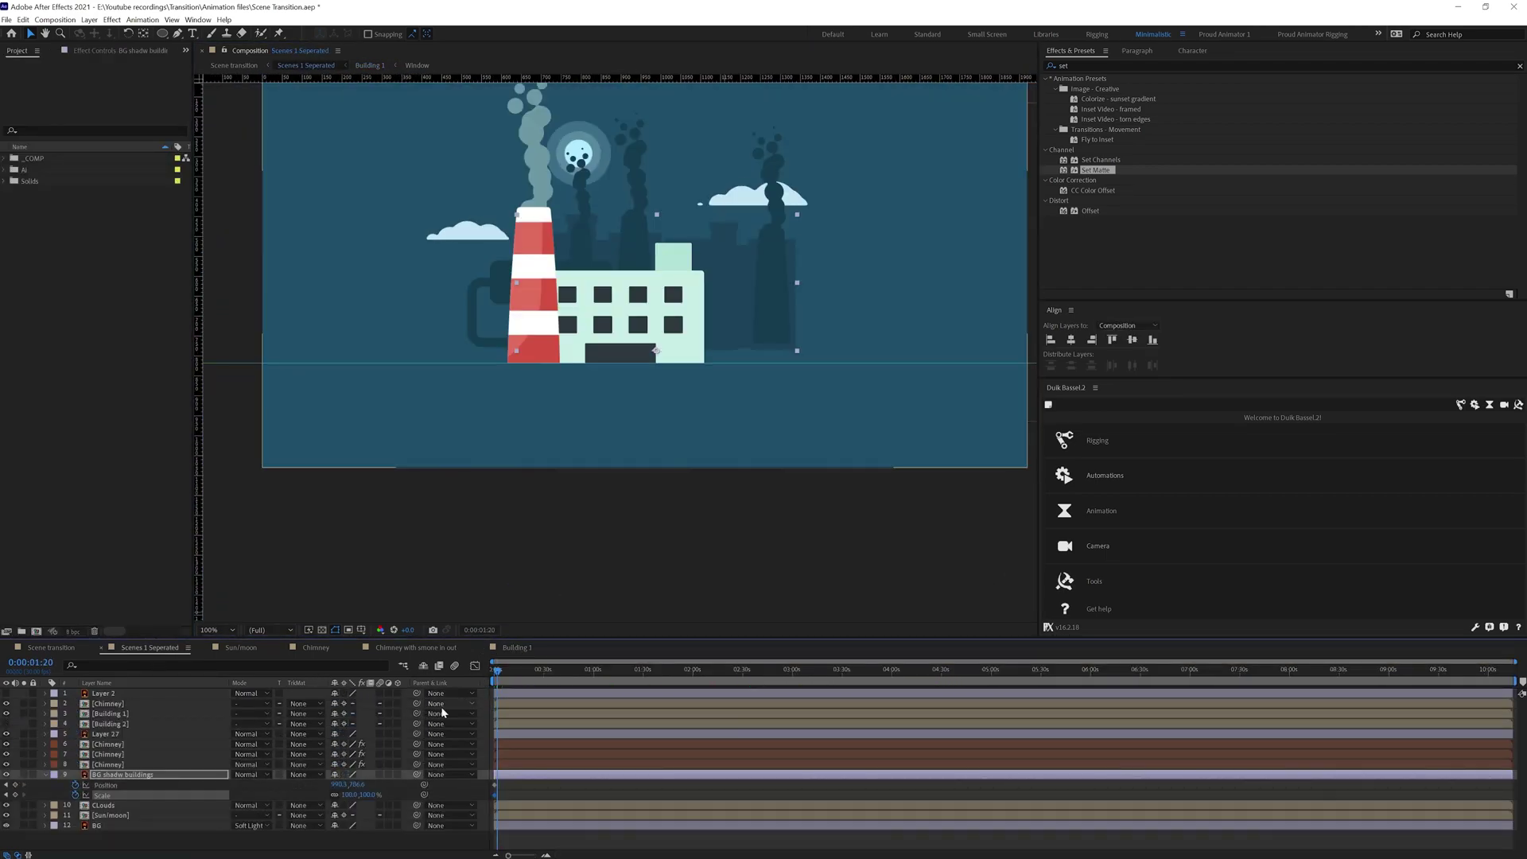
{"action": "key", "text": "Home"}
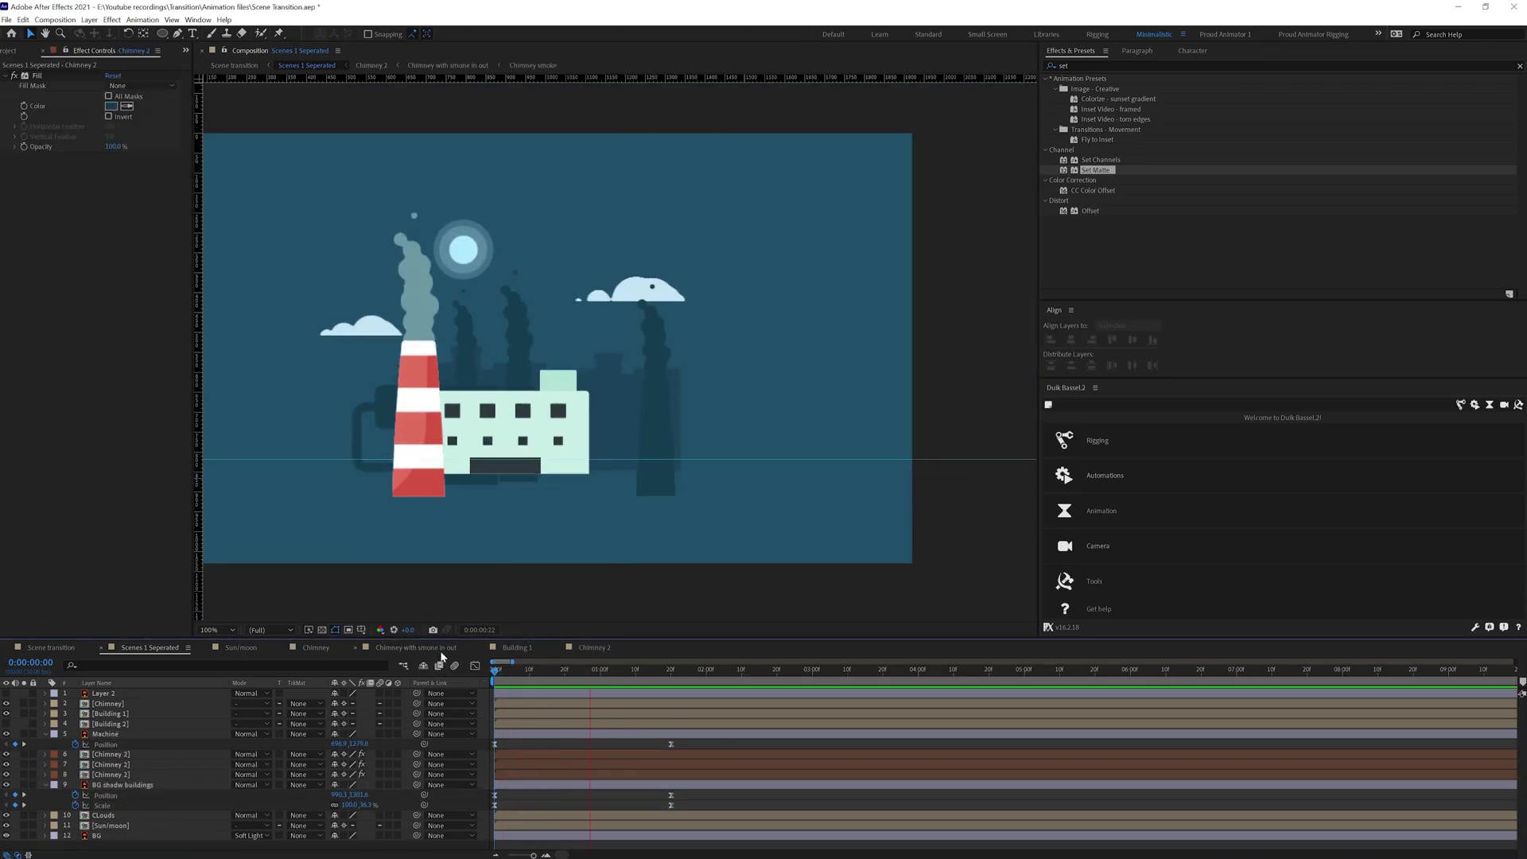
Move the Chimney 2 position keyframe to 2:17 and preview the factory scene
{"action": "left_click", "coordinate": [595, 648]}
{"action": "left_click_drag", "start_coordinate": [746, 707], "coordinate": [766, 705]}
{"action": "key", "text": "k"}
{"action": "double_click", "coordinate": [511, 693]}
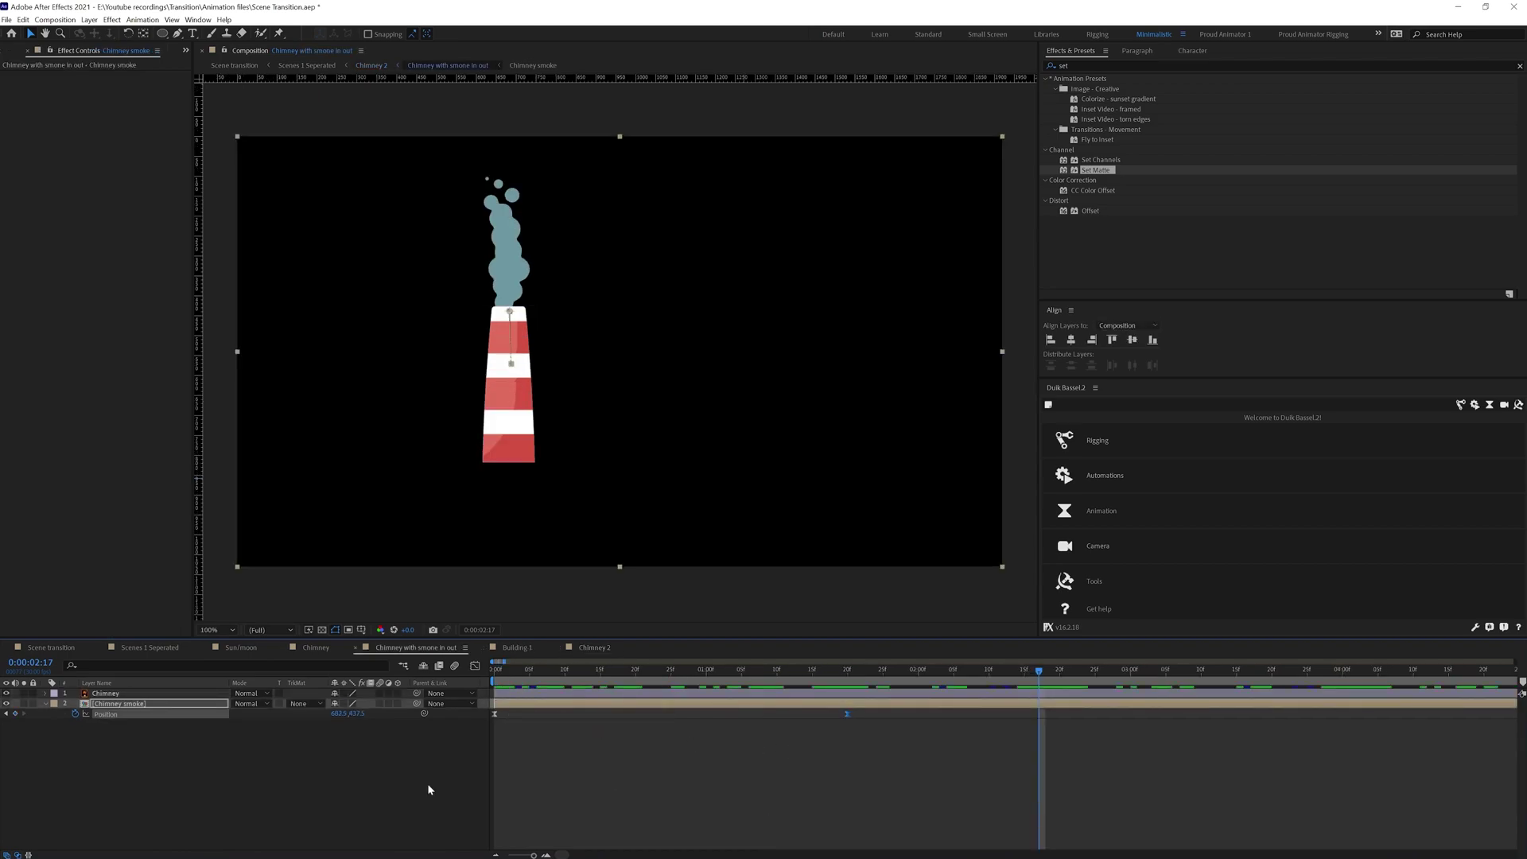
{"action": "left_click", "coordinate": [149, 647]}
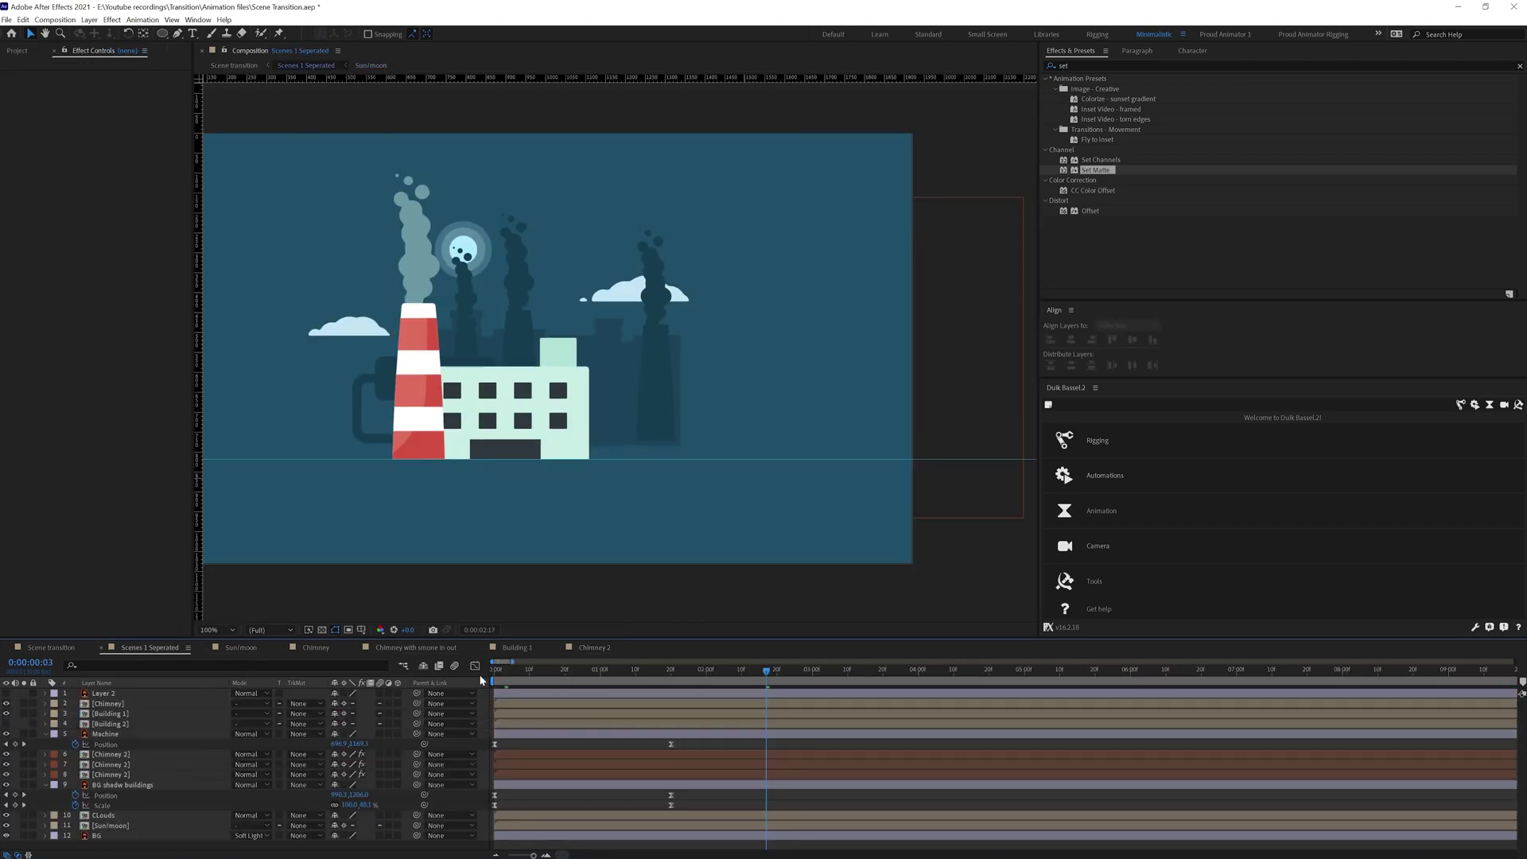
{"action": "key", "text": "space"}
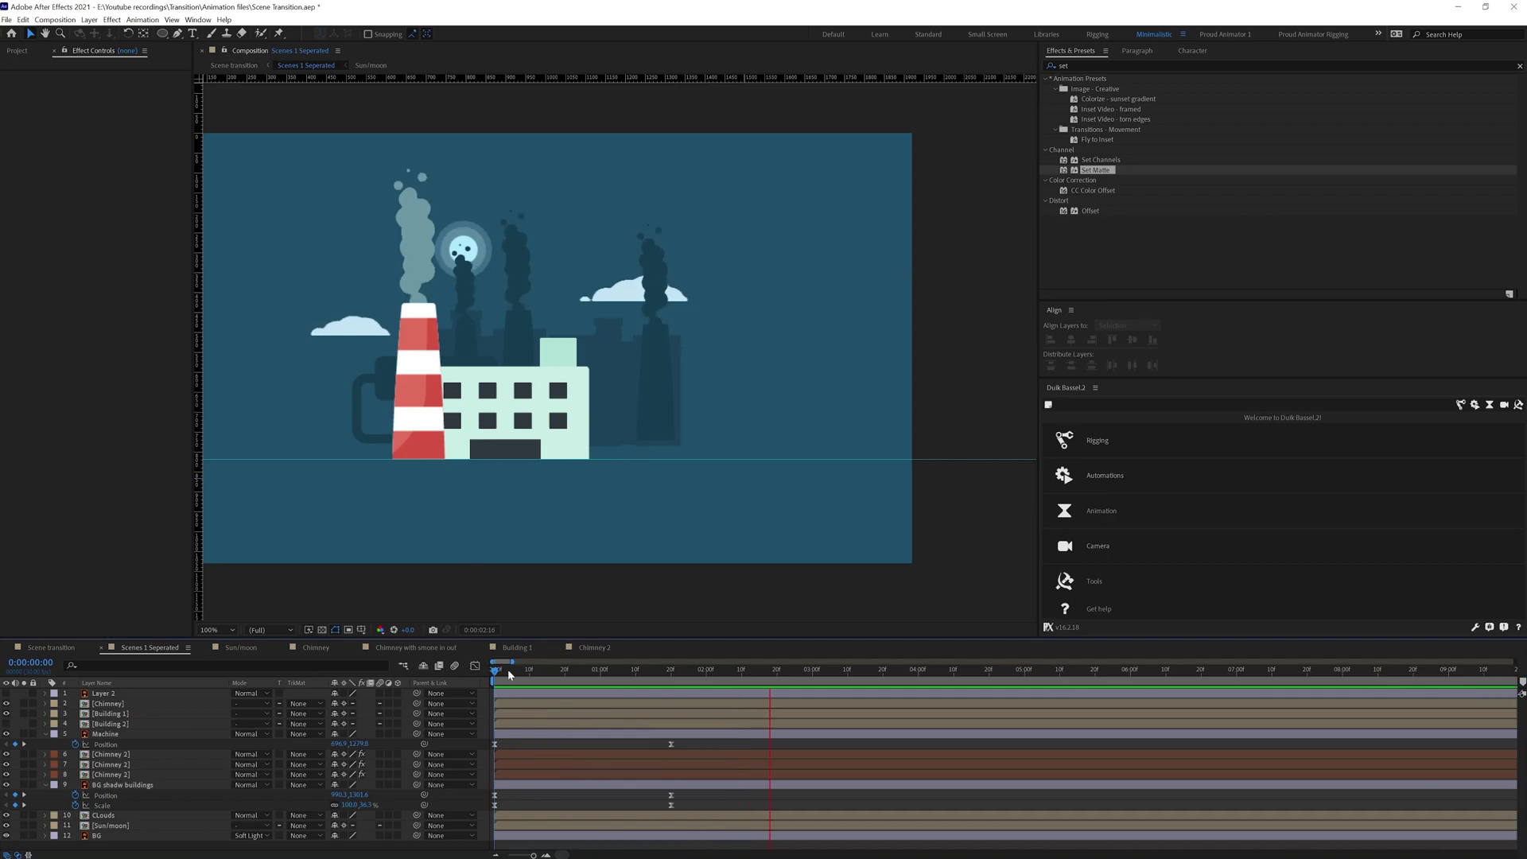
Compare Chimney 2 with Scenes 1 Seperated while scrubbing the animation around two seconds
{"action": "left_click", "coordinate": [592, 647]}
{"action": "left_click", "coordinate": [150, 648]}
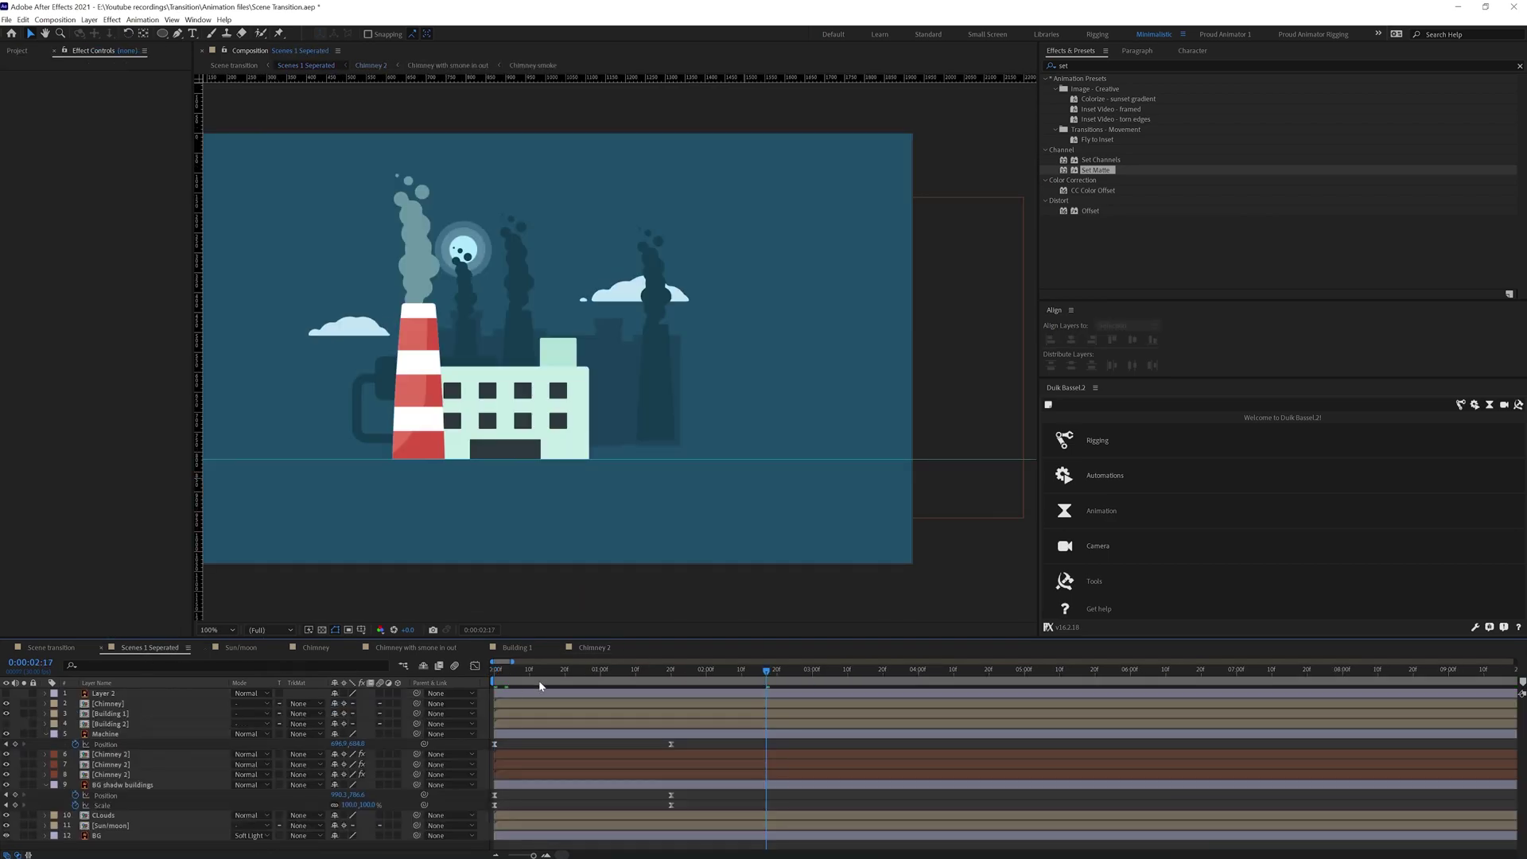
{"action": "left_click_drag", "start_coordinate": [496, 678], "coordinate": [745, 683]}
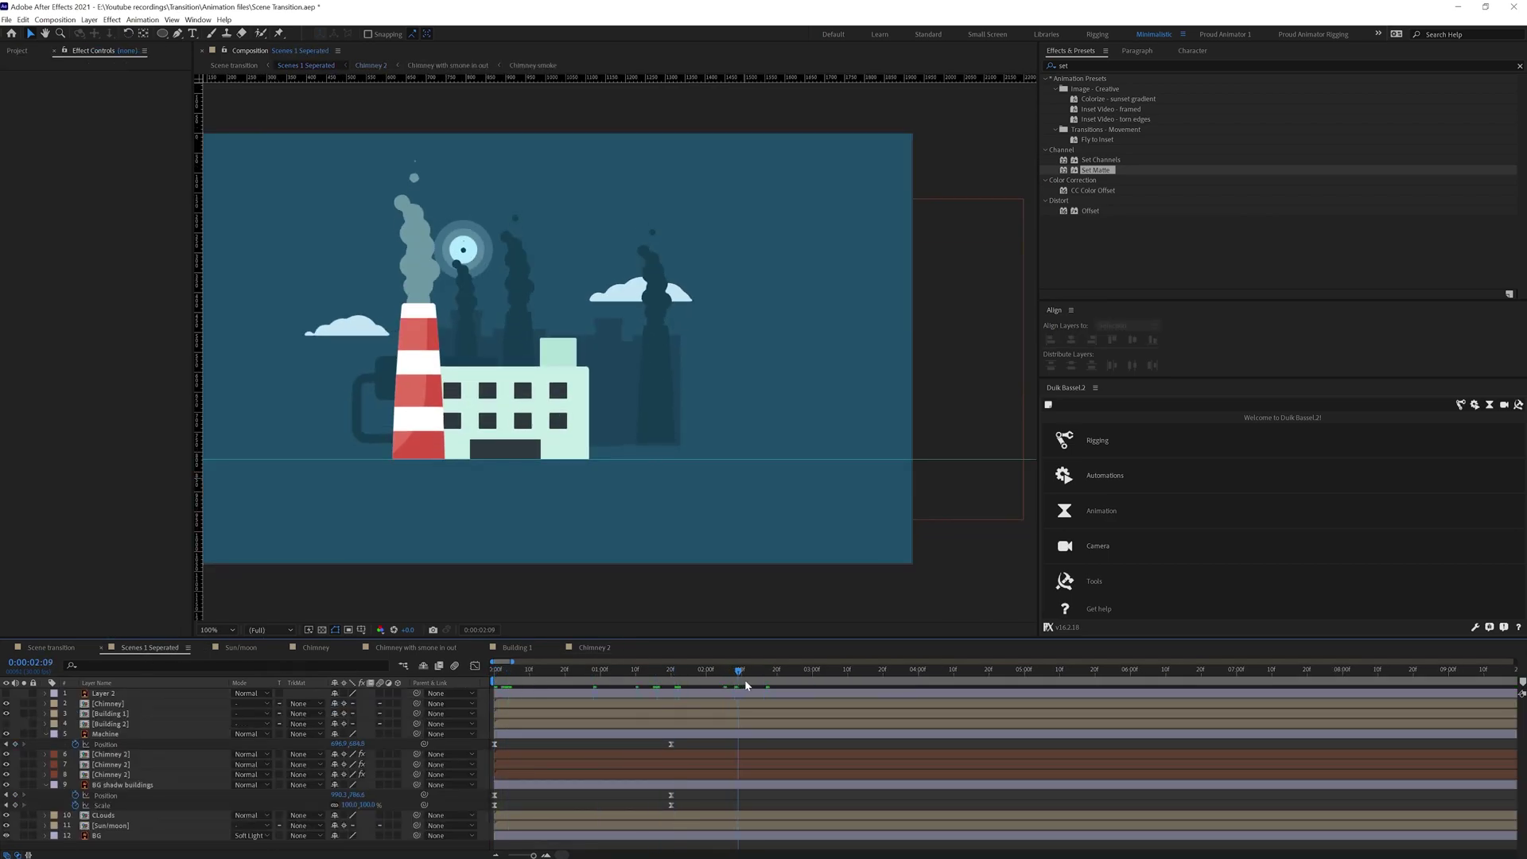
{"action": "left_click", "coordinate": [589, 648]}
{"action": "left_click", "coordinate": [161, 649]}
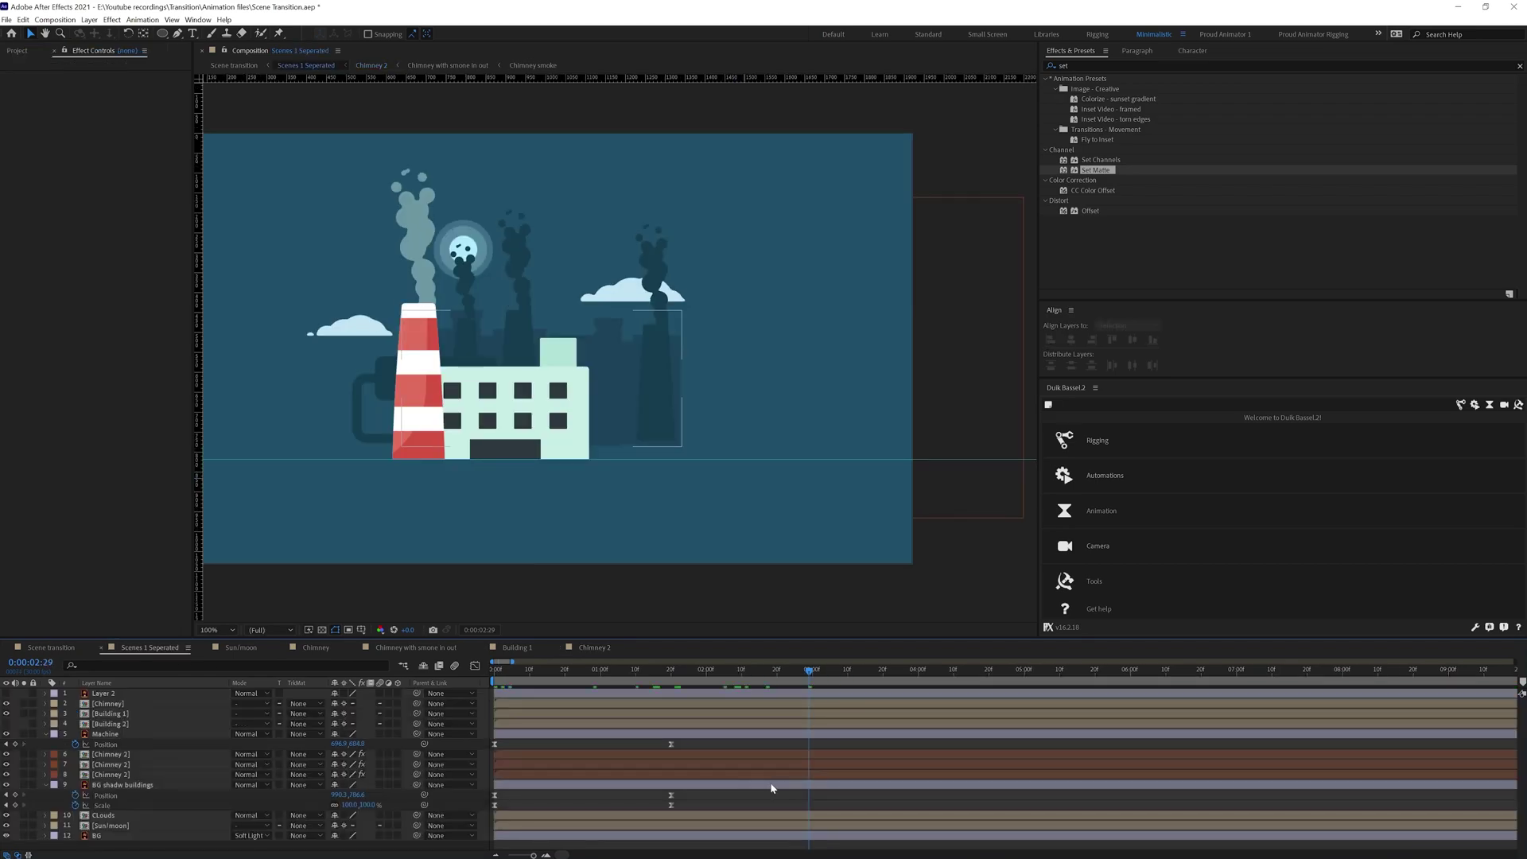
Review the shadow buildings and Machine position keyframe, then play back the factory scene
{"action": "left_click", "coordinate": [145, 787]}
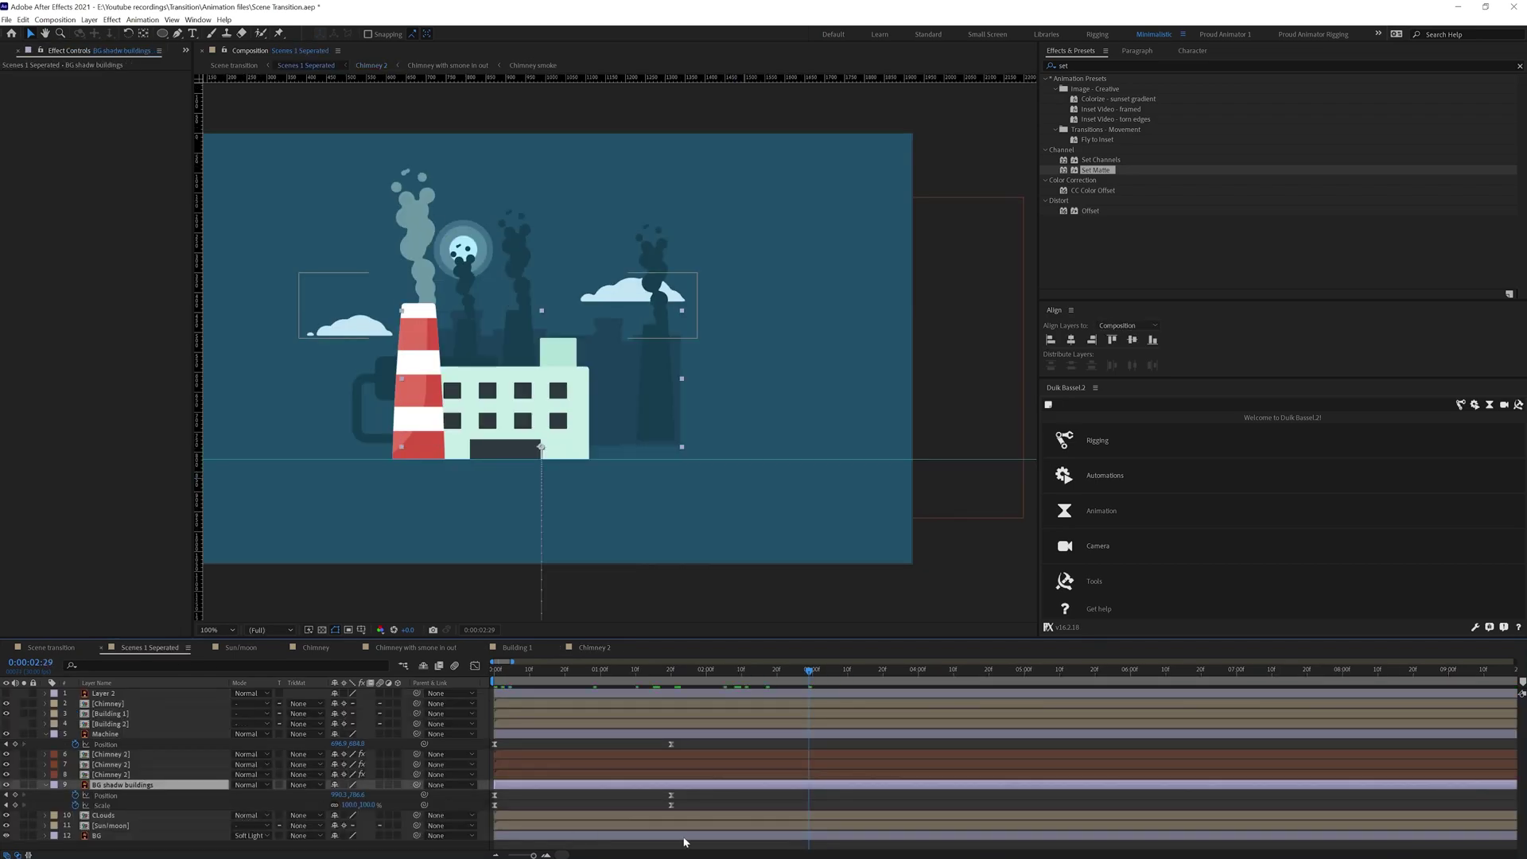
{"action": "left_click", "coordinate": [809, 801]}
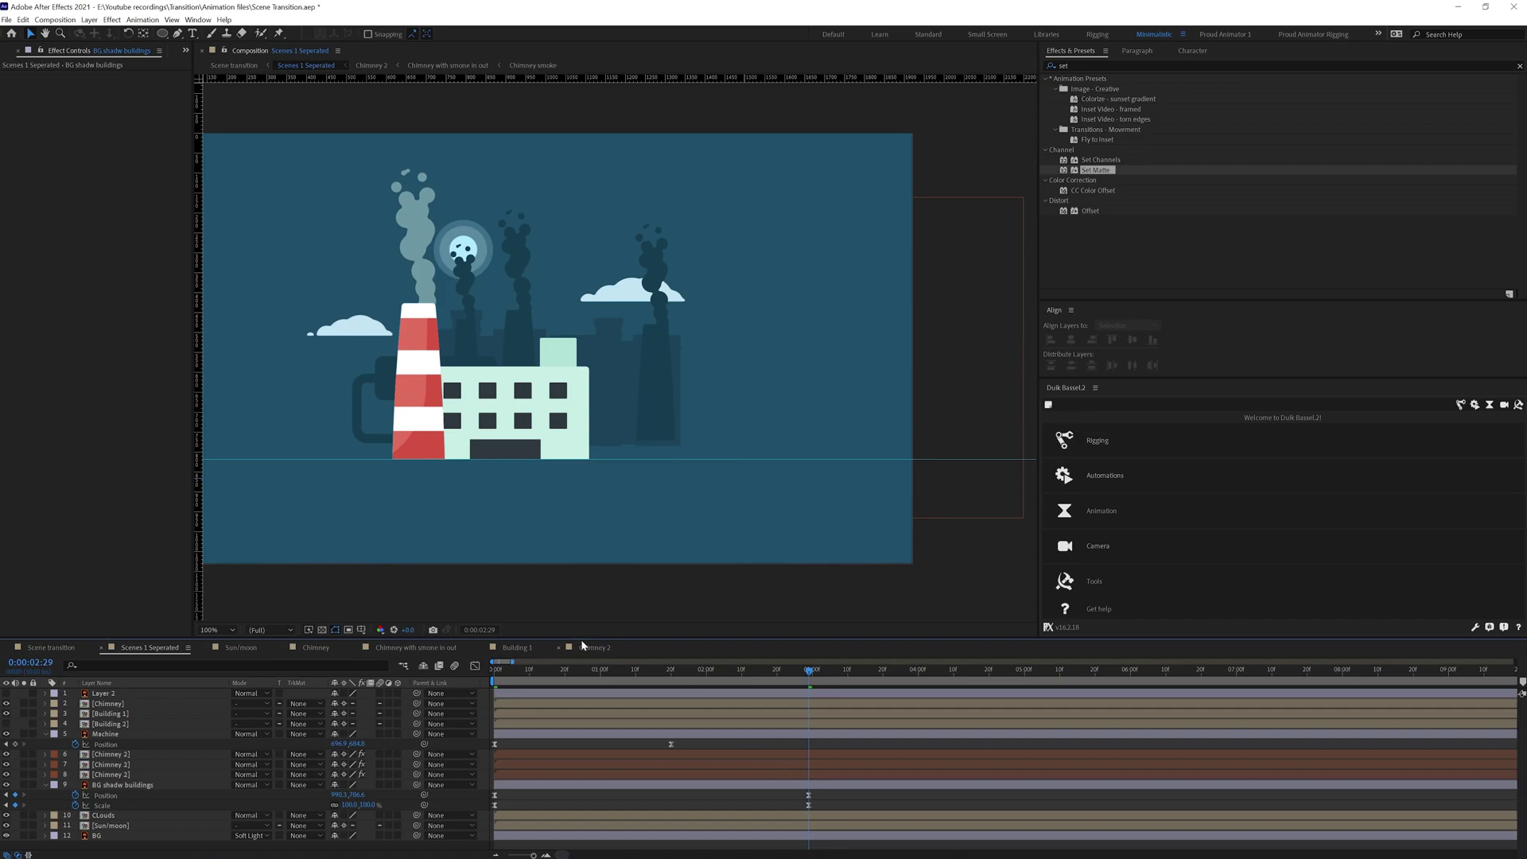
{"action": "left_click", "coordinate": [585, 647]}
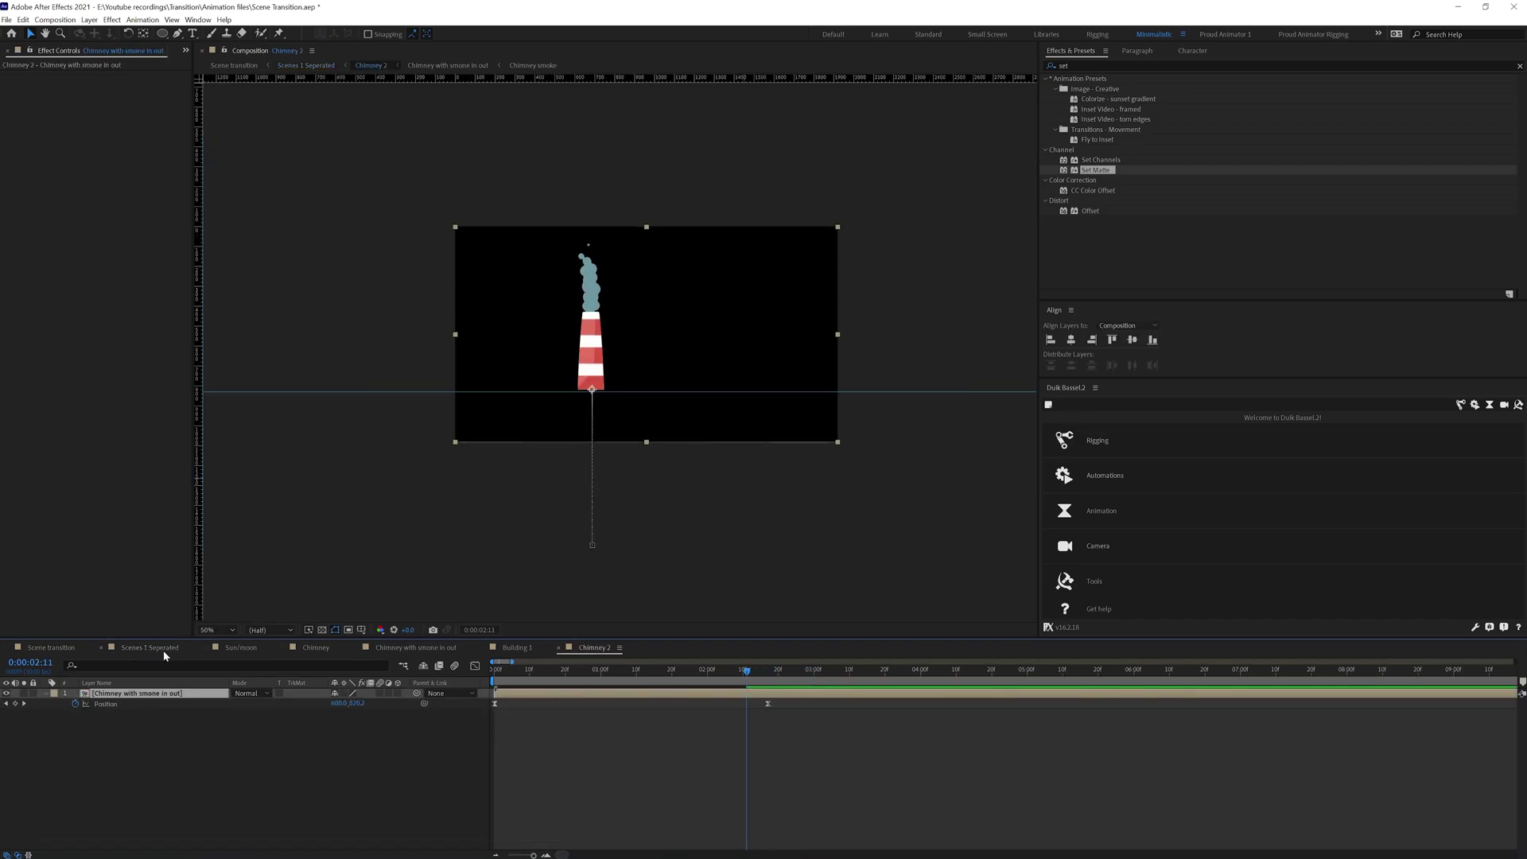
{"action": "left_click", "coordinate": [168, 653]}
{"action": "left_click", "coordinate": [717, 743]}
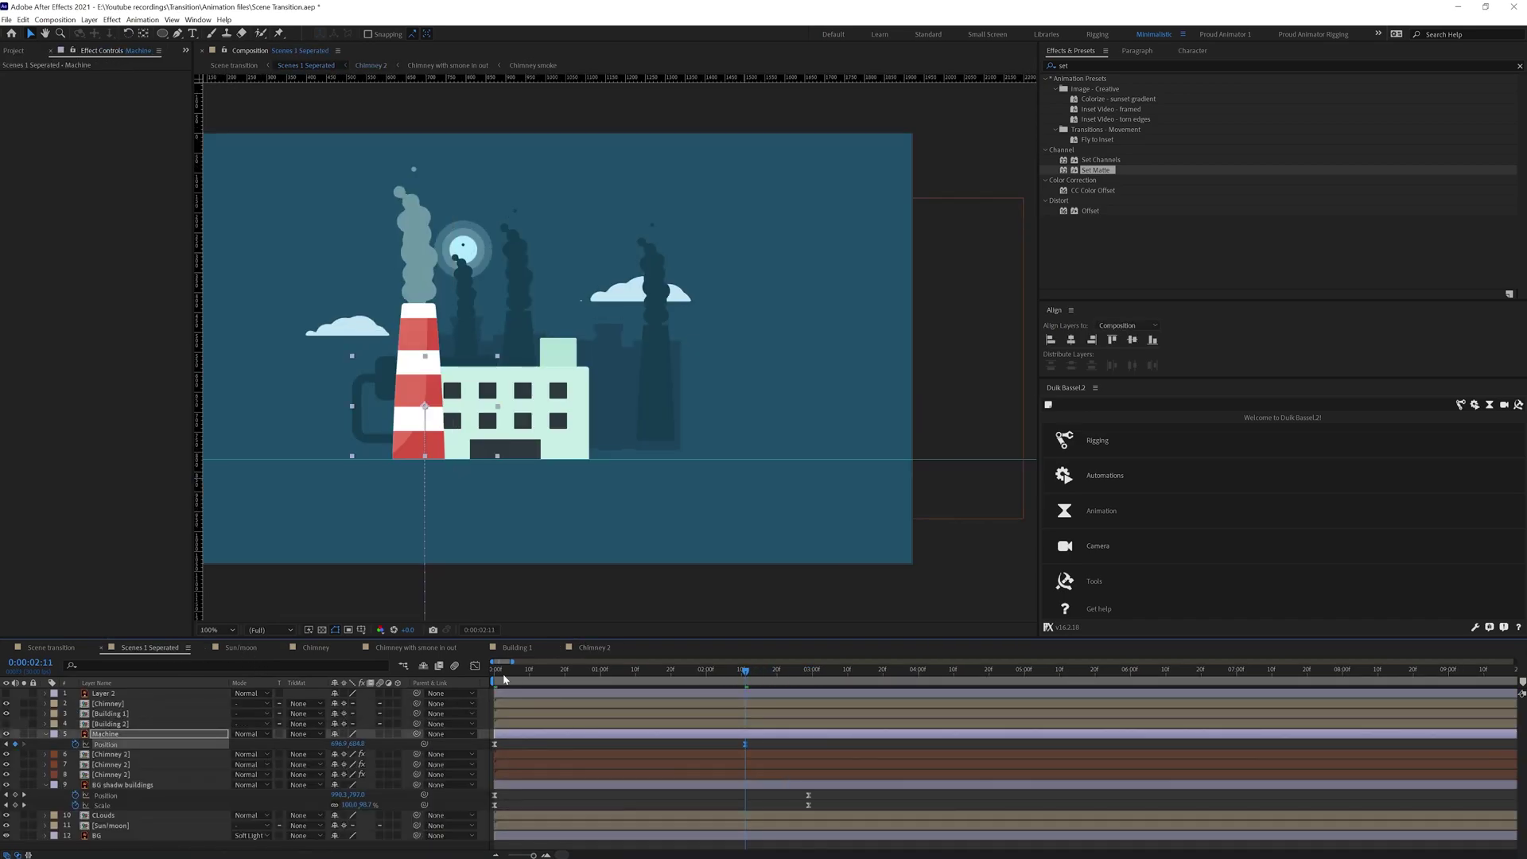
{"action": "key", "text": "space"}
{"action": "left_click", "coordinate": [550, 741]}
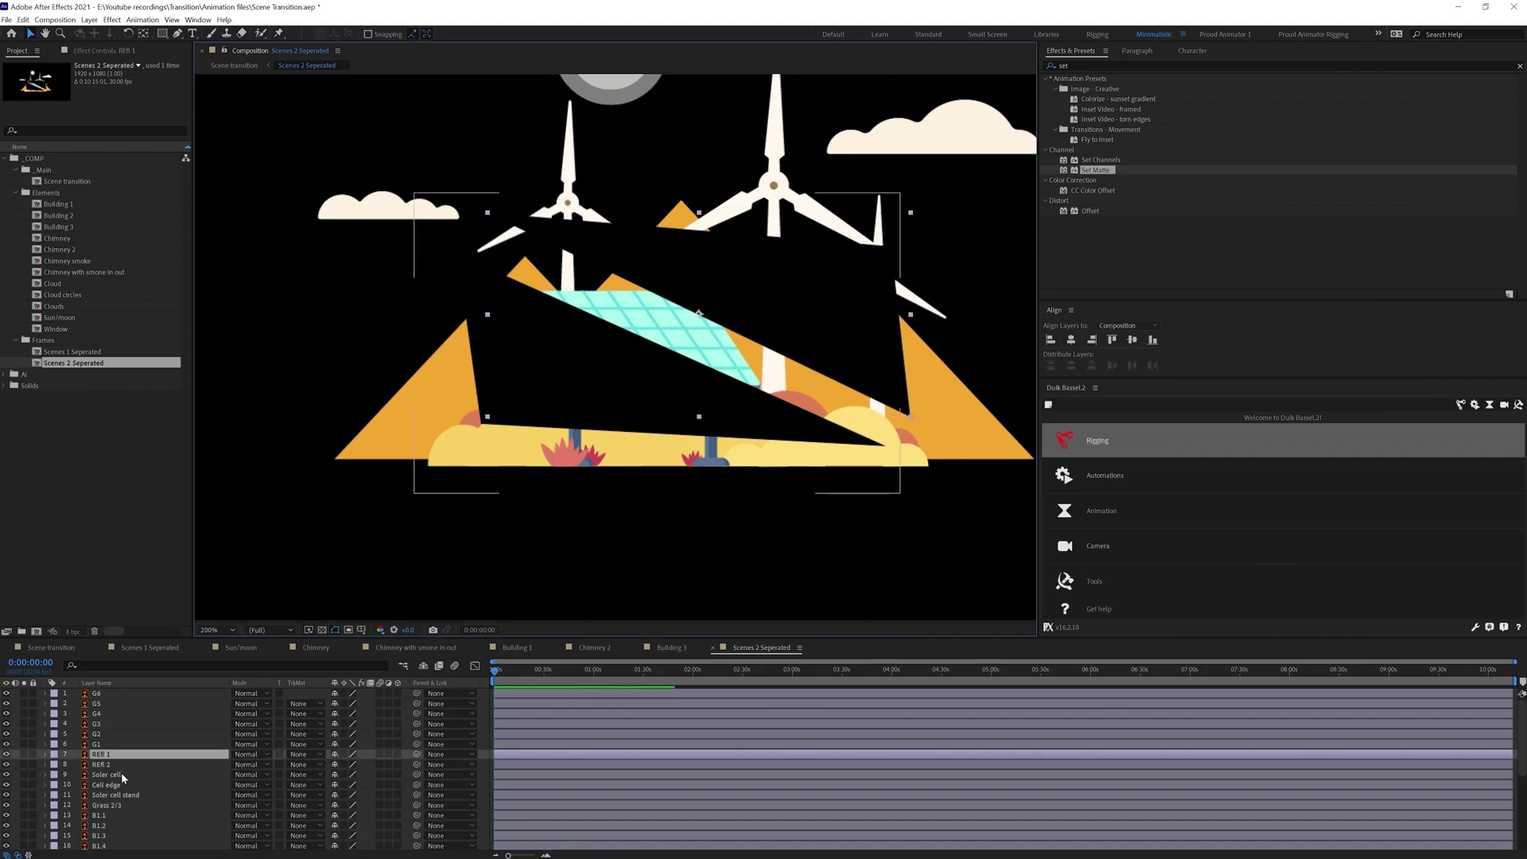
Pre-compose the solar panel and reflection layers as 'Soler cell' and open it
{"action": "left_click_drag", "start_coordinate": [121, 777], "coordinate": [23, 798]}
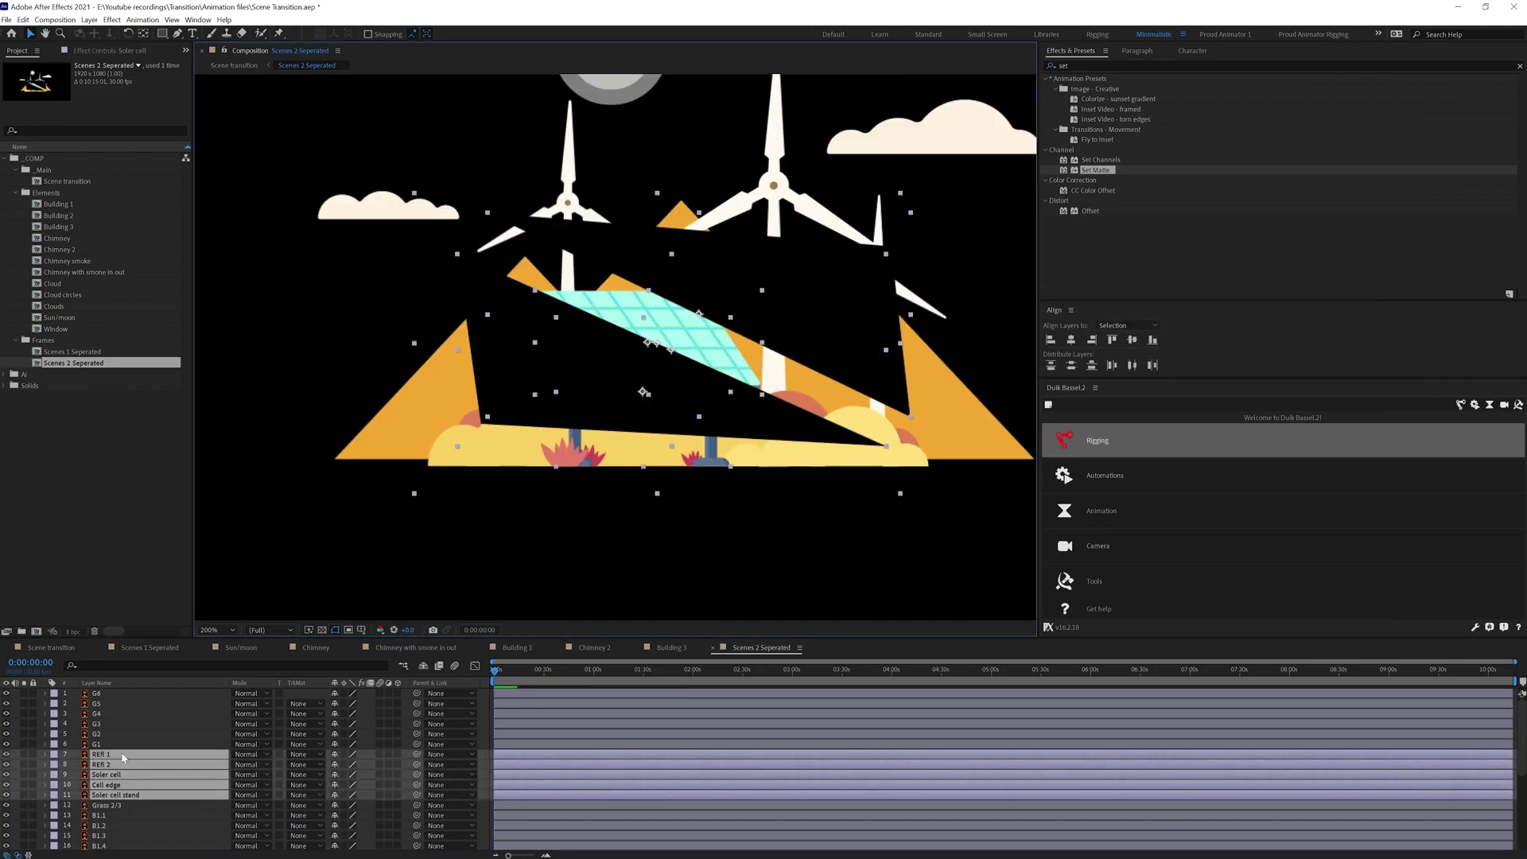
{"action": "key", "text": "ctrl+shift+c"}
{"action": "type", "text": "Soler cell"}
{"action": "key", "text": "Return"}
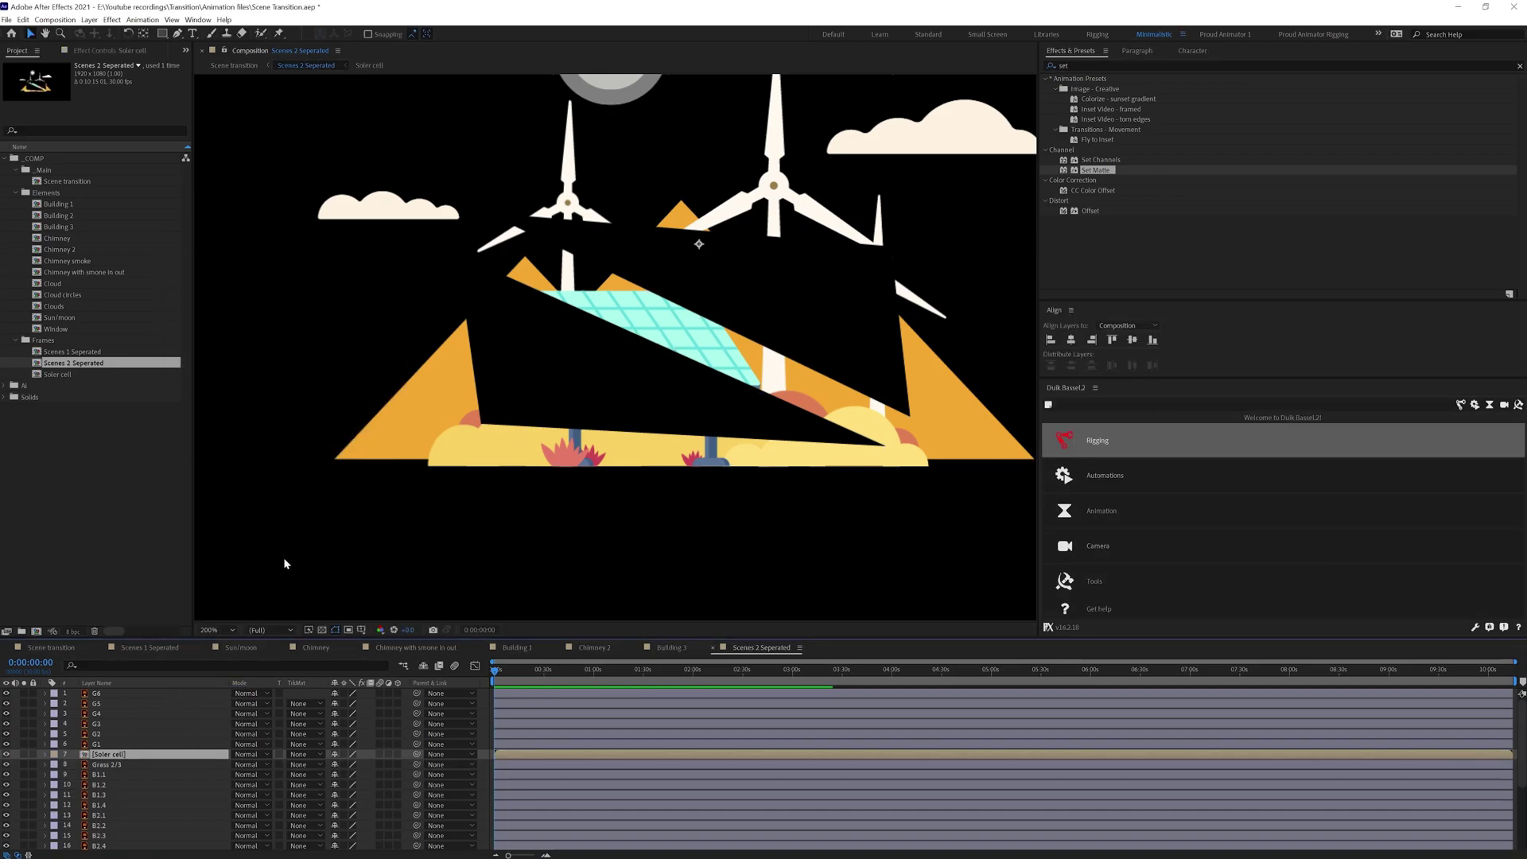
{"action": "double_click", "coordinate": [269, 569]}
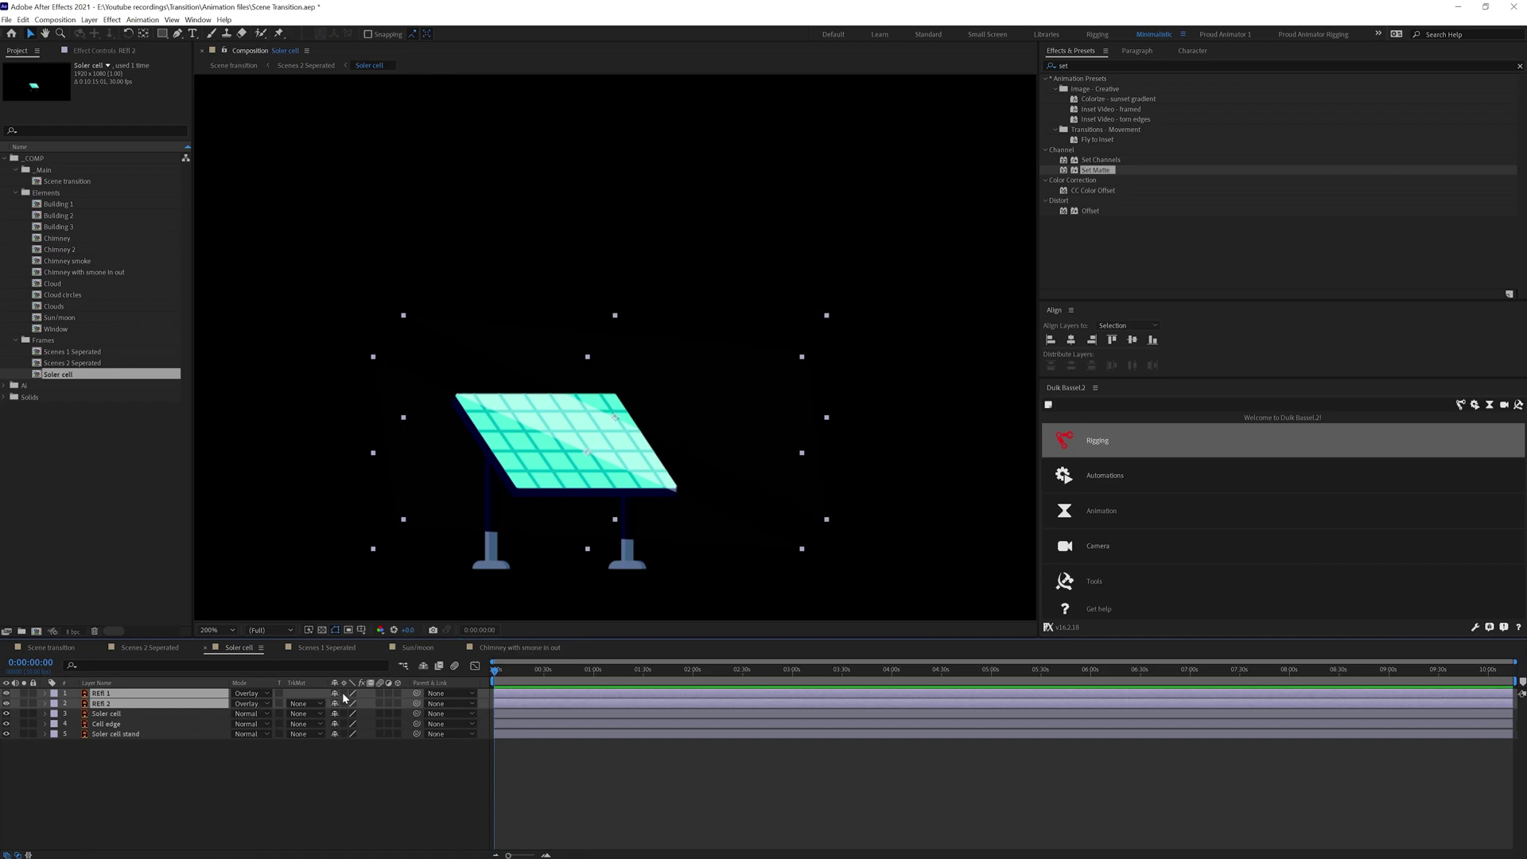
Pre-compose the reflection layers as Reflection and parent it to Soler cell
{"action": "right_click", "coordinate": [127, 709]}
{"action": "left_click", "coordinate": [159, 681]}
{"action": "type", "text": "Refle"}
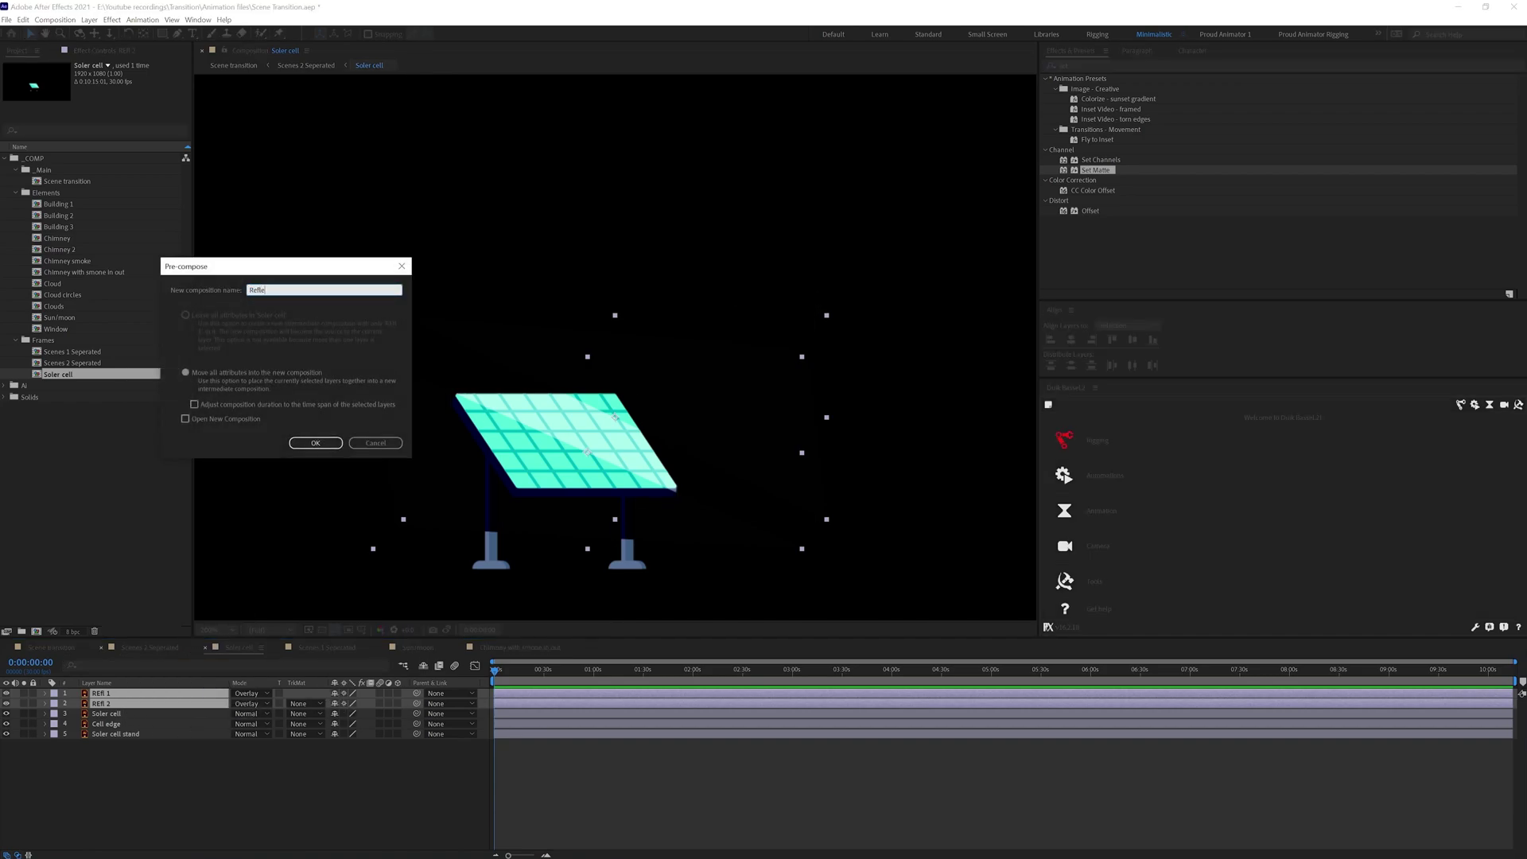
{"action": "key", "text": "Return"}
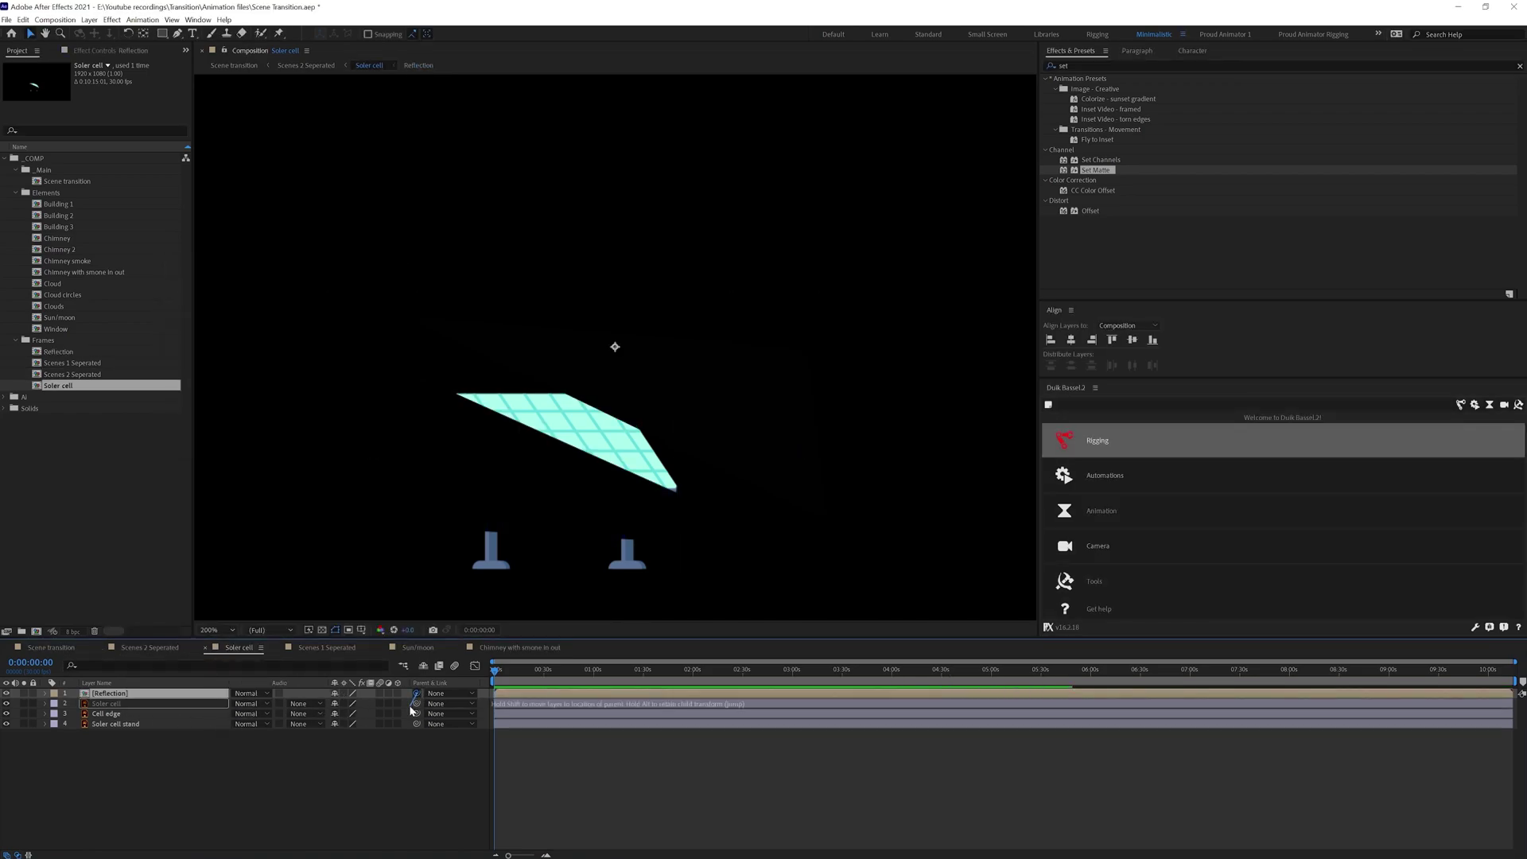
{"action": "left_click_drag", "start_coordinate": [411, 710], "coordinate": [151, 703]}
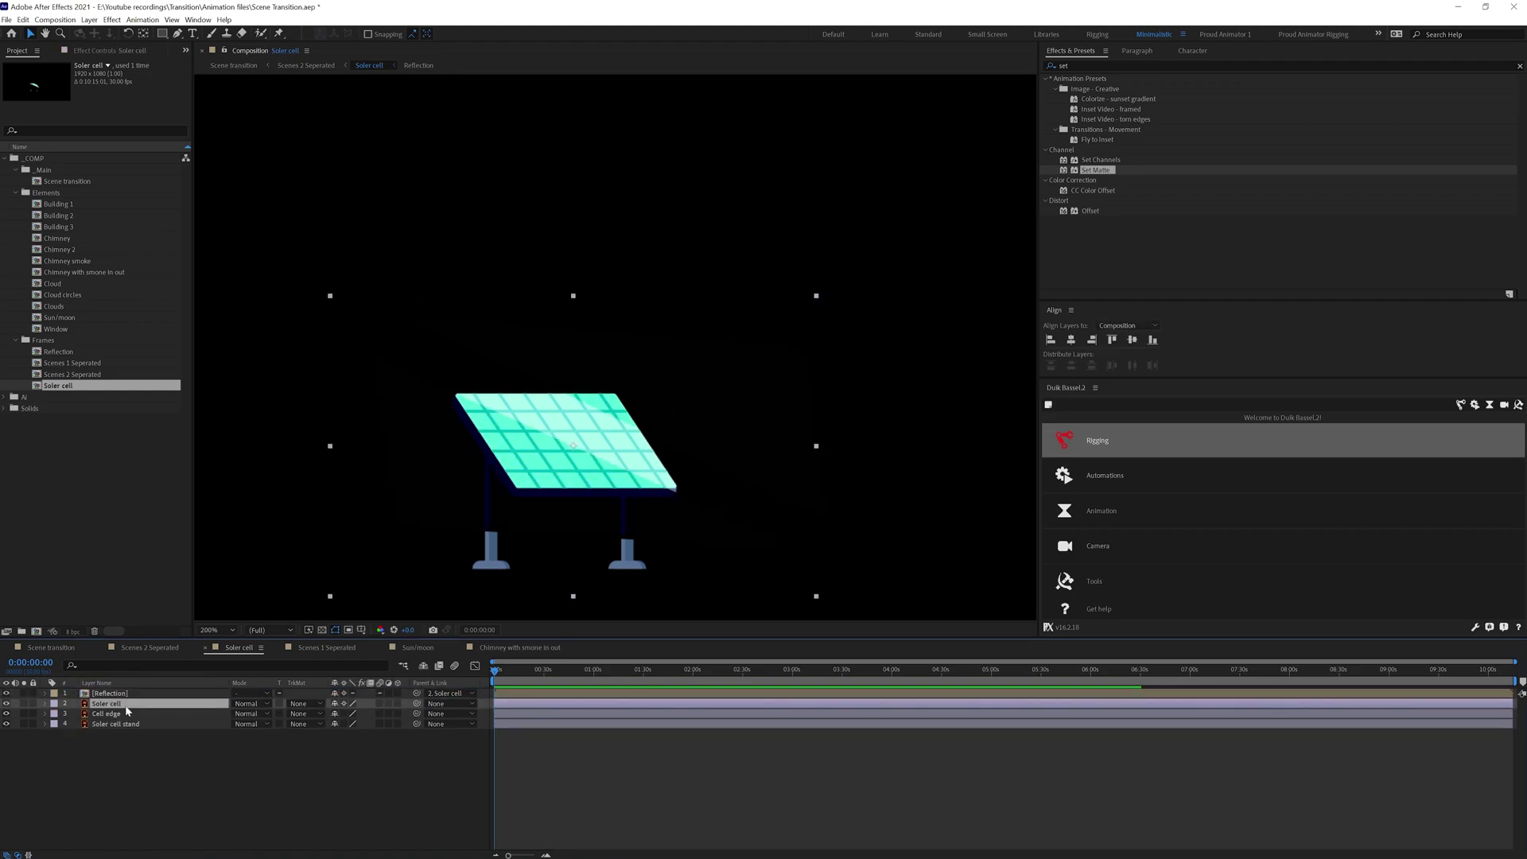
Duplicate Soler cell and give Reflection an Alpha track matte with Overlay blend mode
{"action": "key", "text": "ctrl+d"}
{"action": "left_click", "coordinate": [306, 713]}
{"action": "left_click", "coordinate": [322, 736]}
{"action": "left_click", "coordinate": [247, 713]}
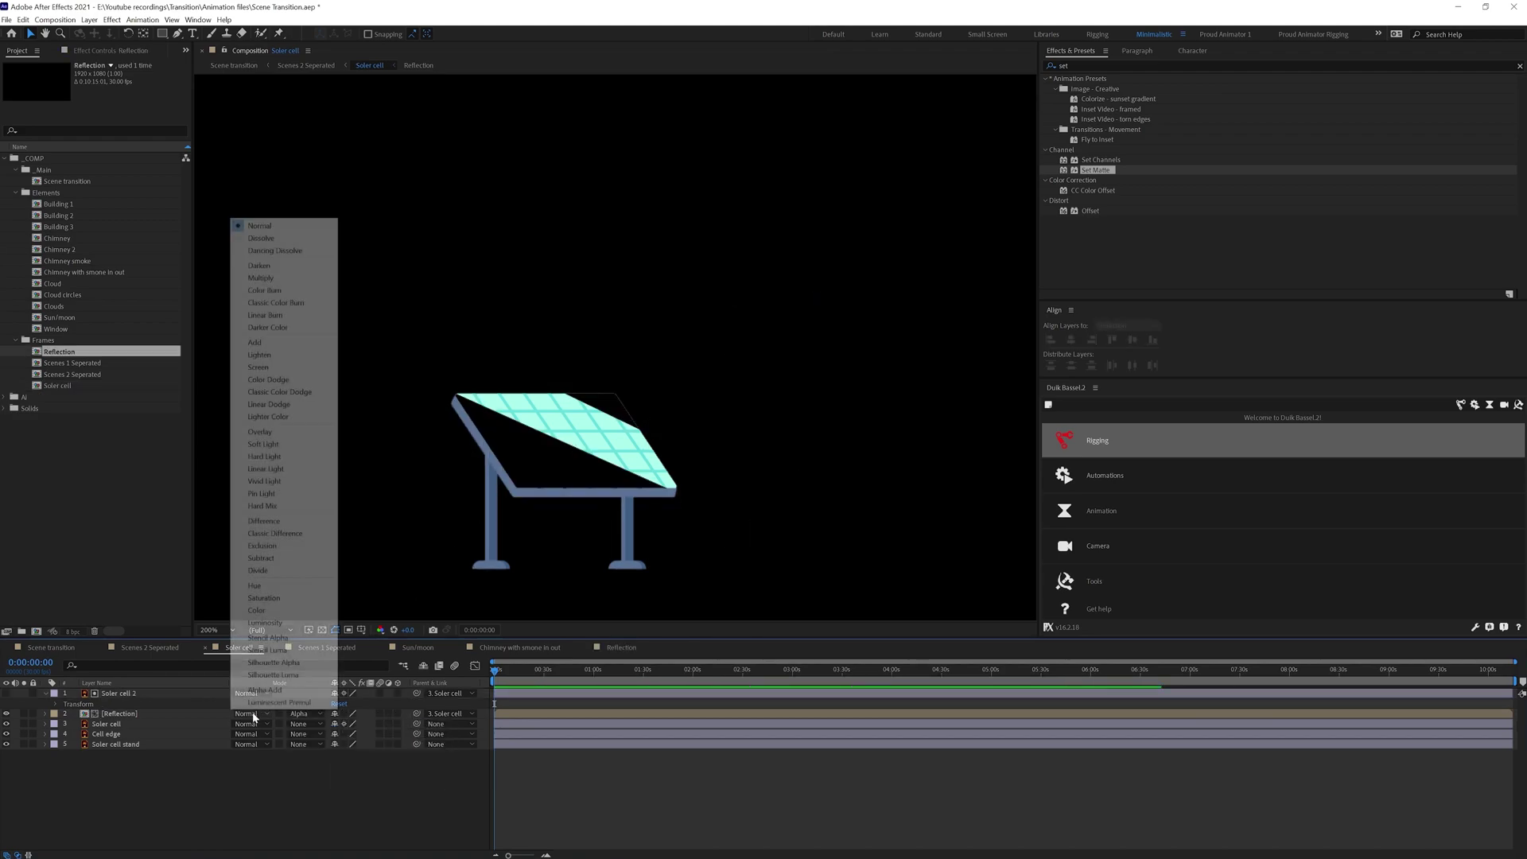
{"action": "left_click", "coordinate": [260, 432]}
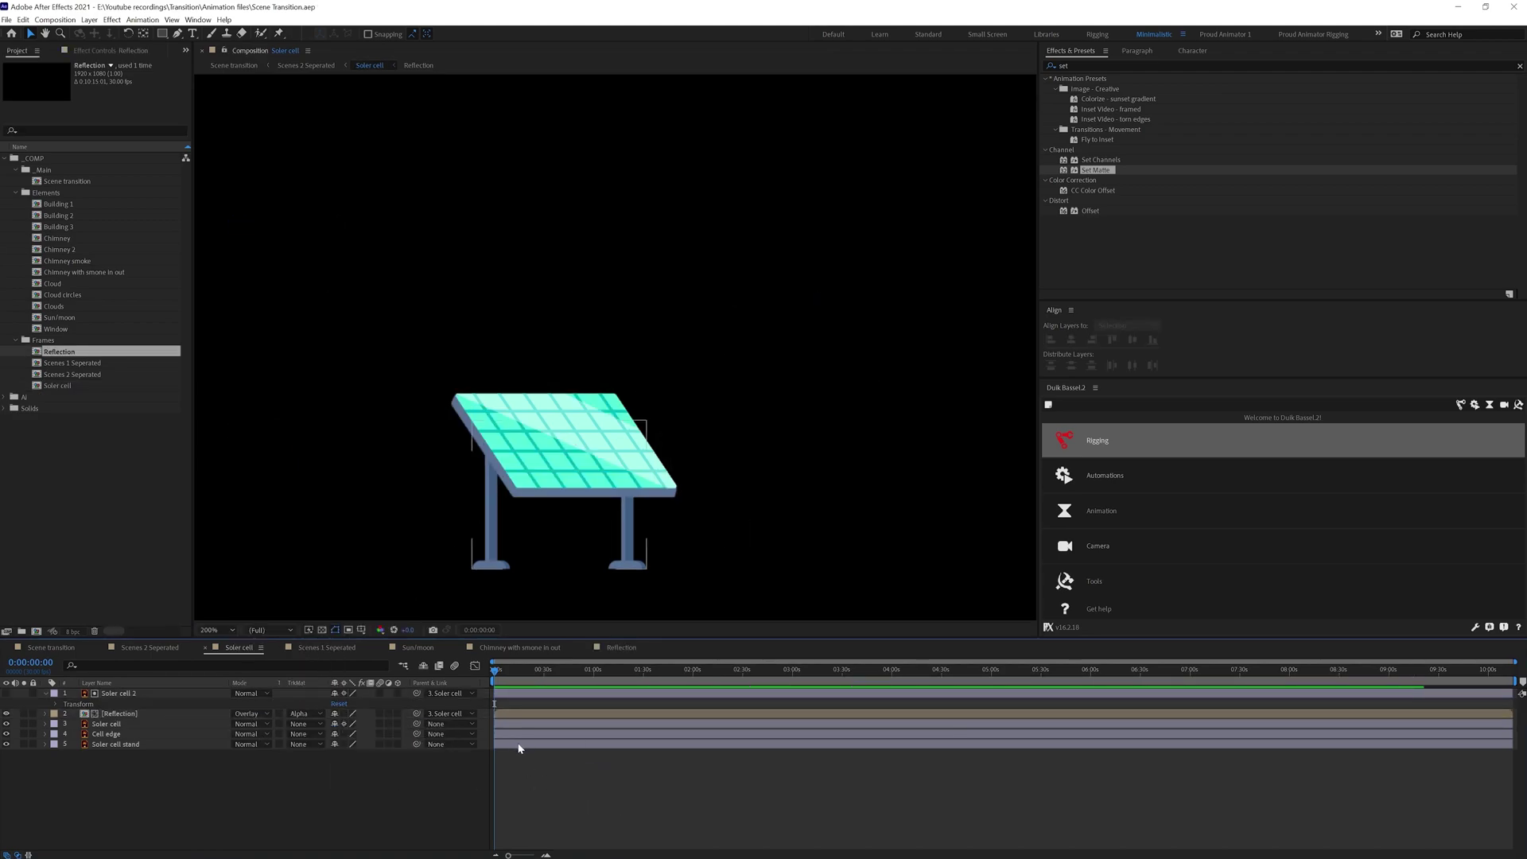
Open the Soler cell 2 comp and reveal the Layer 1 Outlines shape groups
{"action": "left_click", "coordinate": [107, 724]}
{"action": "right_click", "coordinate": [112, 693]}
{"action": "left_click", "coordinate": [159, 629]}
{"action": "left_click", "coordinate": [87, 735]}
Expand Group 3's Path 1 of the panel slab and close the unused composition tabs
{"action": "key", "text": "period"}
{"action": "key", "text": "period"}
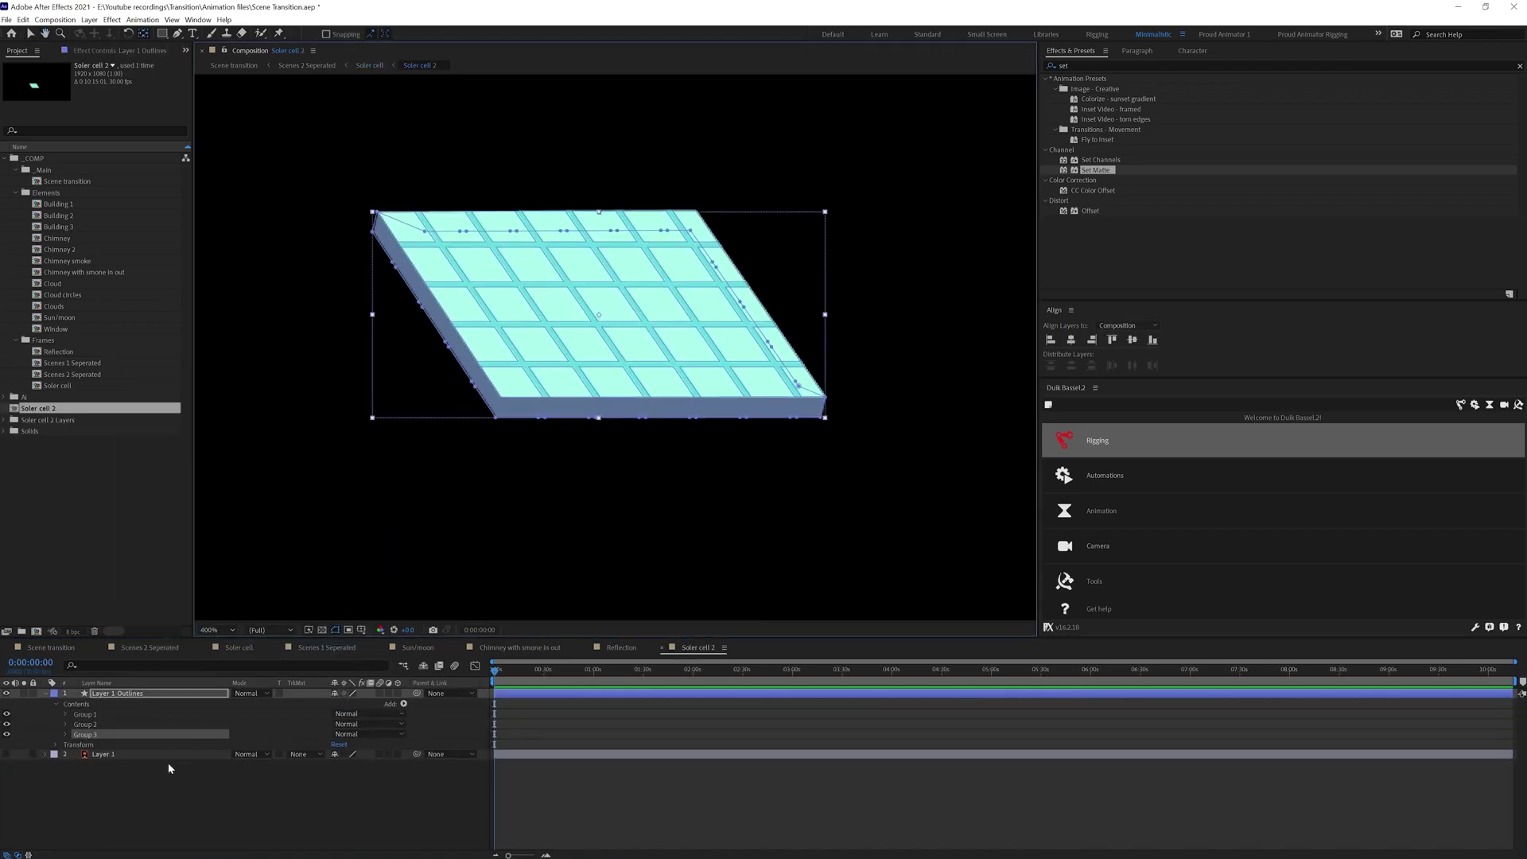
{"action": "left_click", "coordinate": [66, 734]}
{"action": "left_click", "coordinate": [76, 745]}
{"action": "left_click", "coordinate": [119, 754]}
{"action": "left_click", "coordinate": [459, 648]}
{"action": "left_click", "coordinate": [382, 647]}
{"action": "left_click", "coordinate": [277, 647]}
Keyframe the slab's path at the first frame and pull its bottom-edge points down to thicken it
{"action": "left_click", "coordinate": [15, 753]}
{"action": "key", "text": "Home"}
{"action": "scroll", "coordinate": [589, 732], "scroll_direction": "up", "scroll_amount": 3}
{"action": "key", "text": "v"}
{"action": "left_click_drag", "start_coordinate": [522, 410], "coordinate": [852, 475]}
{"action": "left_click_drag", "start_coordinate": [612, 415], "coordinate": [613, 439]}
{"action": "key", "text": "period"}
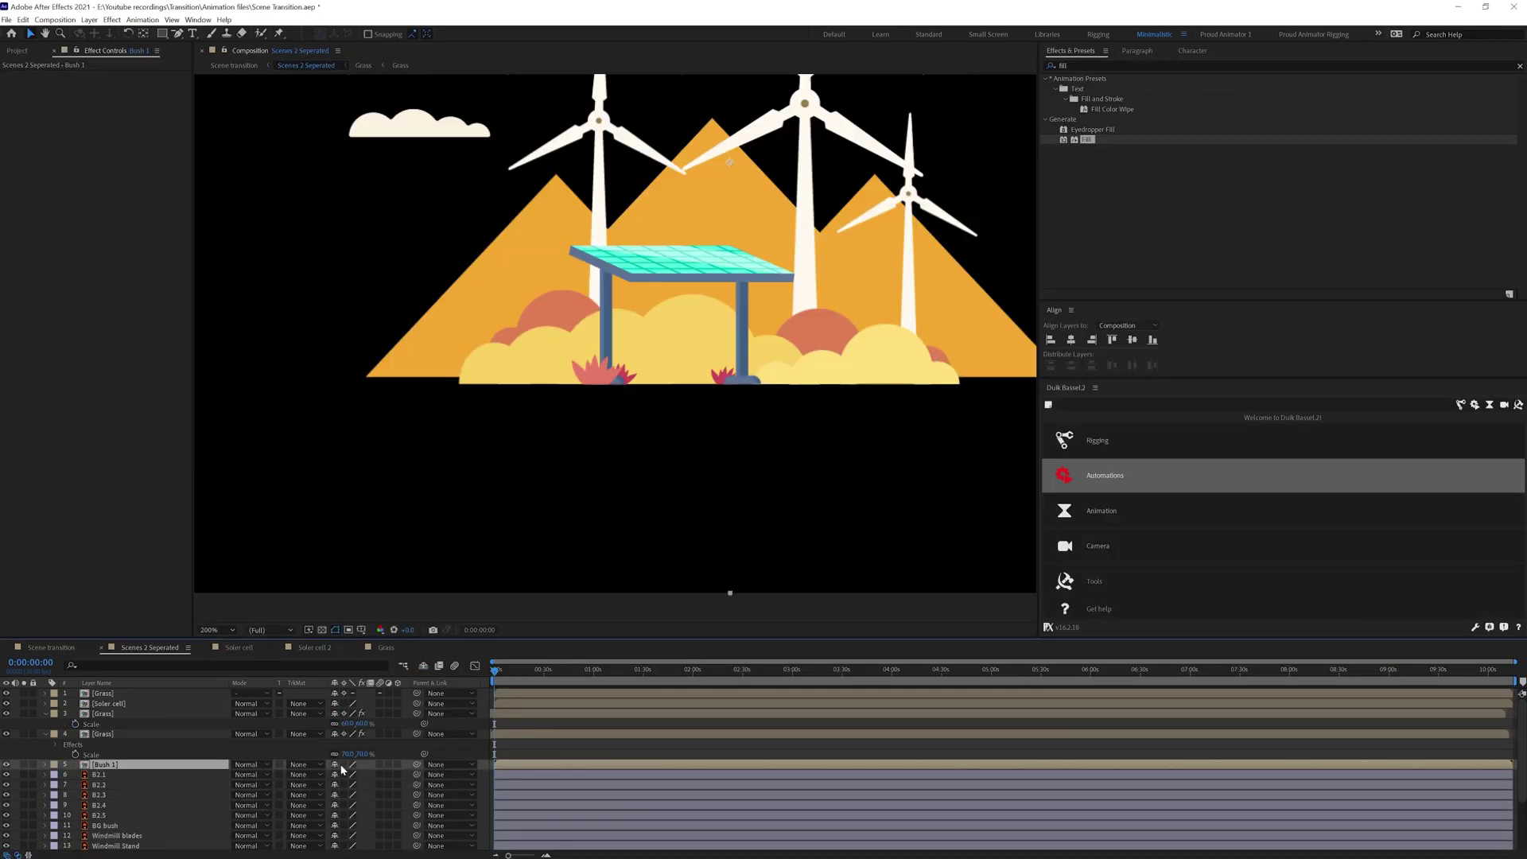
Add the expression loopIn()+loopOut()-value to the blade Rotation and preview the spin
{"action": "double_click", "coordinate": [117, 697]}
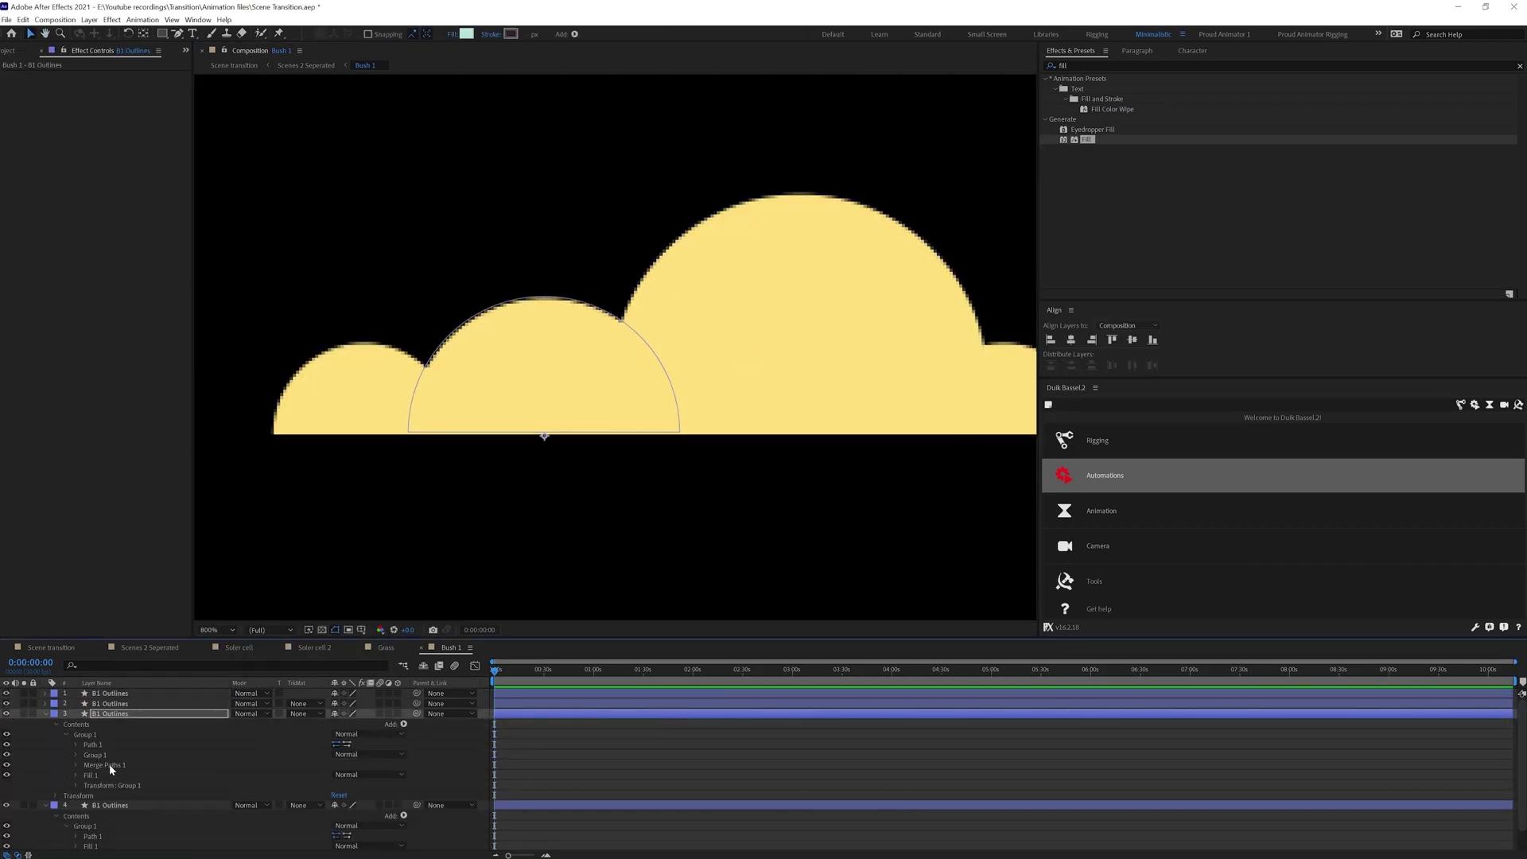
{"action": "left_click", "coordinate": [108, 744]}
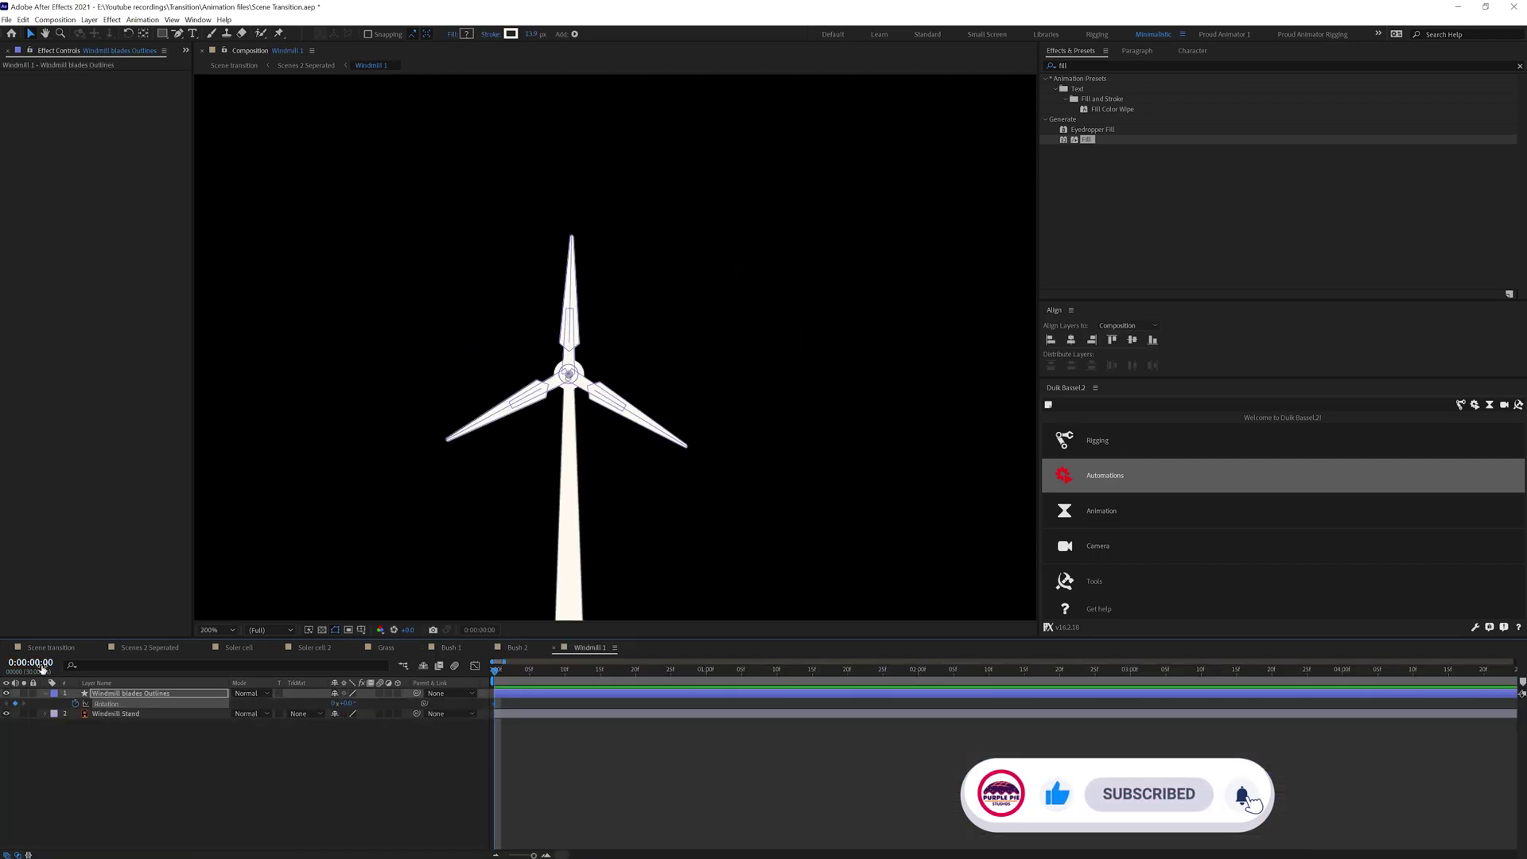
{"action": "left_click", "coordinate": [75, 704], "text": "alt"}
{"action": "type", "text": "loopIn()+loopOut()-value;"}
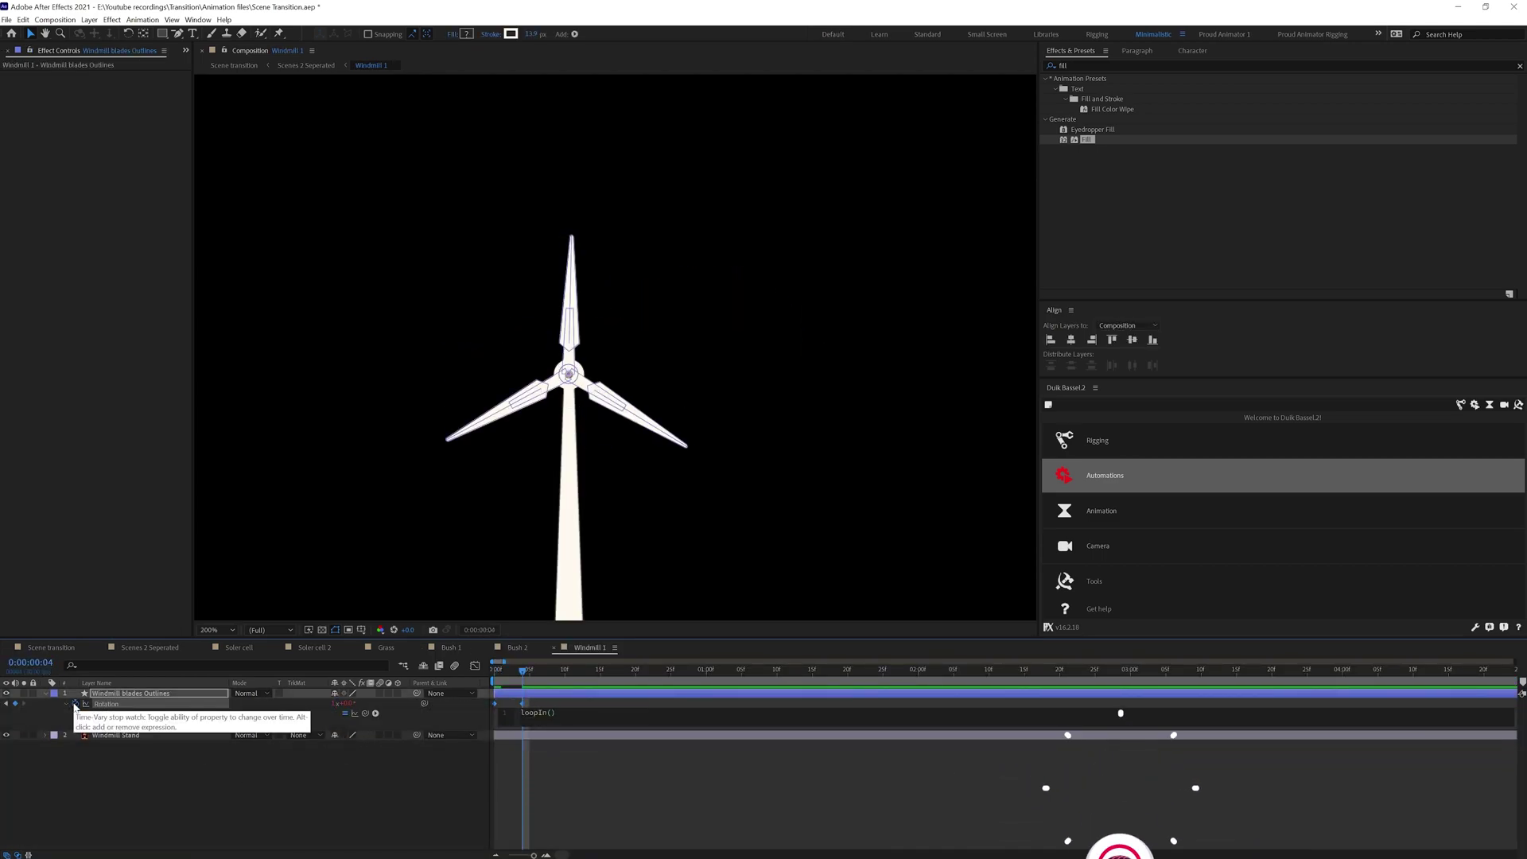
{"action": "left_click", "coordinate": [608, 770]}
{"action": "key", "text": "space"}
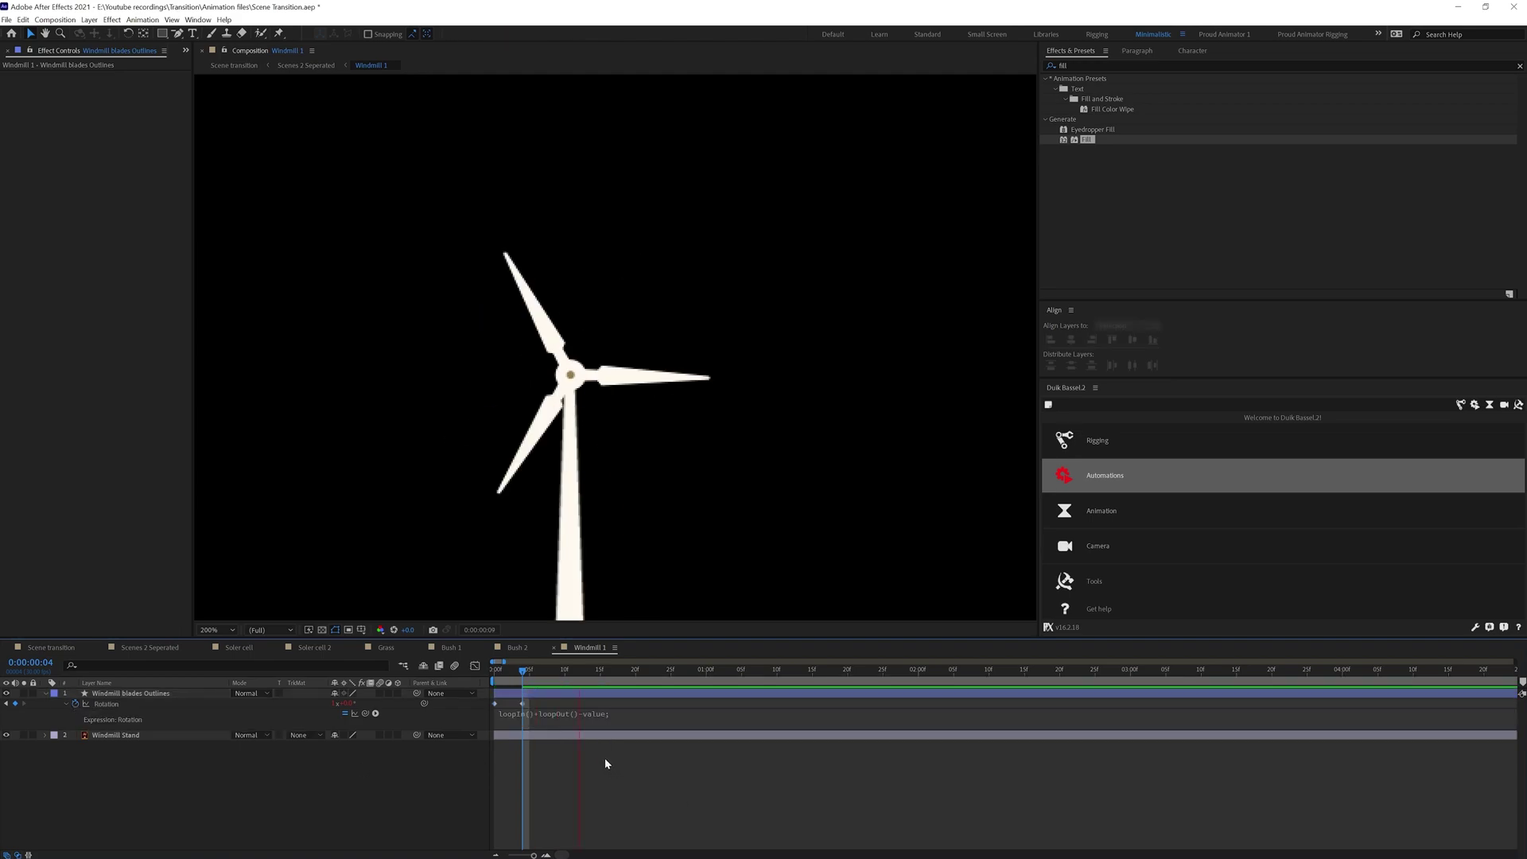
{"action": "key", "text": "space"}
Time-reverse the rotation keyframes, drag the last one later, and preview the blades
{"action": "left_click", "coordinate": [493, 704]}
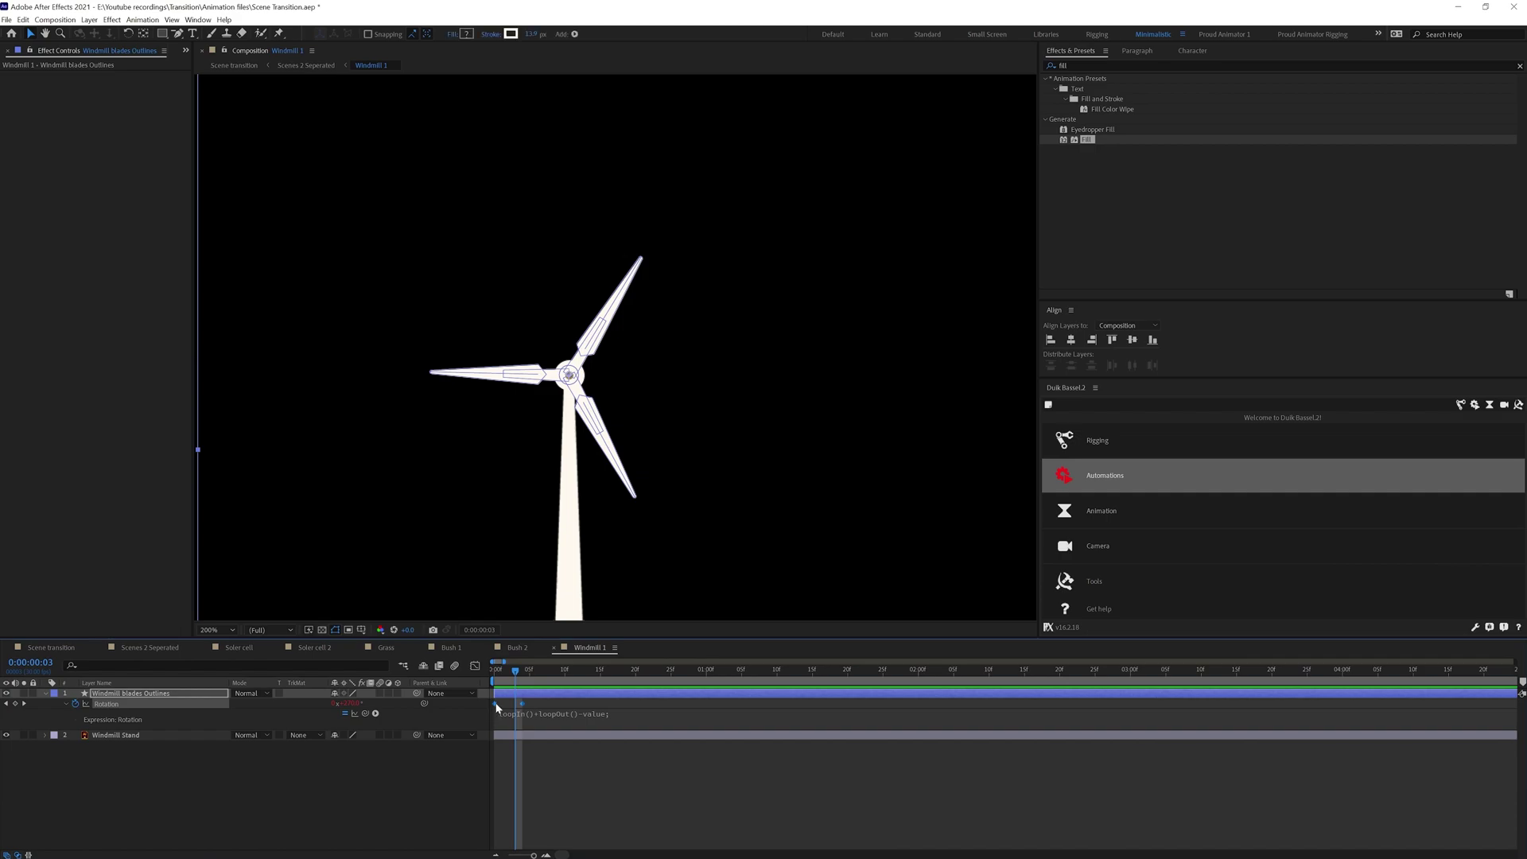
{"action": "right_click", "coordinate": [494, 705]}
{"action": "mouse_move", "coordinate": [604, 844]}
{"action": "left_click", "coordinate": [676, 840]}
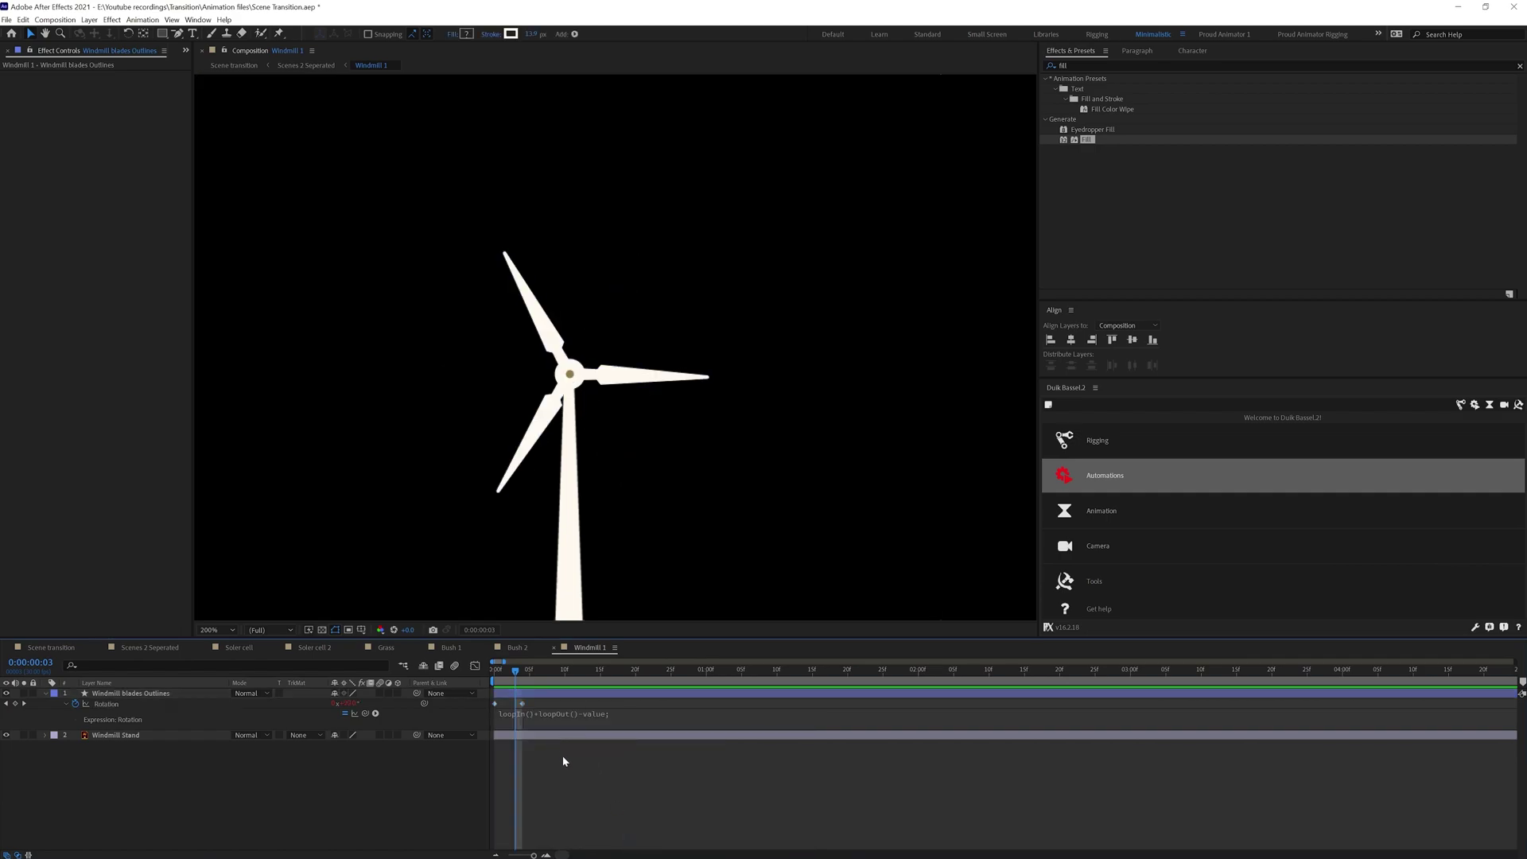
{"action": "left_click", "coordinate": [521, 704]}
{"action": "left_click_drag", "start_coordinate": [522, 704], "coordinate": [783, 704]}
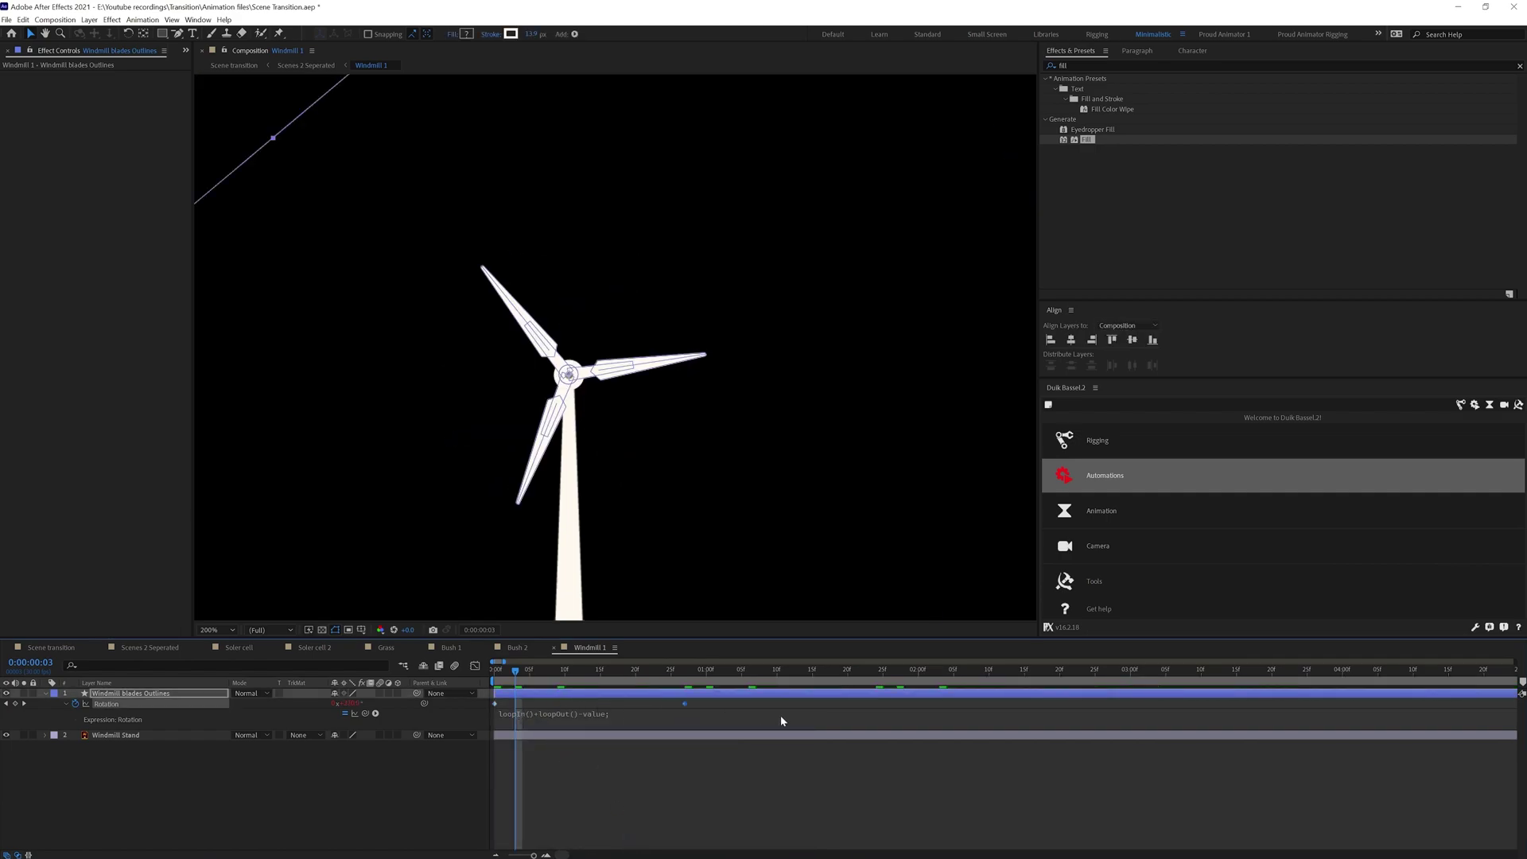
{"action": "key", "text": "Page_Up"}
{"action": "key", "text": "space"}
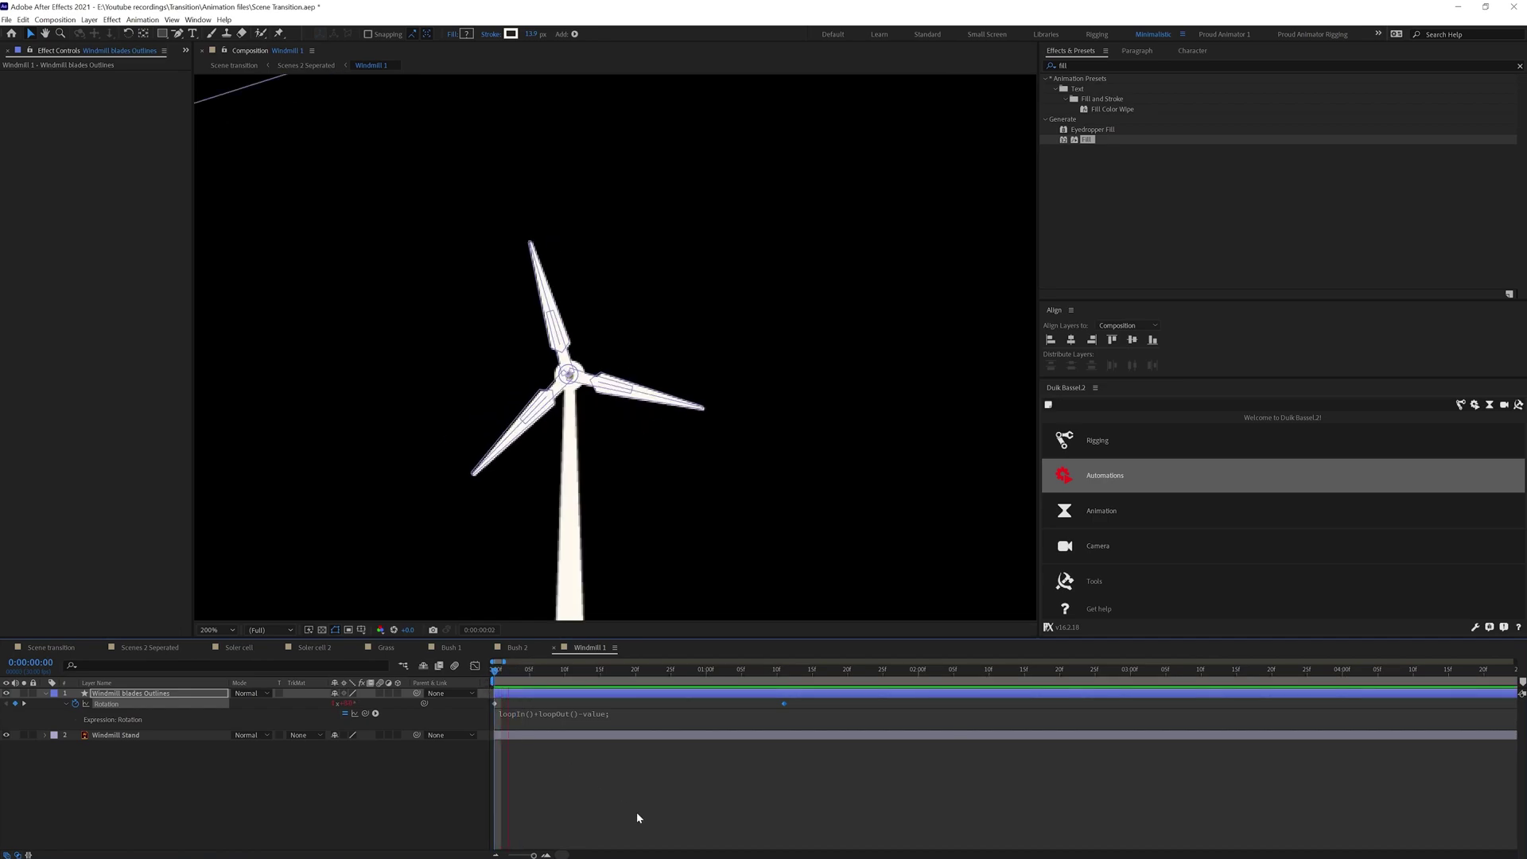
{"action": "left_click", "coordinate": [631, 791]}
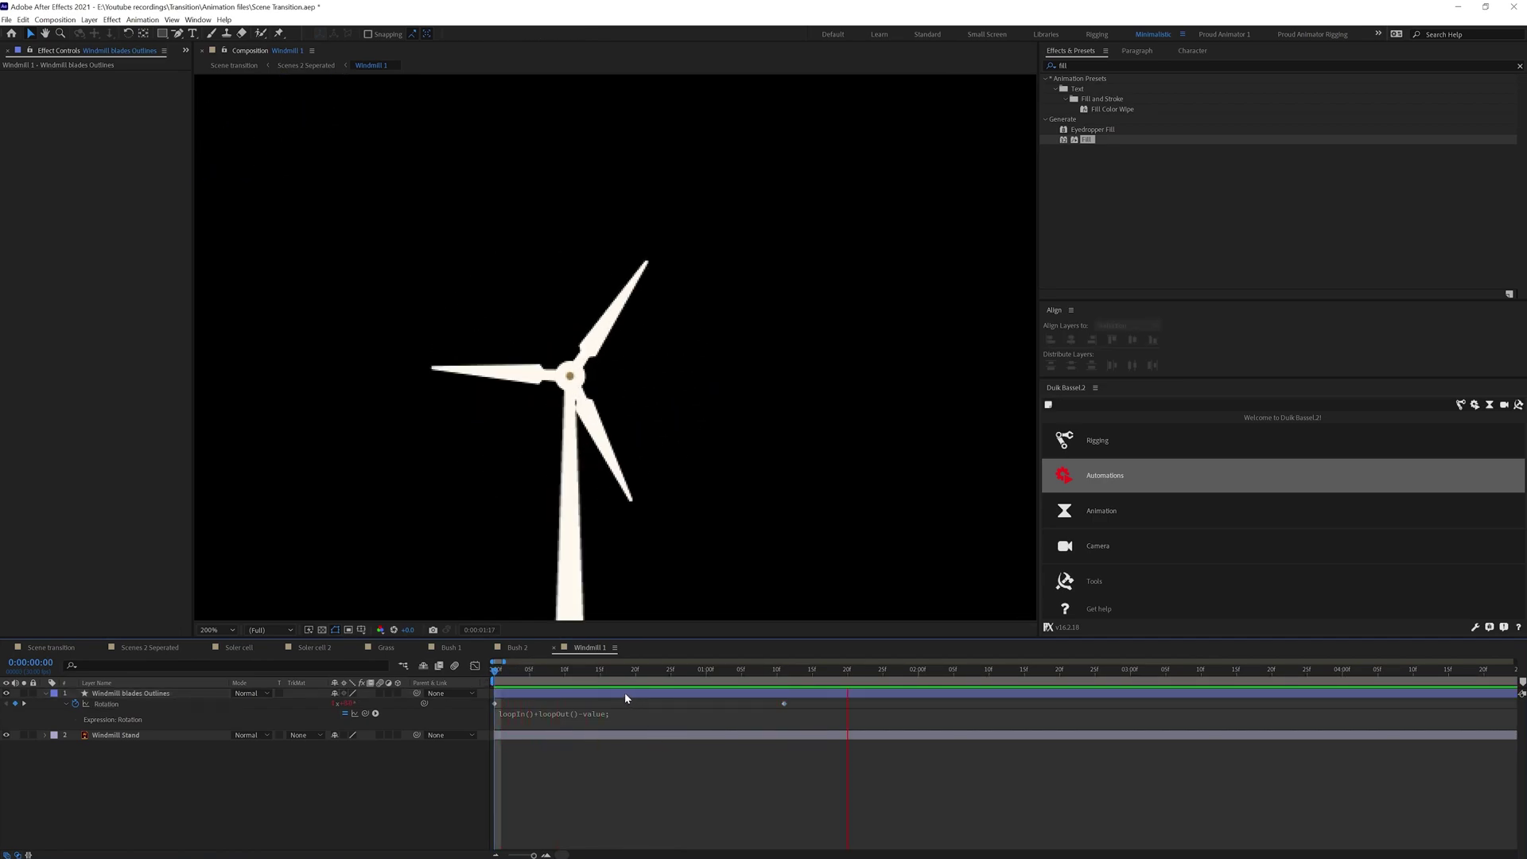
{"action": "left_click", "coordinate": [789, 708]}
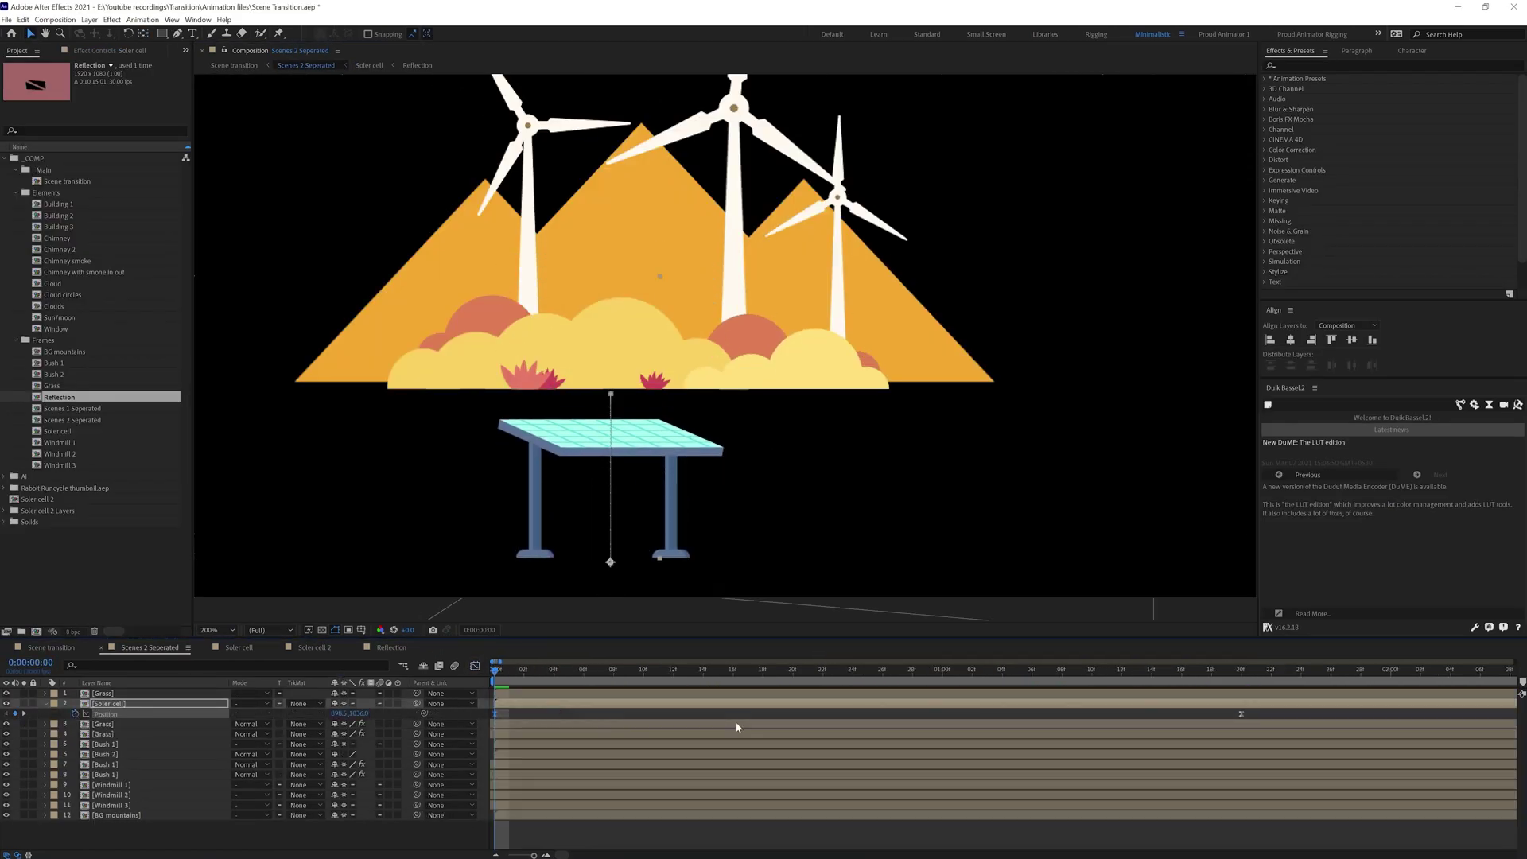
Show Position for the Bush through BG mountains layers and keyframe the bushes' position
{"action": "key", "text": "F2"}
{"action": "key", "text": ";"}
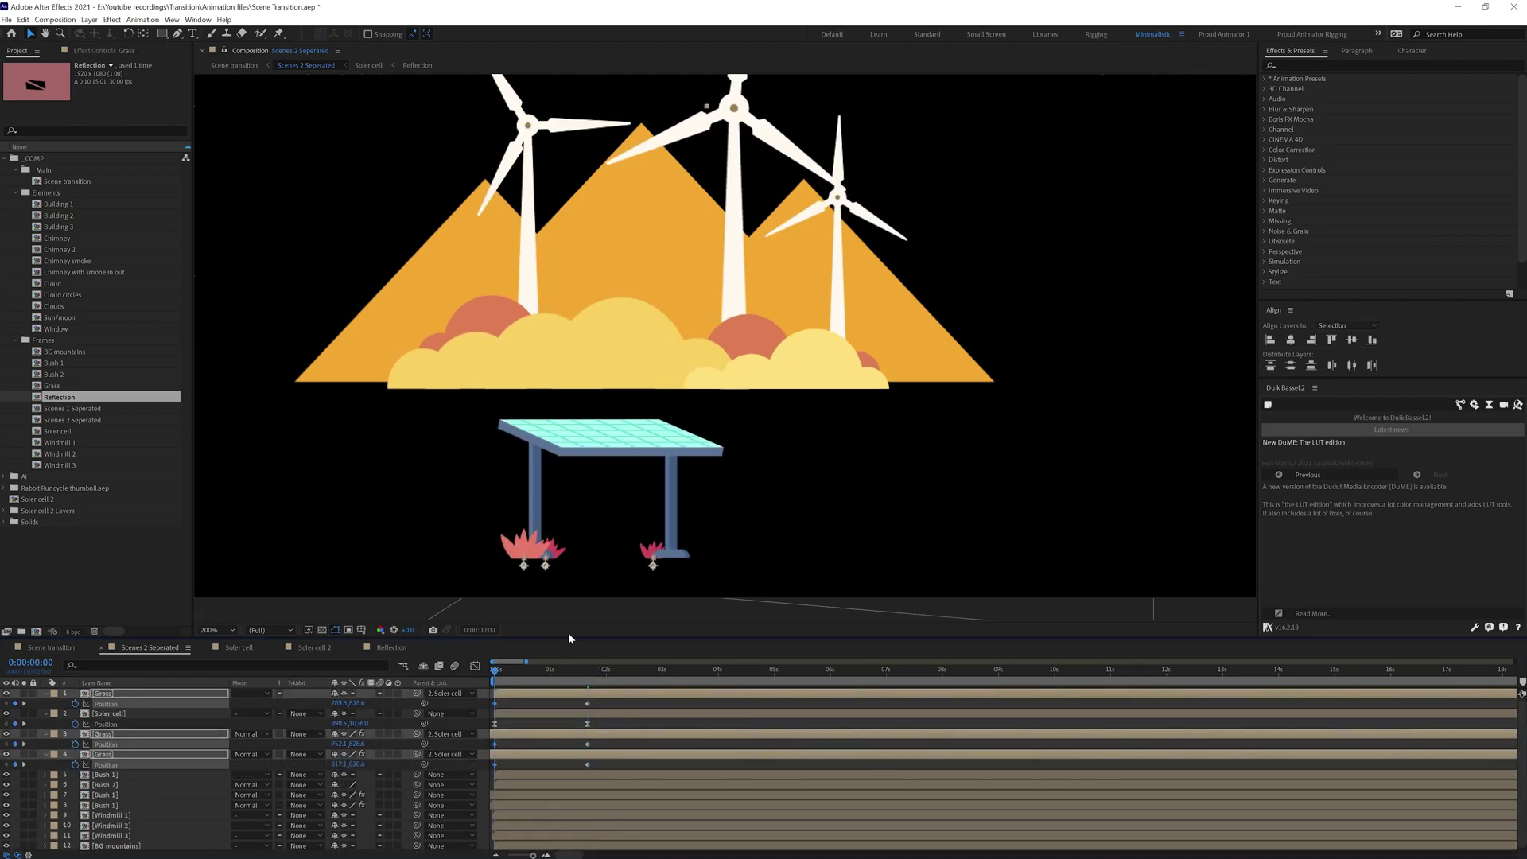
{"action": "left_click", "coordinate": [104, 774]}
{"action": "left_click", "coordinate": [112, 845], "text": "shift"}
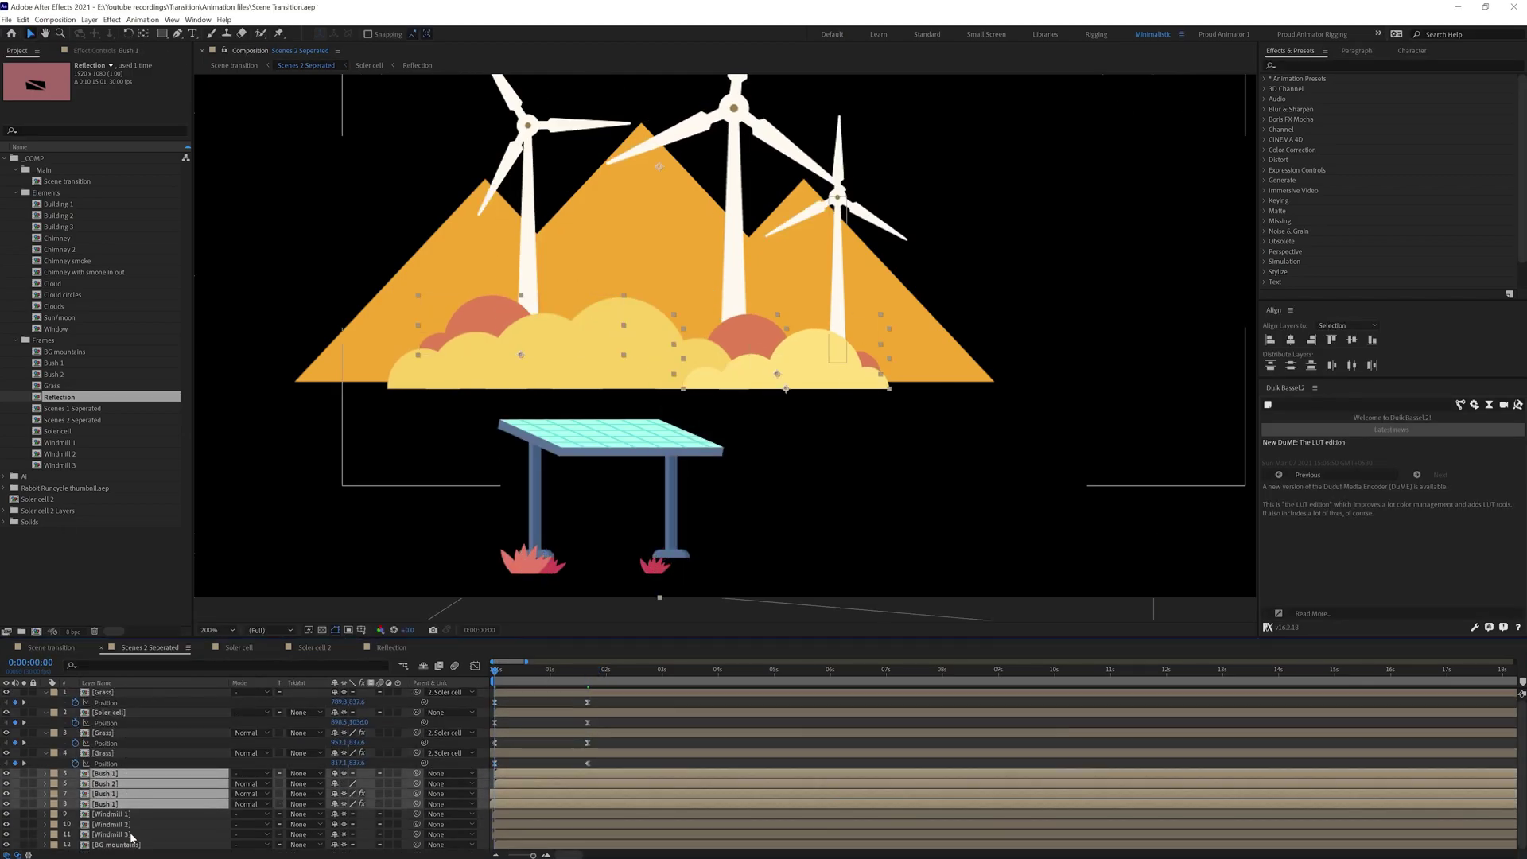
{"action": "key", "text": "ctrl+r"}
{"action": "key", "text": "p"}
{"action": "left_click_drag", "start_coordinate": [599, 723], "coordinate": [475, 689]}
{"action": "left_click", "coordinate": [104, 775]}
{"action": "left_click", "coordinate": [103, 835], "text": "shift"}
{"action": "key", "text": "k"}
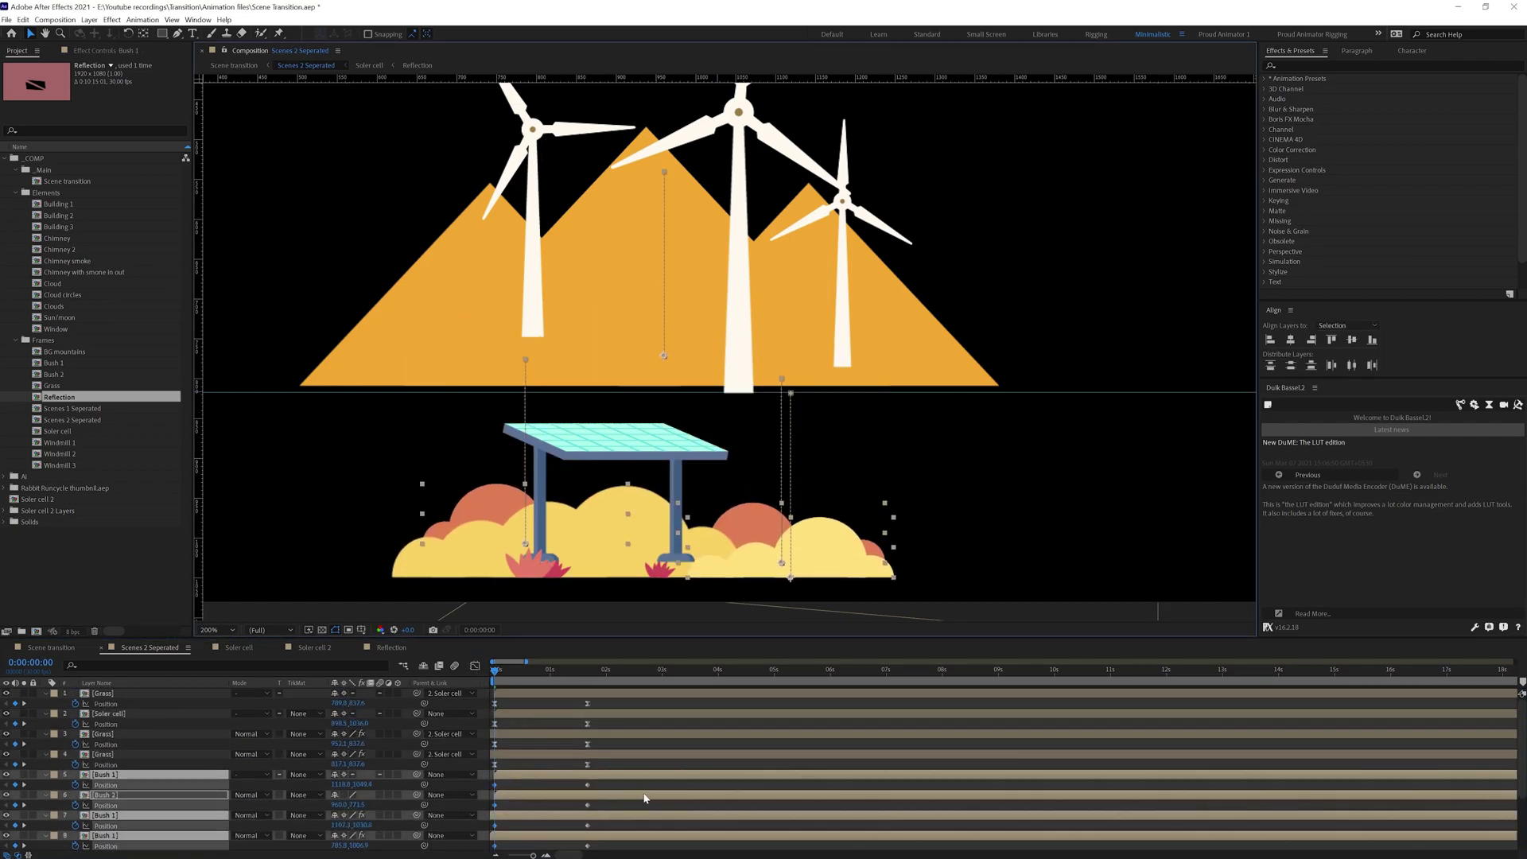
Paste the position keyframes onto the windmill layers and time-reverse them
{"action": "scroll", "coordinate": [403, 804], "scroll_direction": "down", "scroll_amount": 1}
{"action": "scroll", "coordinate": [403, 804], "scroll_direction": "down", "scroll_amount": 1}
{"action": "key", "text": "Home"}
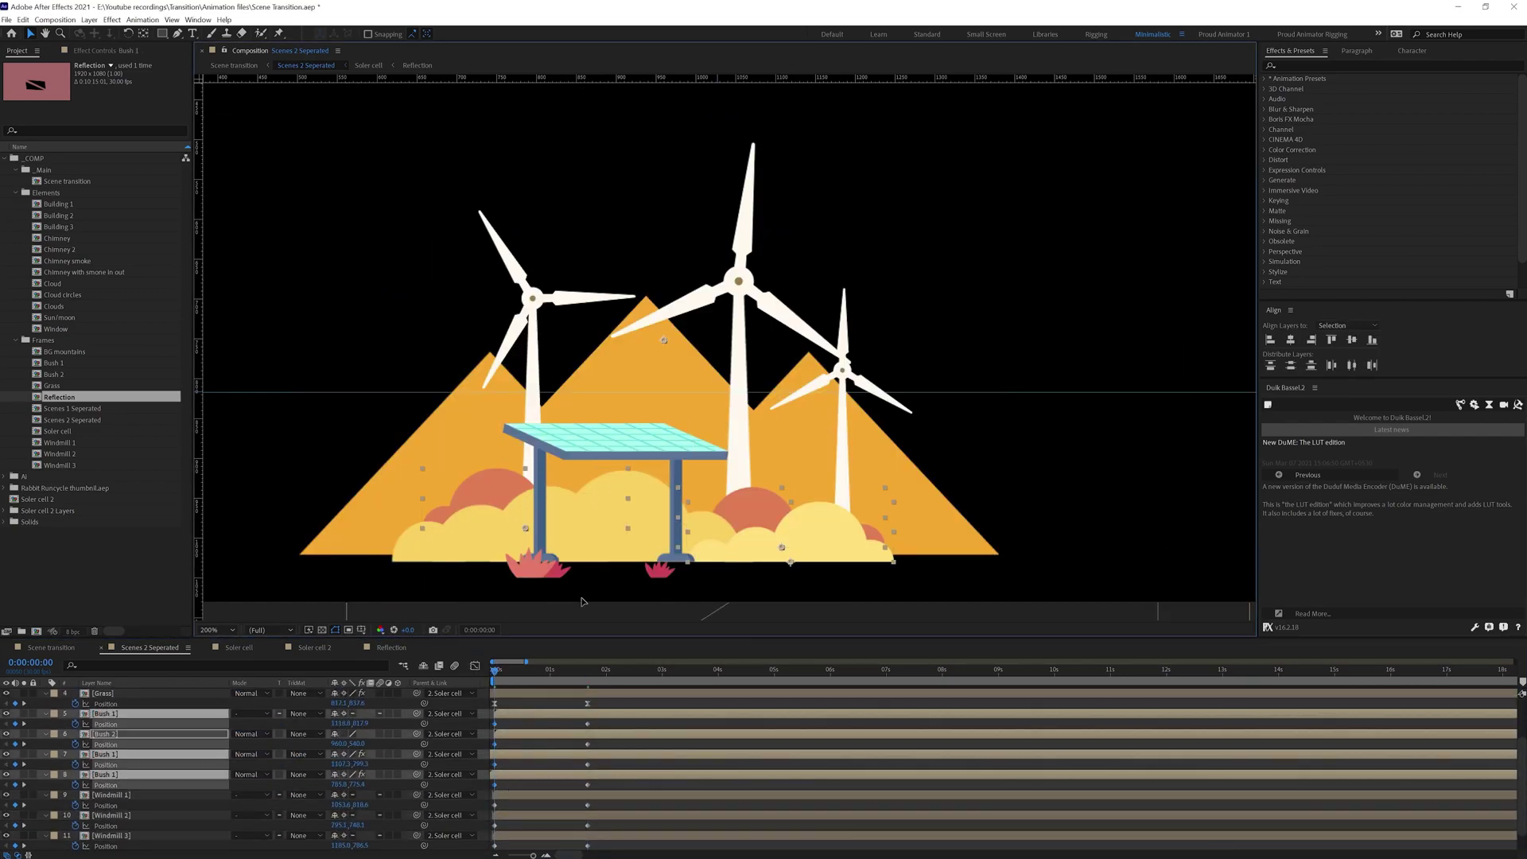
{"action": "key", "text": "comma"}
{"action": "key", "text": "comma"}
{"action": "left_click", "coordinate": [126, 732]}
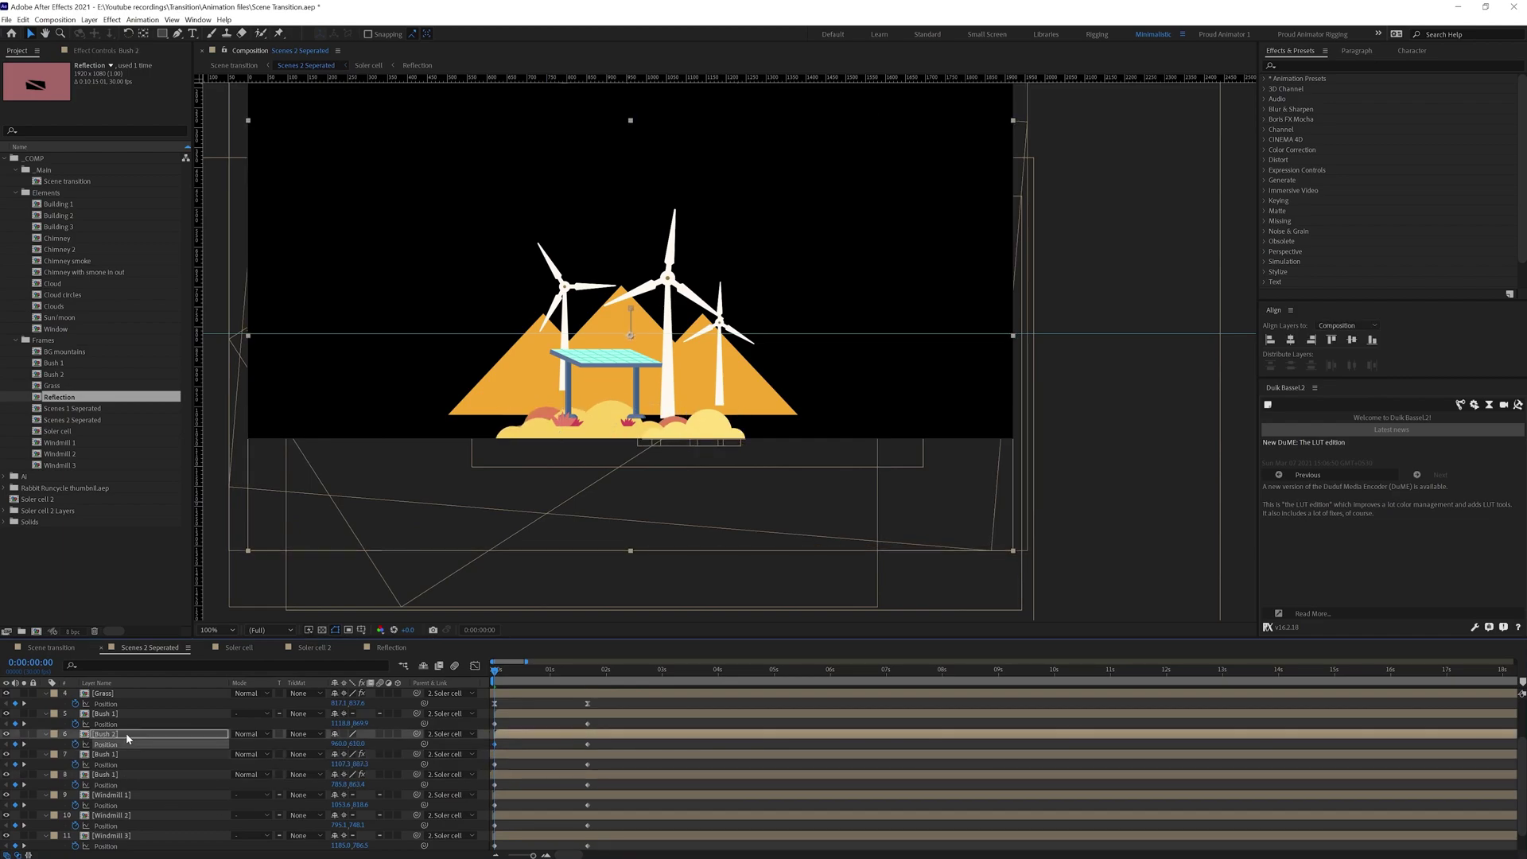
{"action": "scroll", "coordinate": [127, 768], "scroll_direction": "down", "scroll_amount": 1}
{"action": "left_click", "coordinate": [143, 791]}
{"action": "left_click", "coordinate": [143, 812], "text": "shift"}
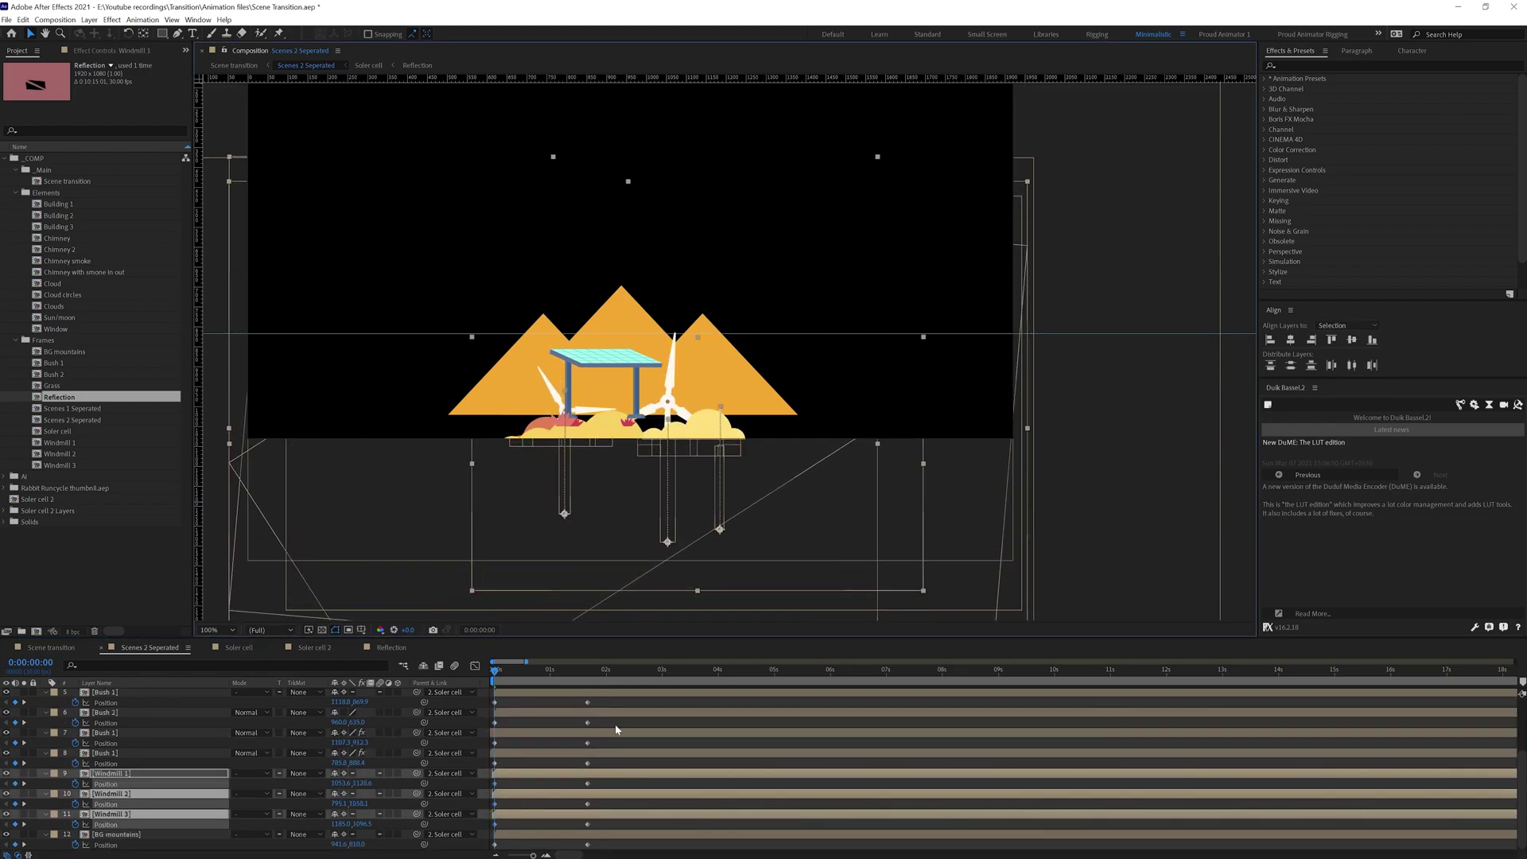
{"action": "left_click", "coordinate": [546, 834]}
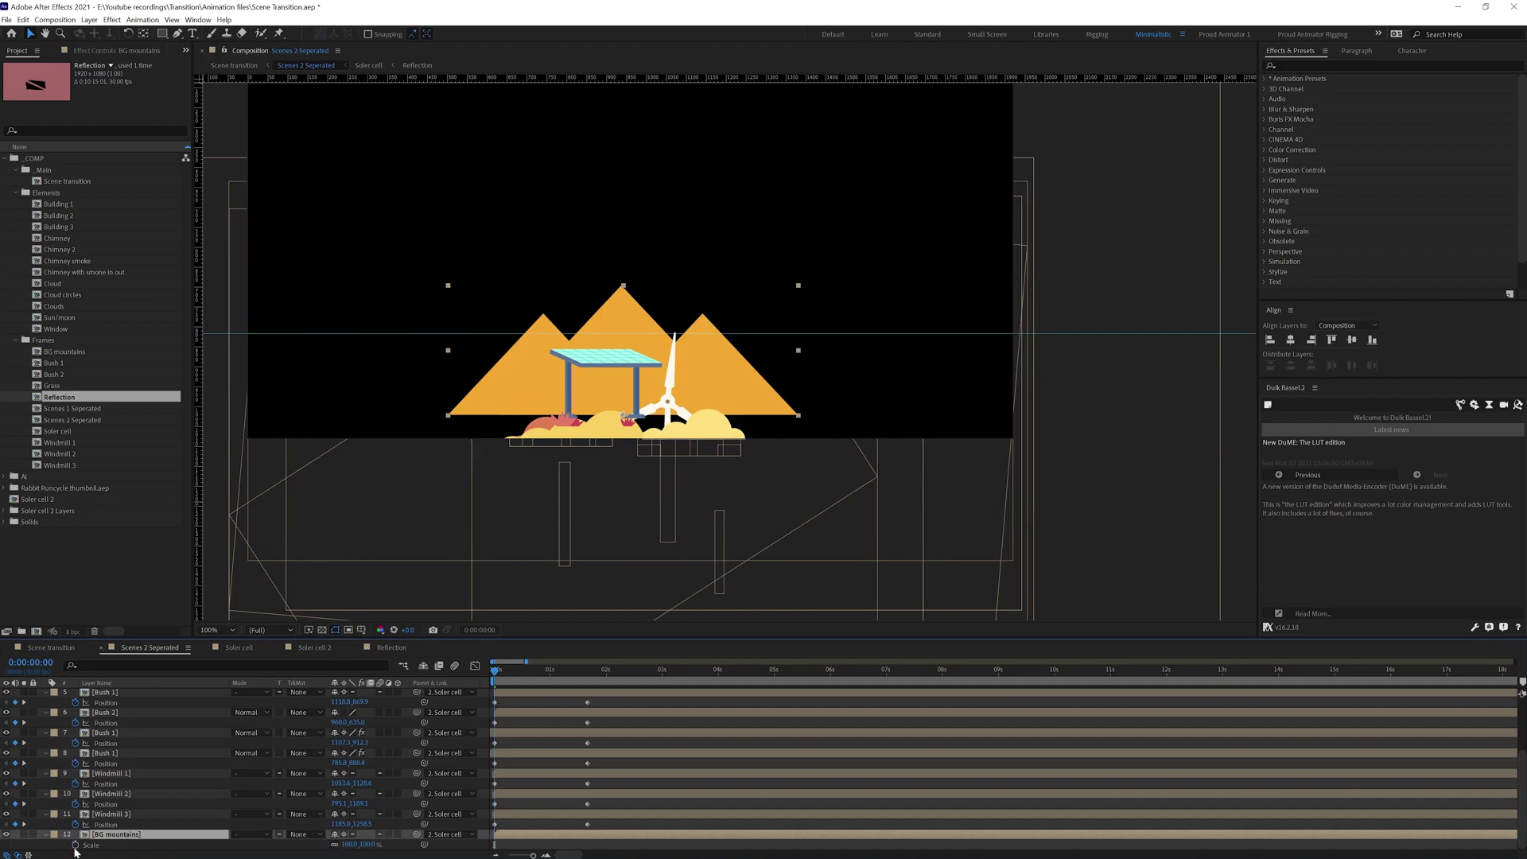
{"action": "key", "text": "ctrl+v"}
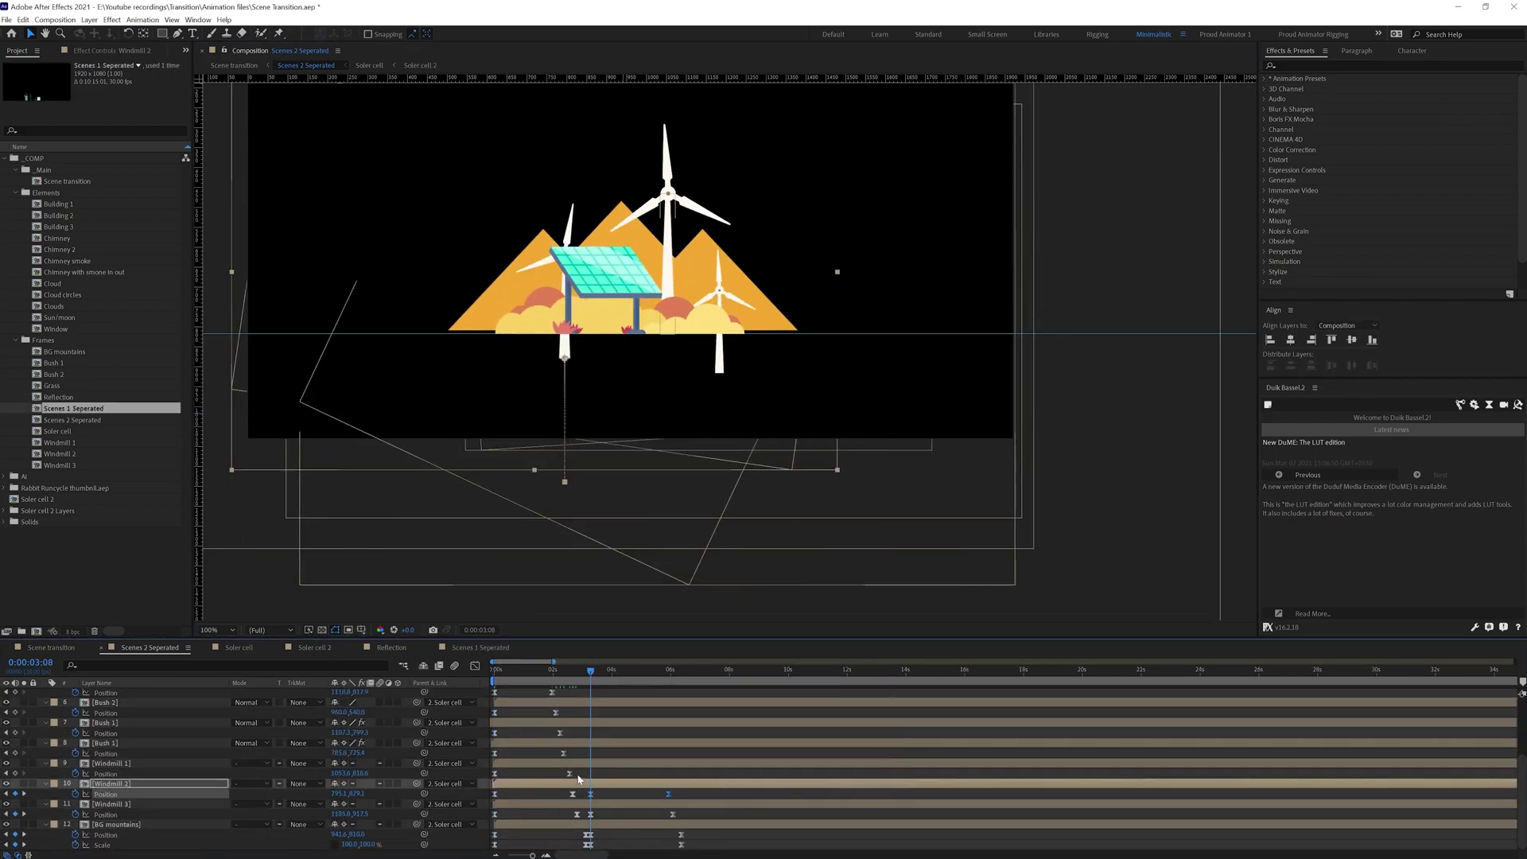
{"action": "right_click", "coordinate": [590, 773]}
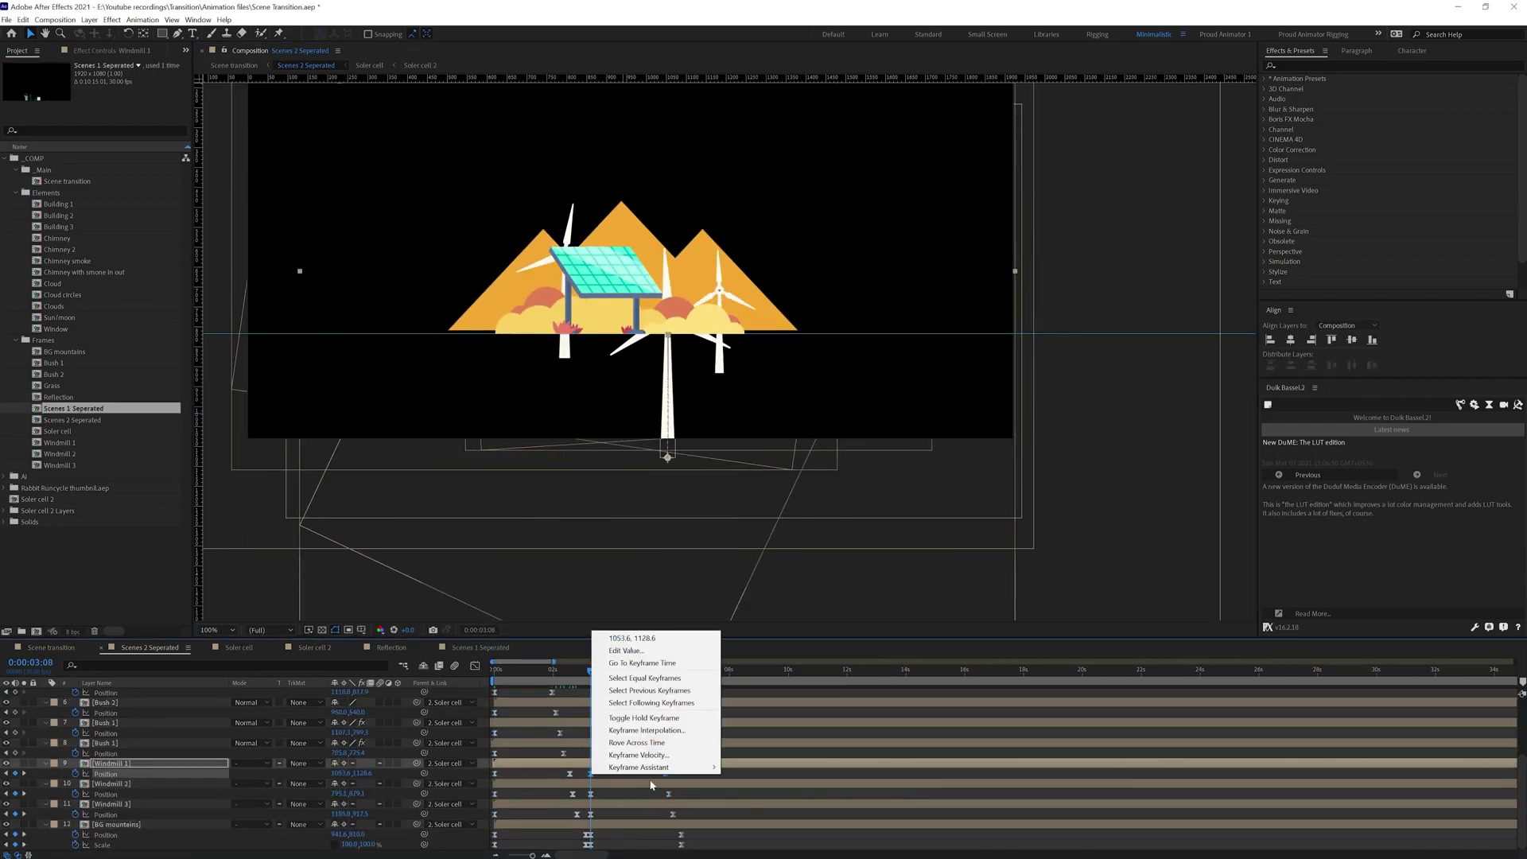
{"action": "left_click", "coordinate": [796, 765]}
Paste and time-reverse the position keyframes on Bush 1 and two Grass layers
{"action": "left_click", "coordinate": [106, 722]}
{"action": "key", "text": "ctrl+v"}
{"action": "right_click", "coordinate": [590, 733]}
{"action": "left_click", "coordinate": [763, 835]}
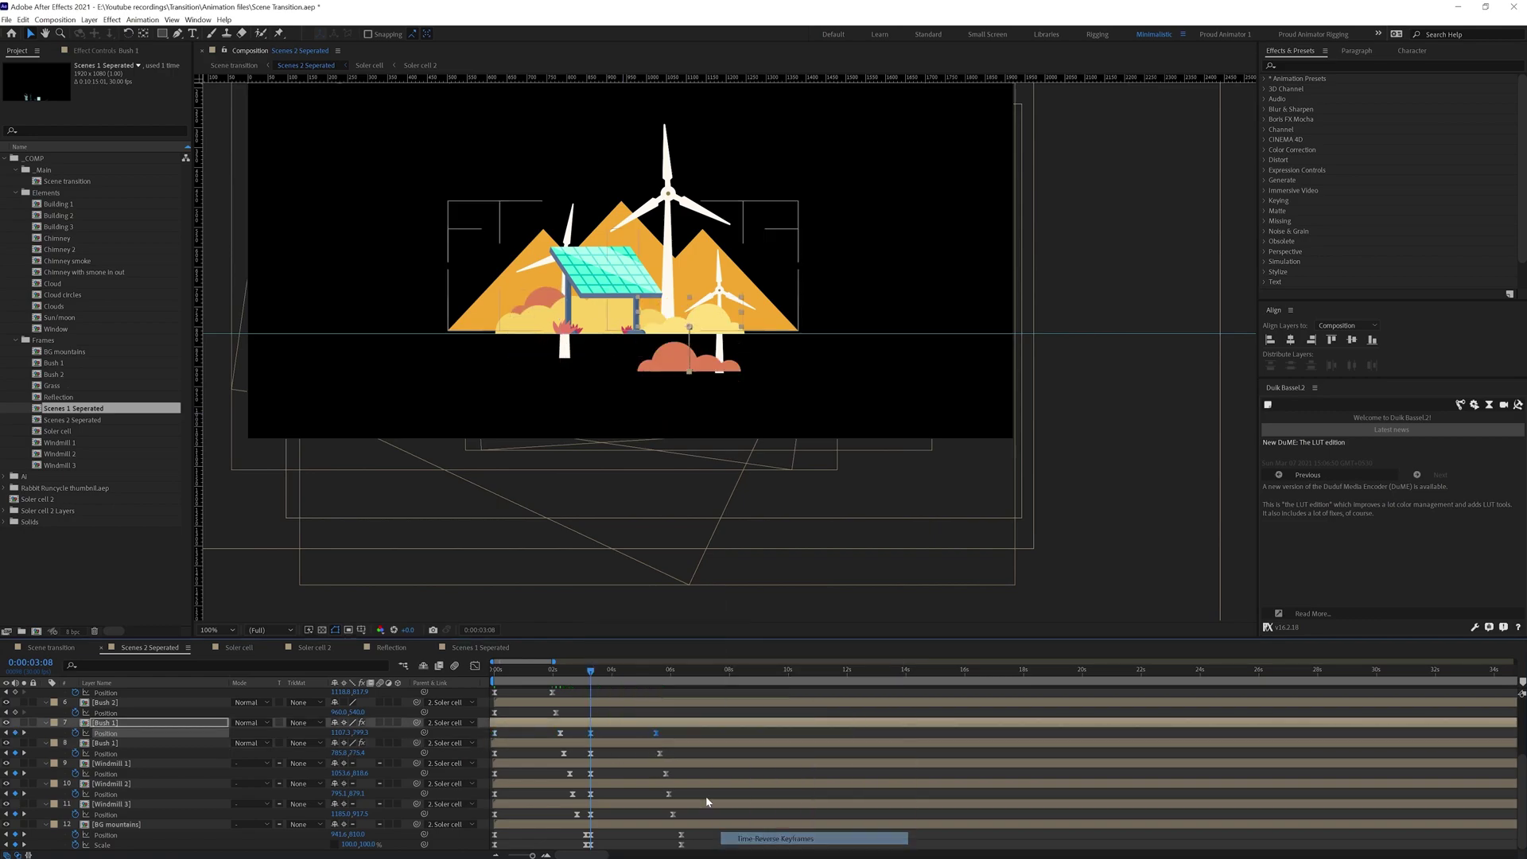
{"action": "scroll", "coordinate": [763, 835], "scroll_direction": "up", "scroll_amount": 3}
{"action": "right_click", "coordinate": [589, 790]}
{"action": "left_click", "coordinate": [764, 783]}
{"action": "key", "text": "ctrl+v"}
{"action": "right_click", "coordinate": [590, 764]}
{"action": "left_click", "coordinate": [795, 795]}
{"action": "left_click", "coordinate": [105, 744]}
{"action": "key", "text": "ctrl+v"}
{"action": "right_click", "coordinate": [590, 744]}
{"action": "left_click", "coordinate": [795, 795]}
Paste and time-reverse position keyframes on Soler cell and the last Grass layer, then preview
{"action": "left_click", "coordinate": [106, 723]}
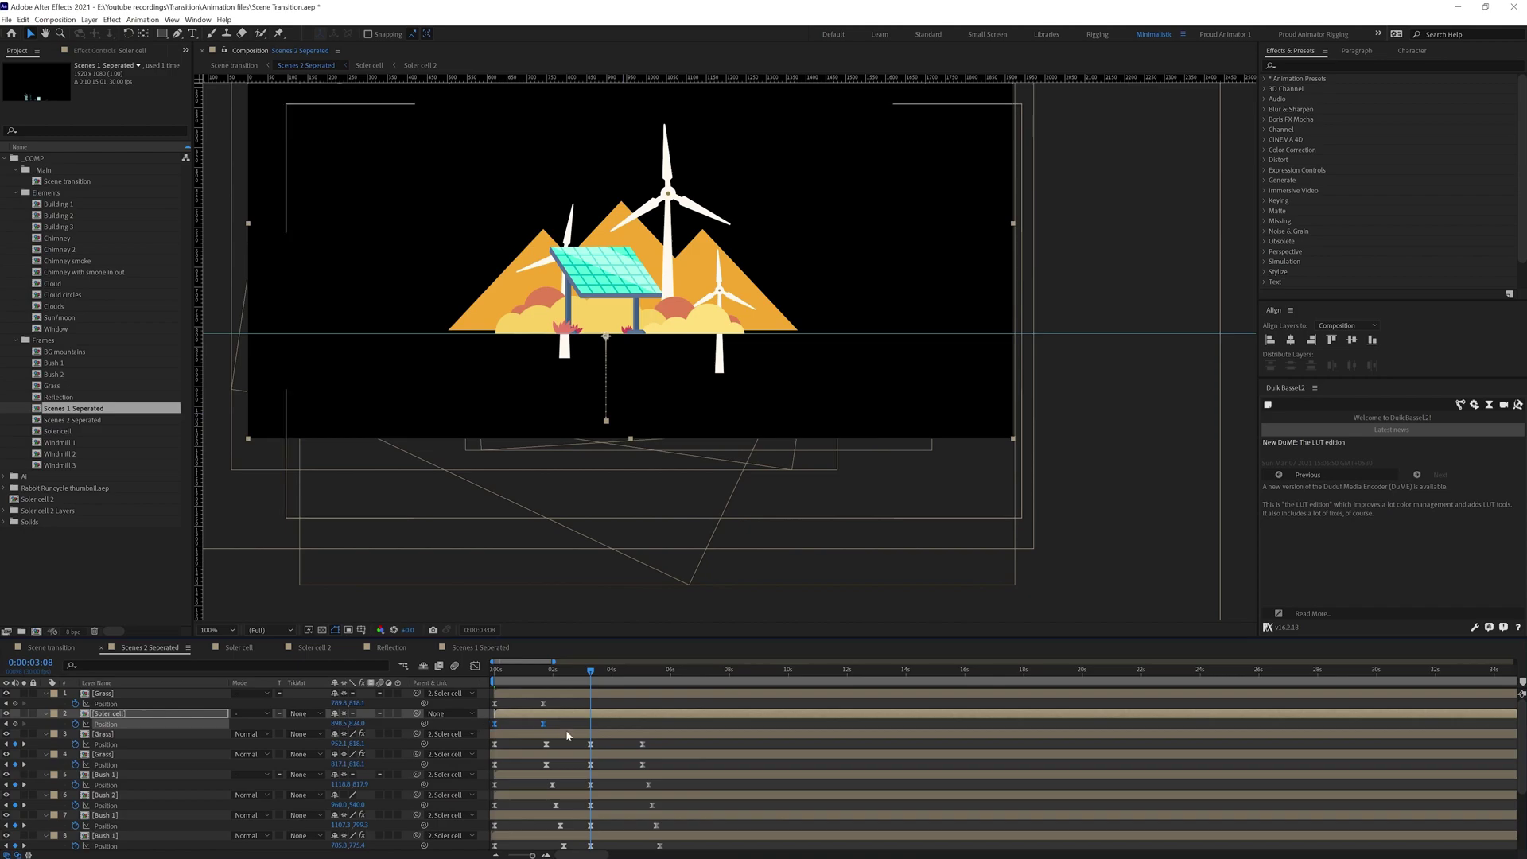
{"action": "key", "text": "ctrl+v"}
{"action": "right_click", "coordinate": [590, 724]}
{"action": "left_click", "coordinate": [796, 700]}
{"action": "left_click", "coordinate": [105, 704]}
{"action": "key", "text": "ctrl+v"}
{"action": "right_click", "coordinate": [590, 705]}
{"action": "left_click", "coordinate": [796, 795]}
{"action": "key", "text": "space"}
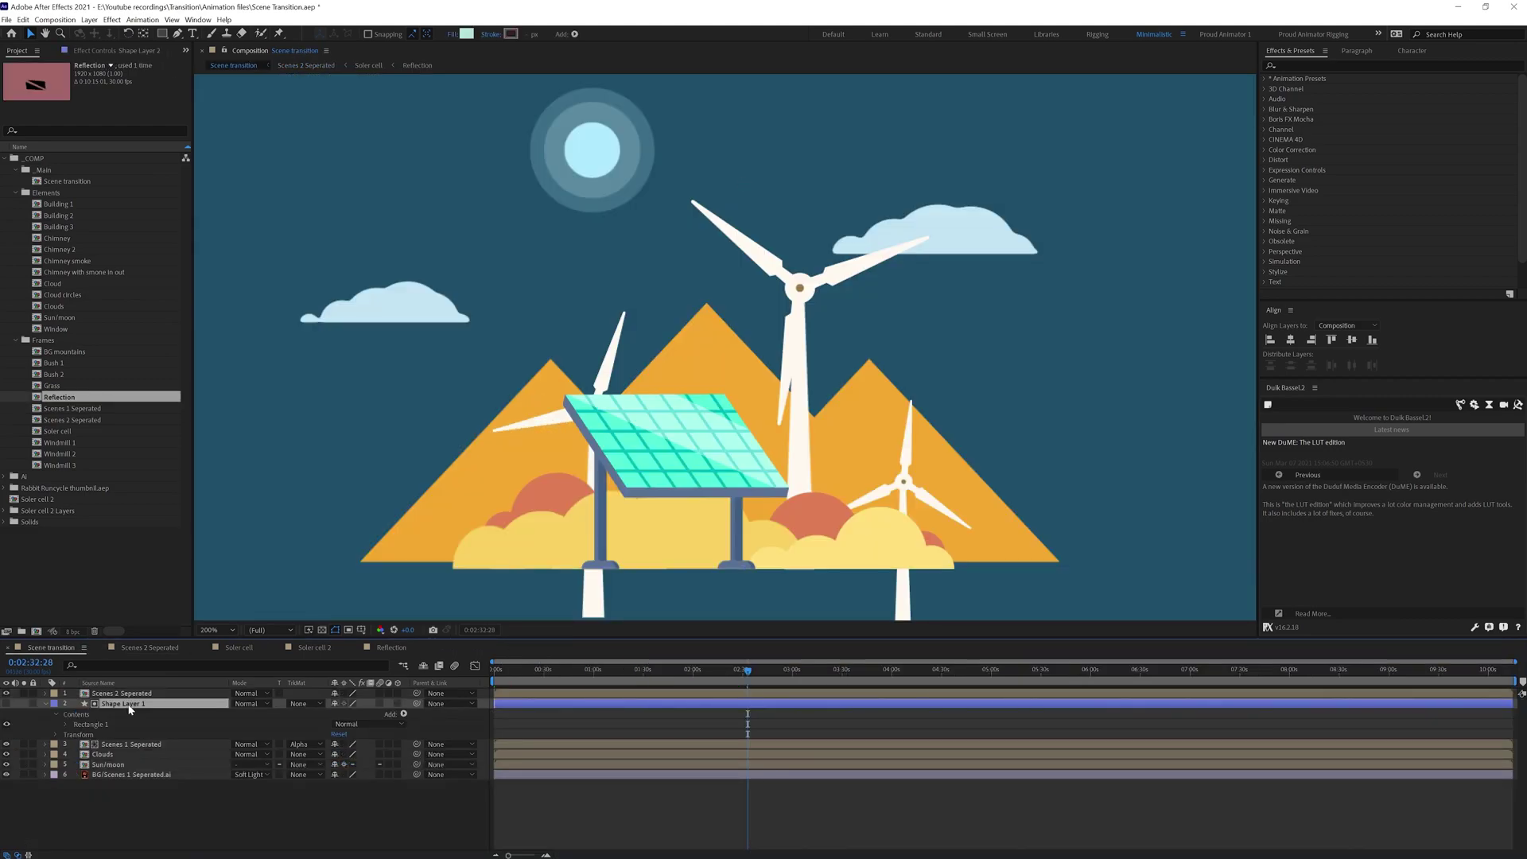
{"action": "left_click_drag", "start_coordinate": [115, 704], "coordinate": [151, 693]}
Set Shape Layer 1's Track Matte to Alpha Matte "Shape Layer 2"
{"action": "left_click", "coordinate": [298, 712]}
{"action": "left_click", "coordinate": [350, 732]}
{"action": "left_click", "coordinate": [536, 734]}
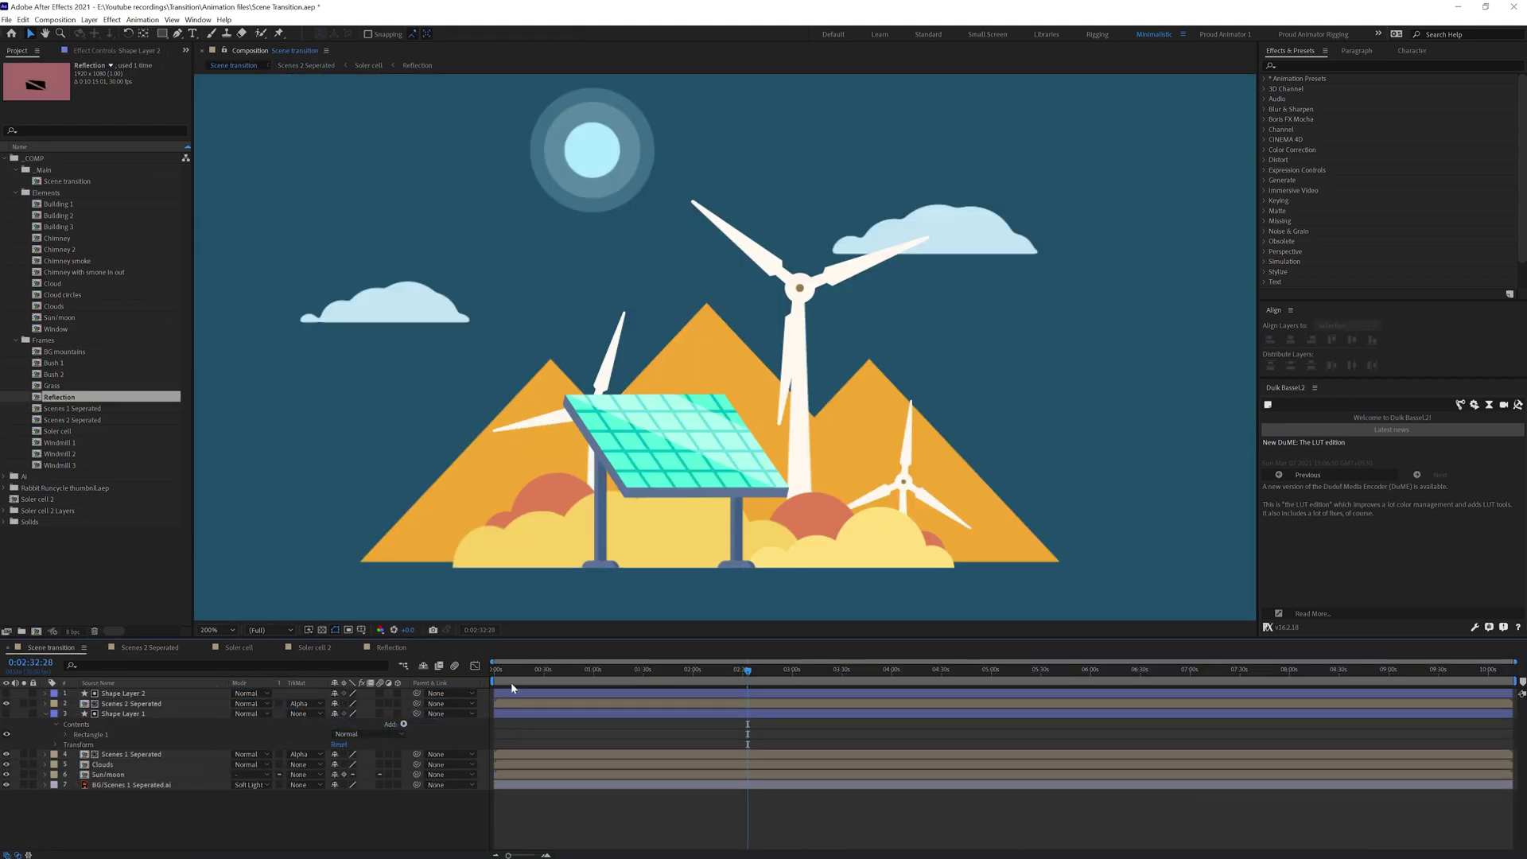
Preview the transition, soloing Scenes 2 Seperated and the background, checking from 0:00:04:17
{"action": "scroll", "coordinate": [636, 542], "scroll_direction": "down", "scroll_amount": 2}
{"action": "key", "text": "space"}
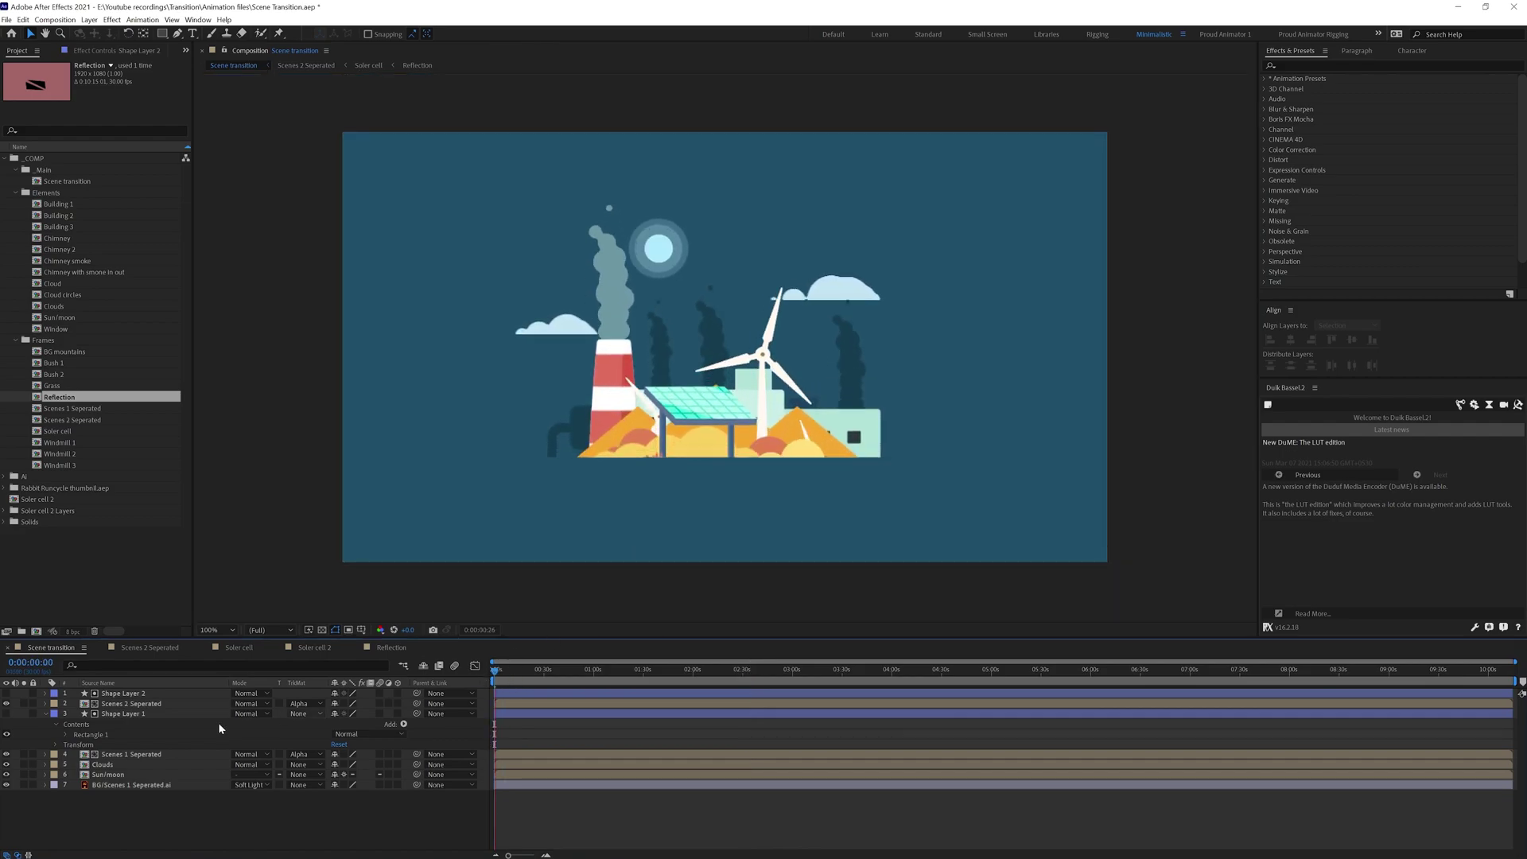
{"action": "left_click", "coordinate": [75, 704]}
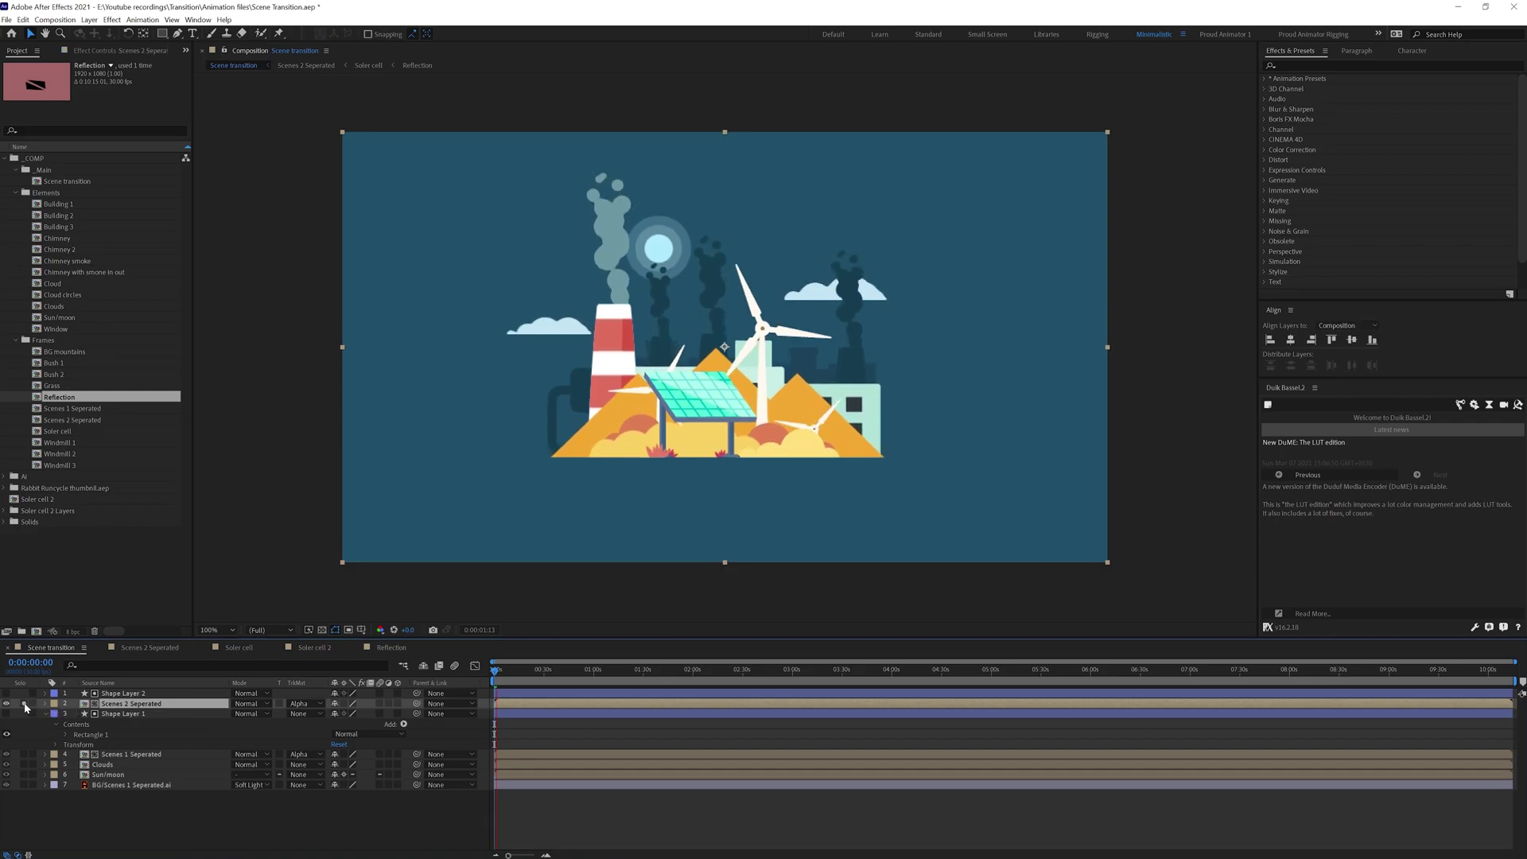
{"action": "left_click", "coordinate": [25, 704]}
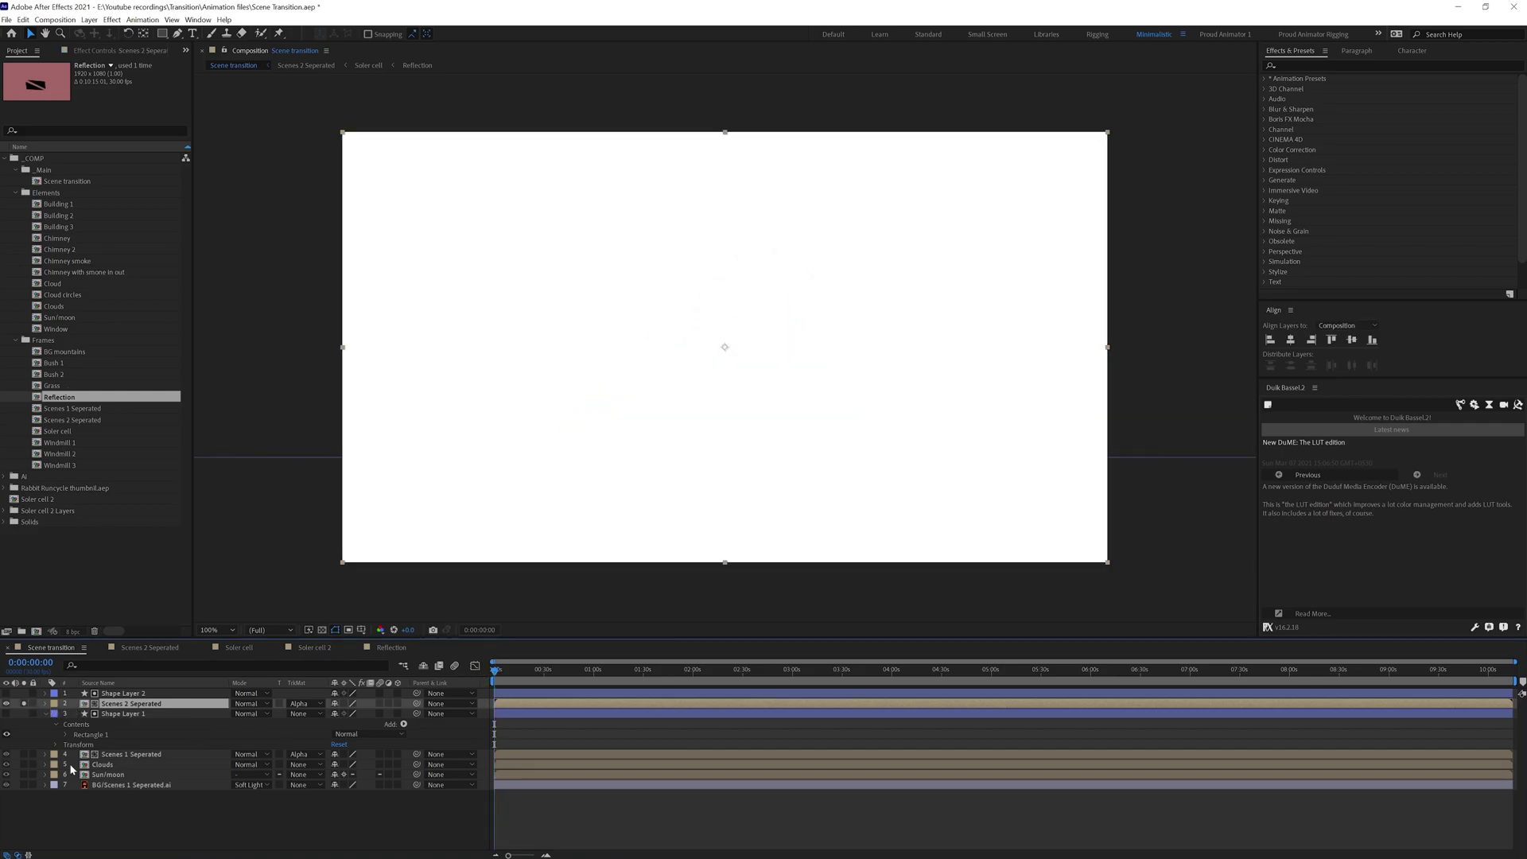
{"action": "left_click", "coordinate": [25, 785]}
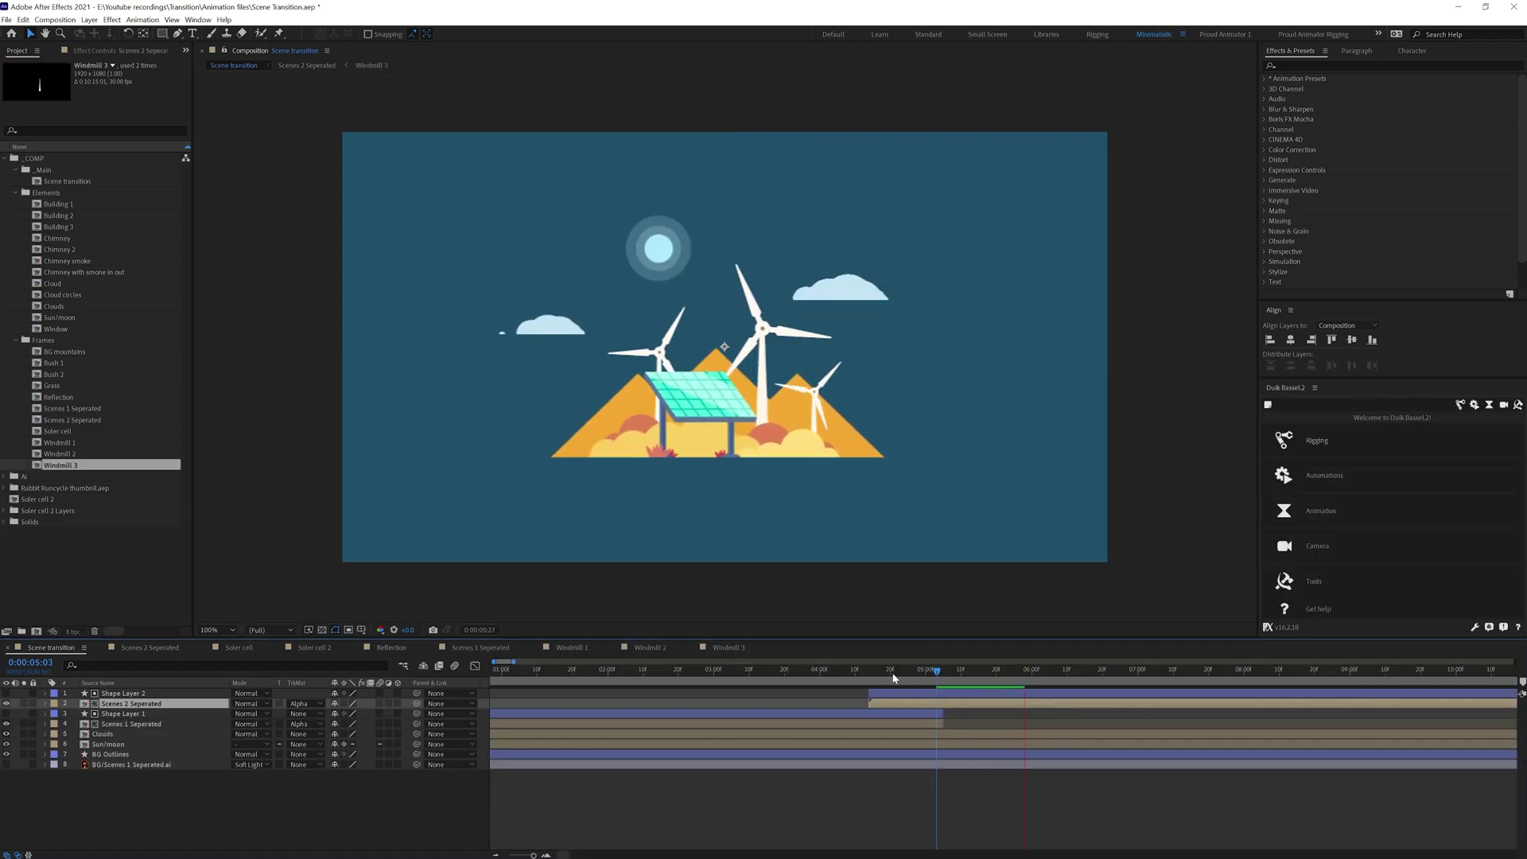
{"action": "left_click", "coordinate": [880, 670]}
{"action": "key", "text": "space"}
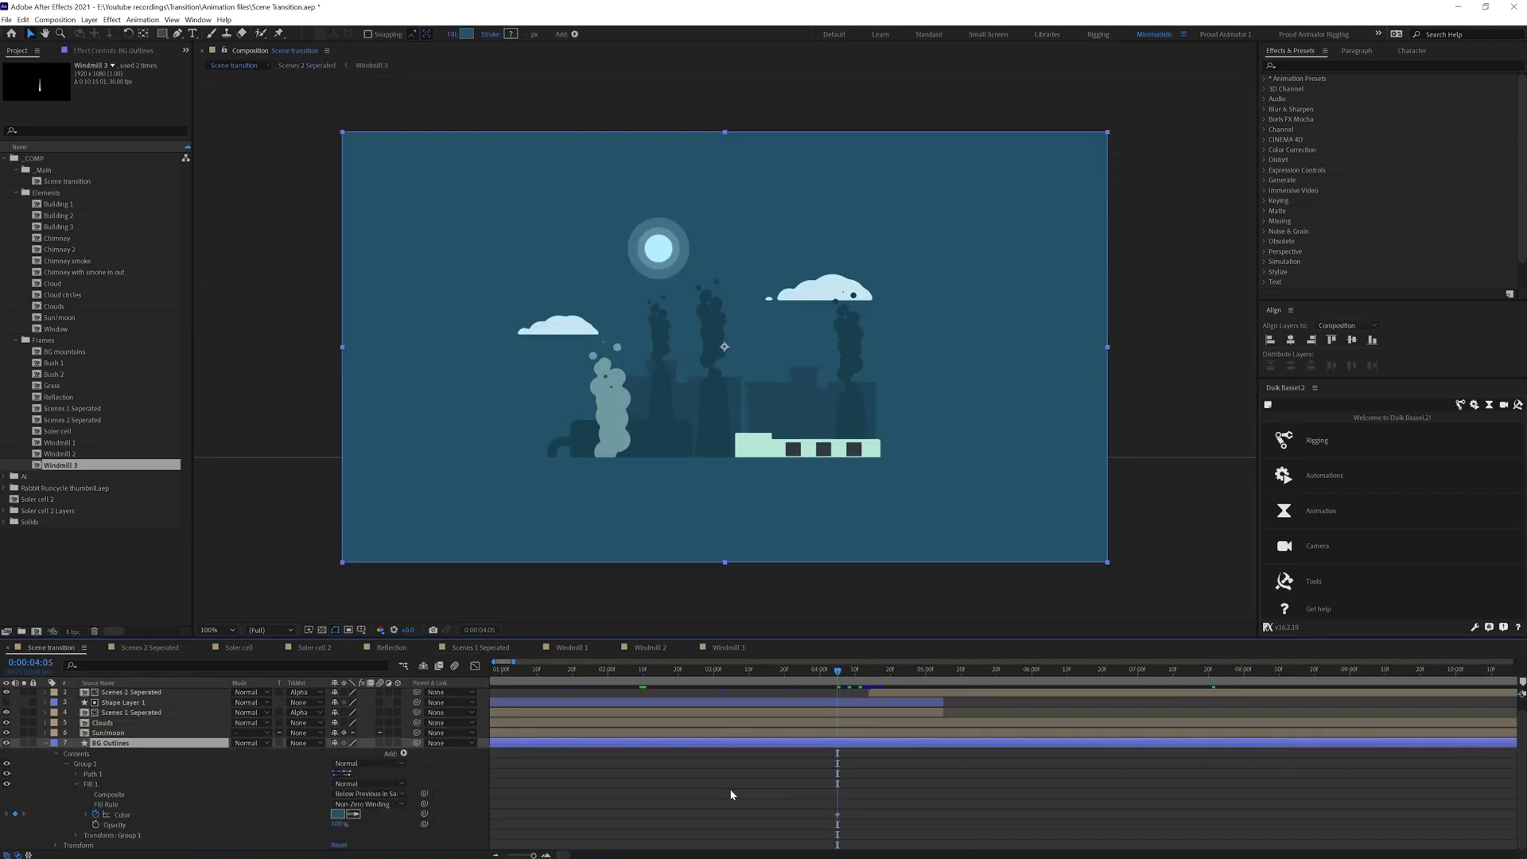
Keyframe the background fill to yellow around 0:00:05:04 and apply Easy Ease to both colour keyframes
{"action": "left_click", "coordinate": [941, 671]}
{"action": "left_click_drag", "start_coordinate": [940, 674], "coordinate": [943, 675]}
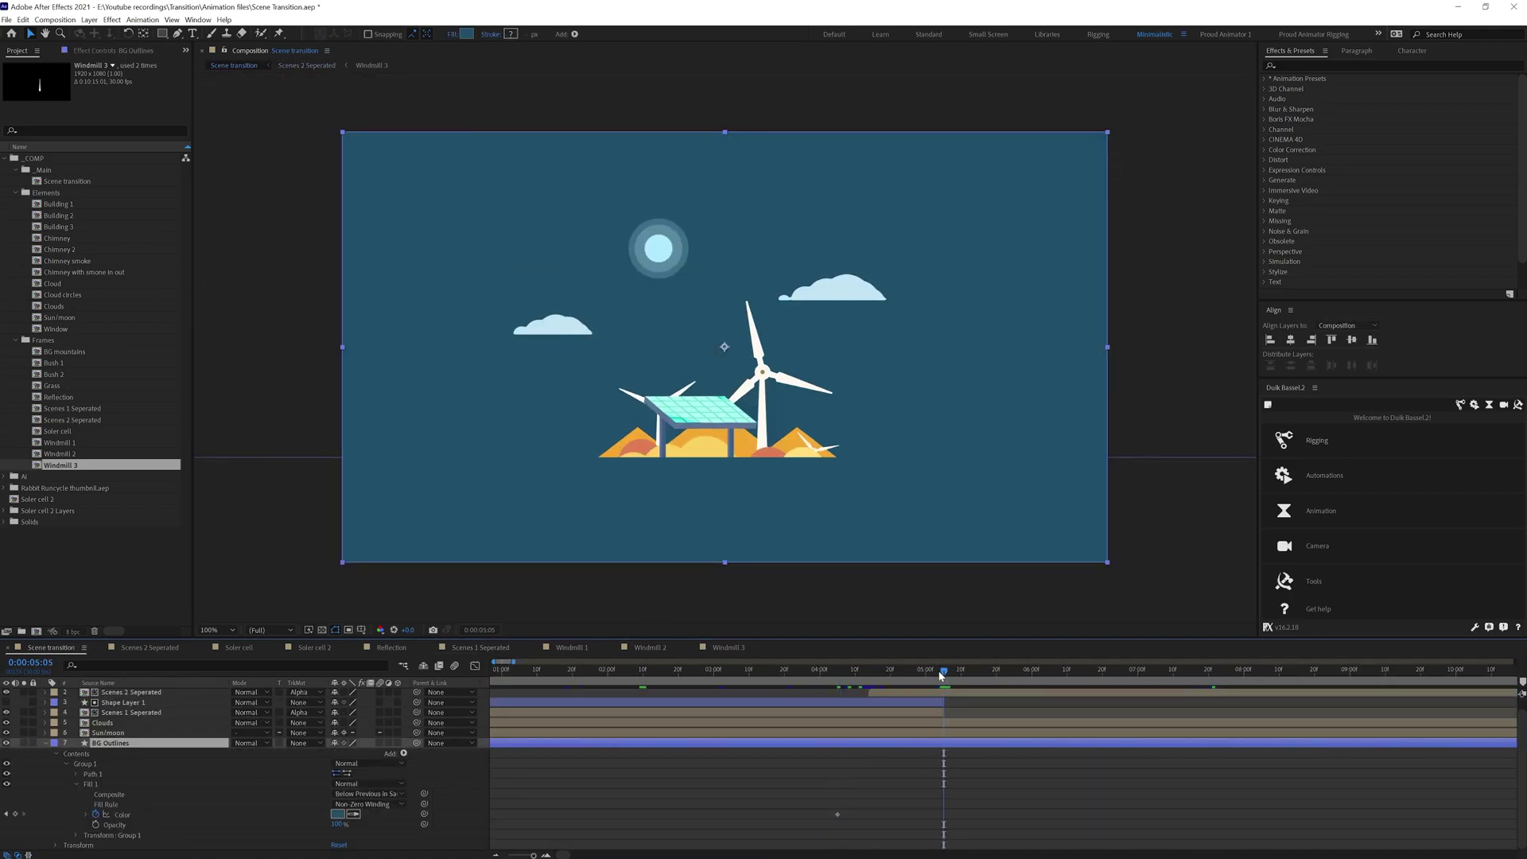
{"action": "left_click", "coordinate": [338, 814]}
{"action": "left_click", "coordinate": [294, 151]}
{"action": "left_click_drag", "start_coordinate": [962, 798], "coordinate": [819, 824]}
{"action": "key", "text": "F9"}
{"action": "key", "text": "j"}
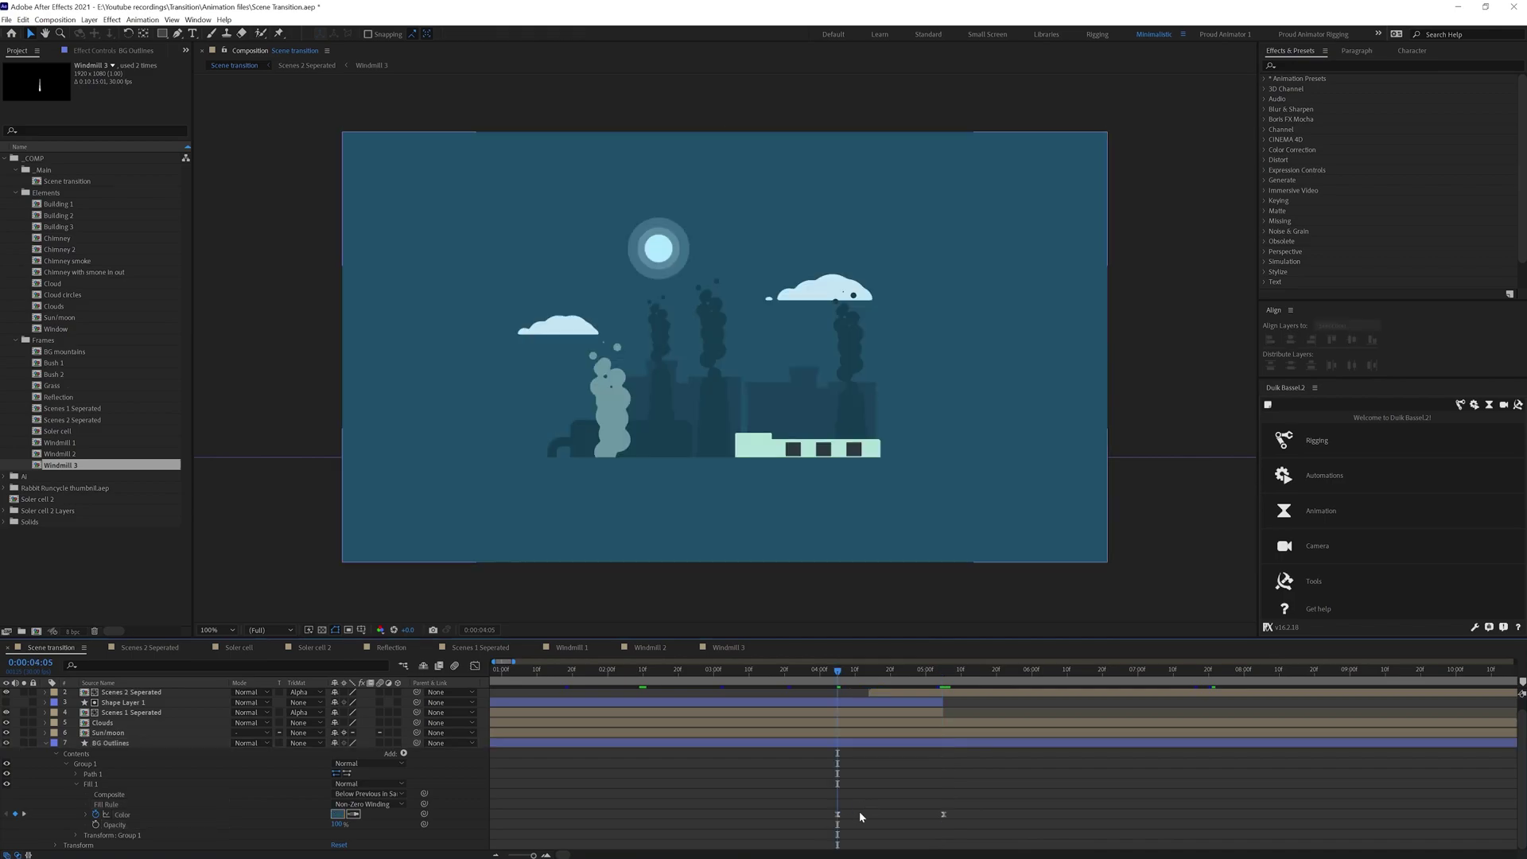
Apply a Fill effect to MOON/SUN in the Sun/moon comp with a light blue colour
{"action": "double_click", "coordinate": [98, 733]}
{"action": "left_click", "coordinate": [1352, 66]}
{"action": "type", "text": "fill"}
{"action": "left_click_drag", "start_coordinate": [1307, 139], "coordinate": [686, 358]}
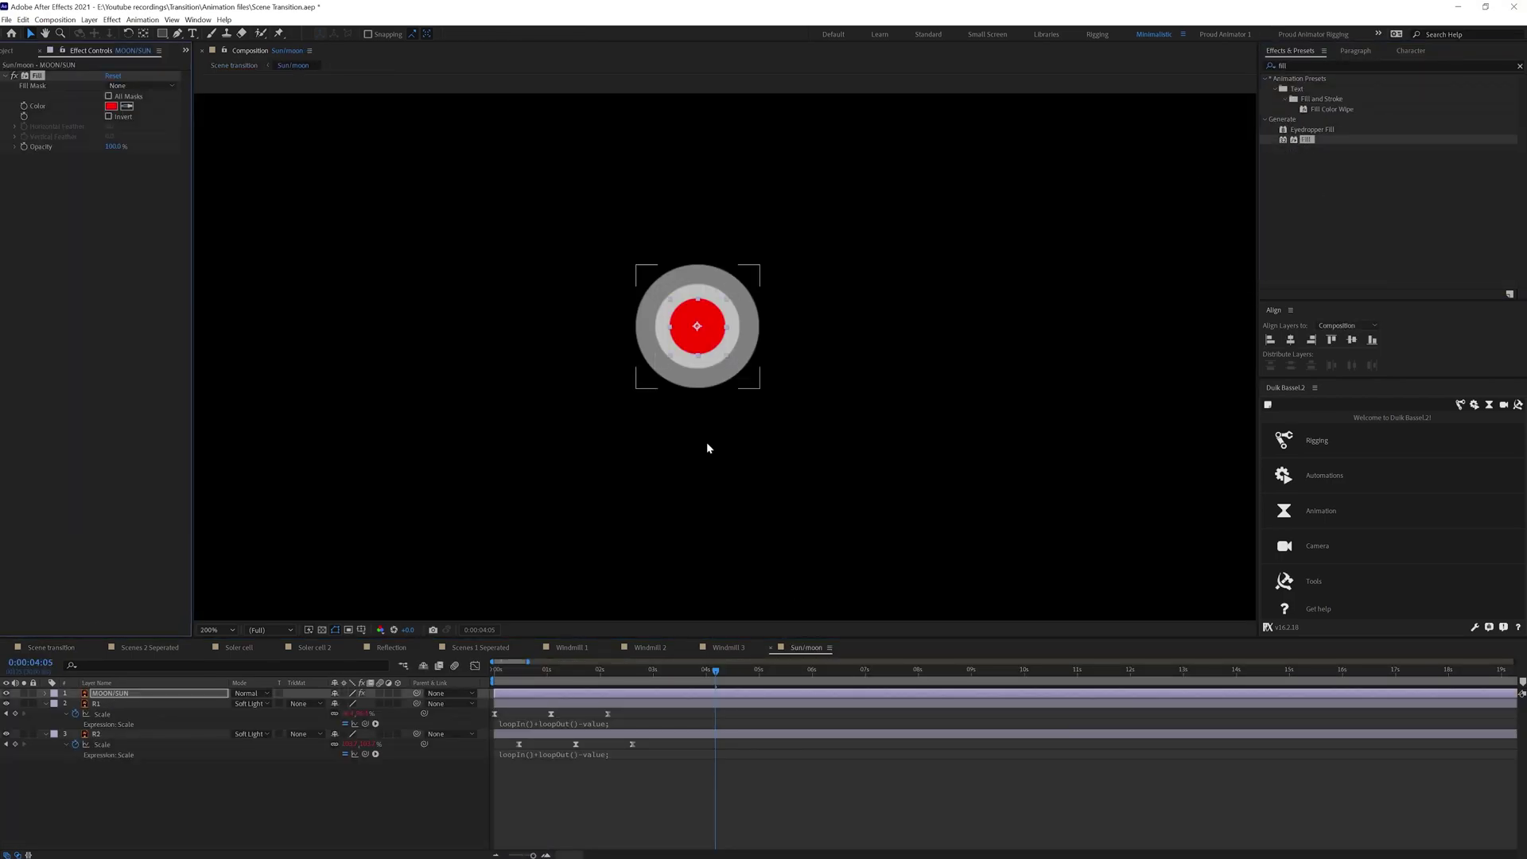
{"action": "left_click", "coordinate": [110, 105]}
{"action": "key", "text": "Return"}
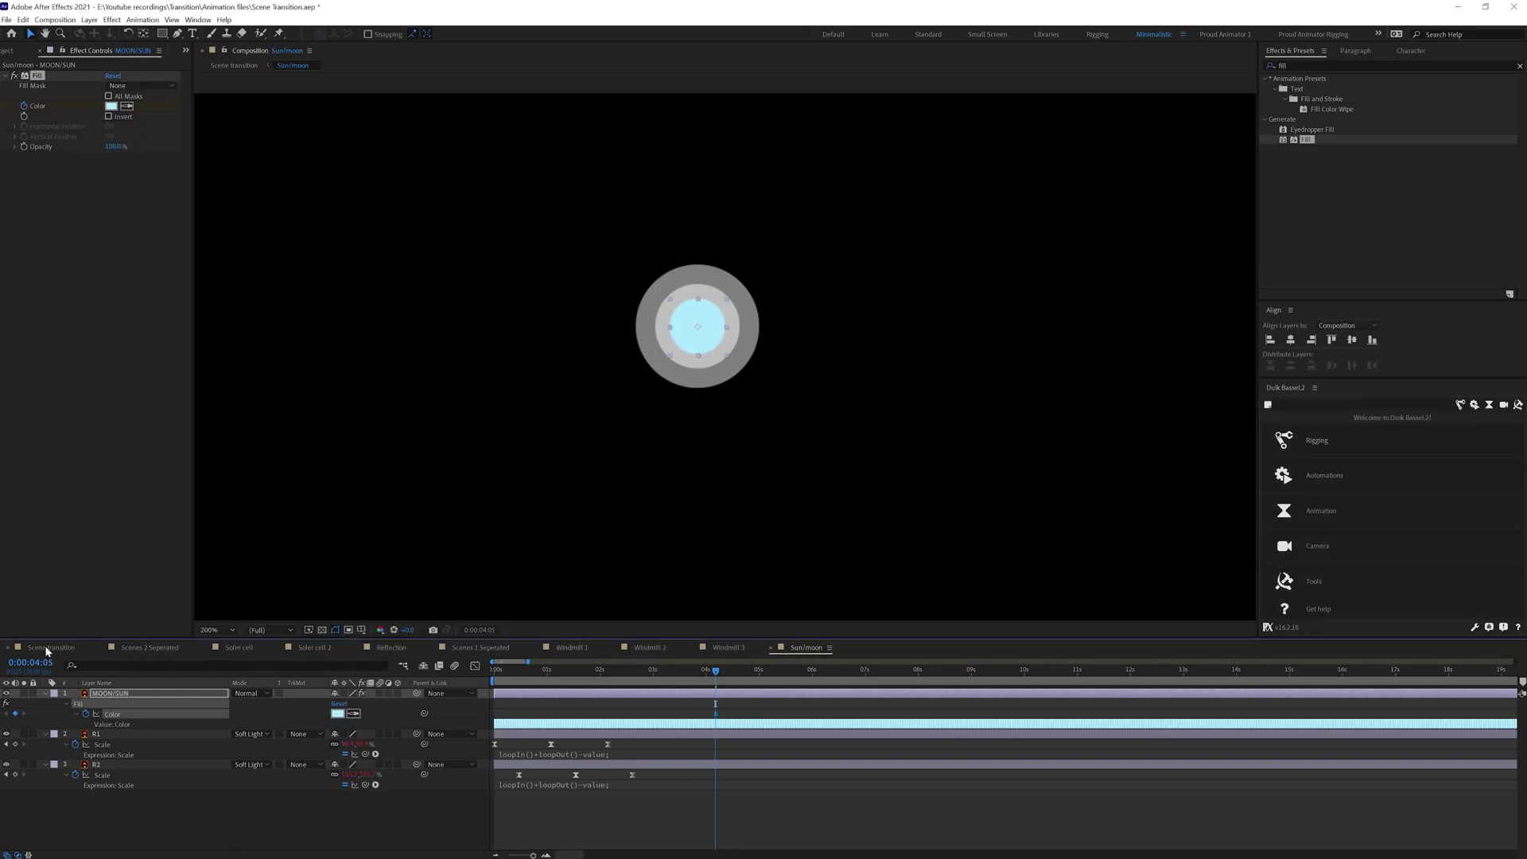
{"action": "left_click", "coordinate": [51, 647]}
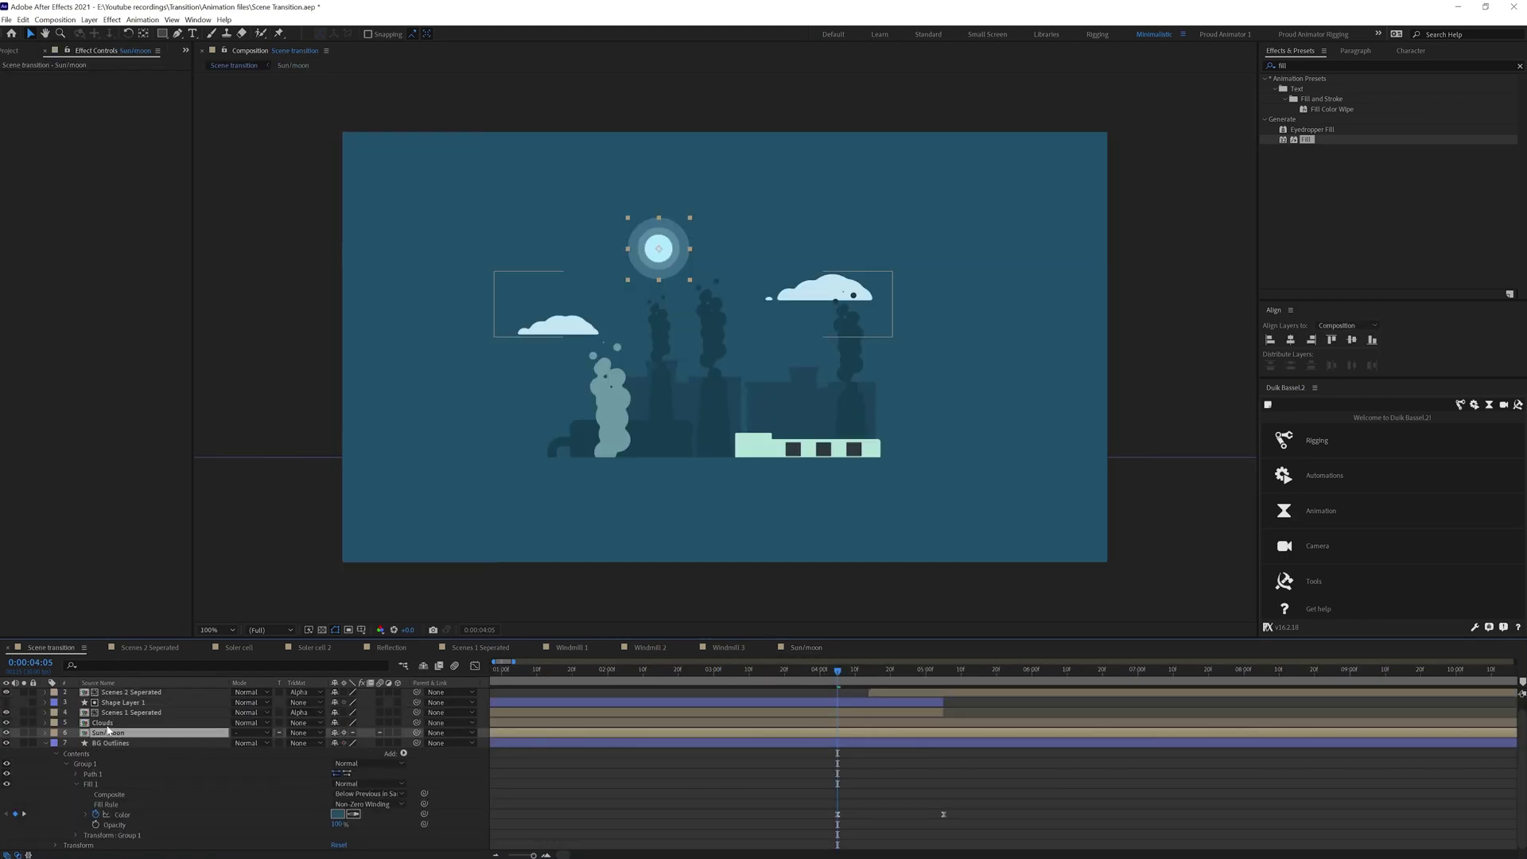
Give the Clouds layer a Fill effect in white (ffffff) and set its blend mode to Soft Light
{"action": "left_click", "coordinate": [105, 722]}
{"action": "left_click_drag", "start_coordinate": [278, 121], "coordinate": [95, 159]}
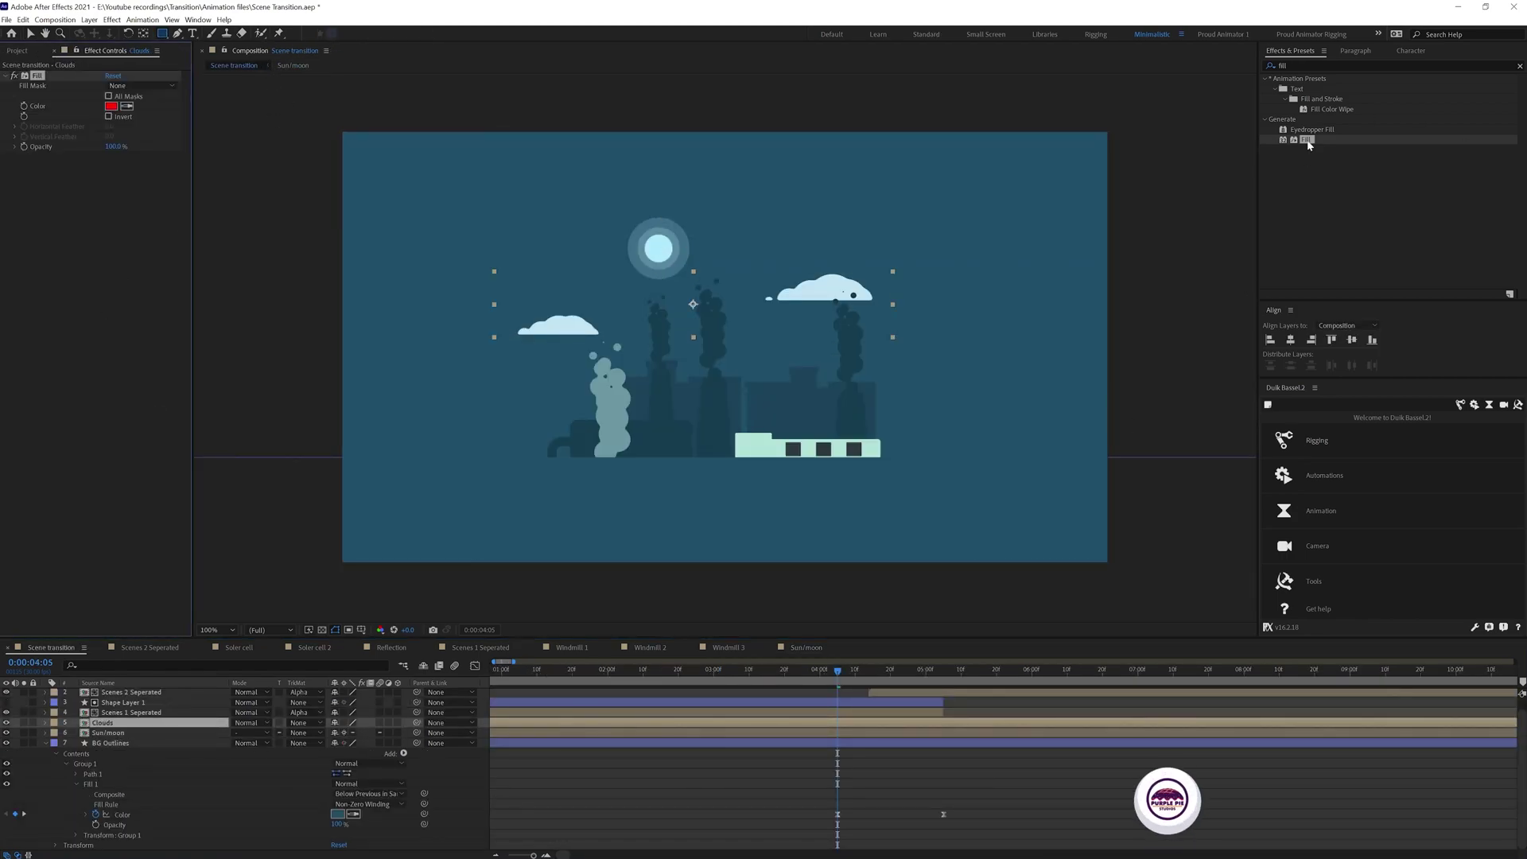
{"action": "left_click", "coordinate": [111, 106]}
{"action": "type", "text": "ffffff"}
{"action": "key", "text": "Return"}
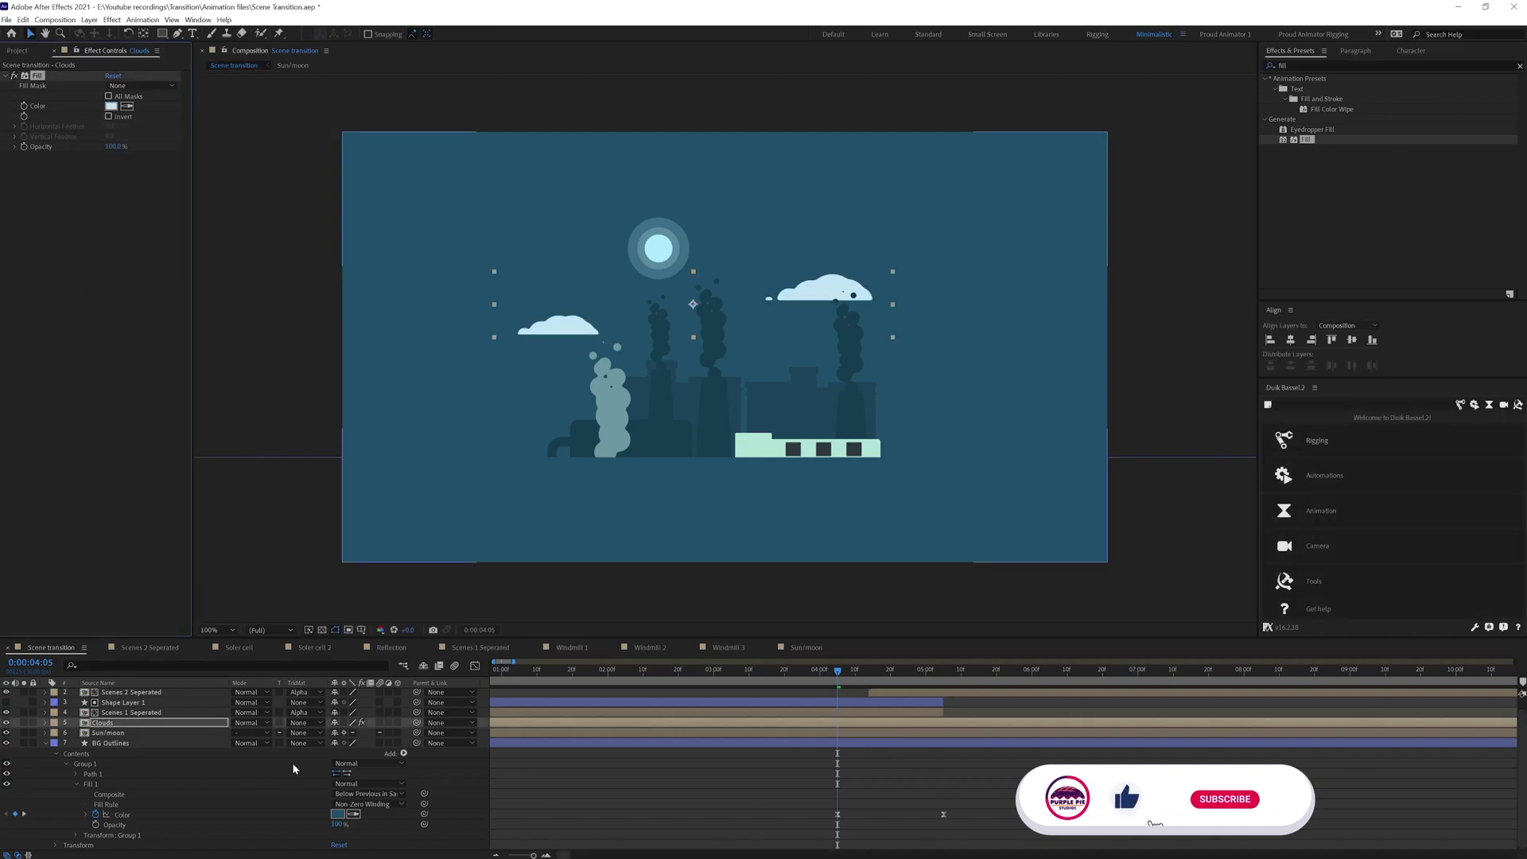
{"action": "left_click", "coordinate": [248, 722]}
{"action": "left_click", "coordinate": [293, 453]}
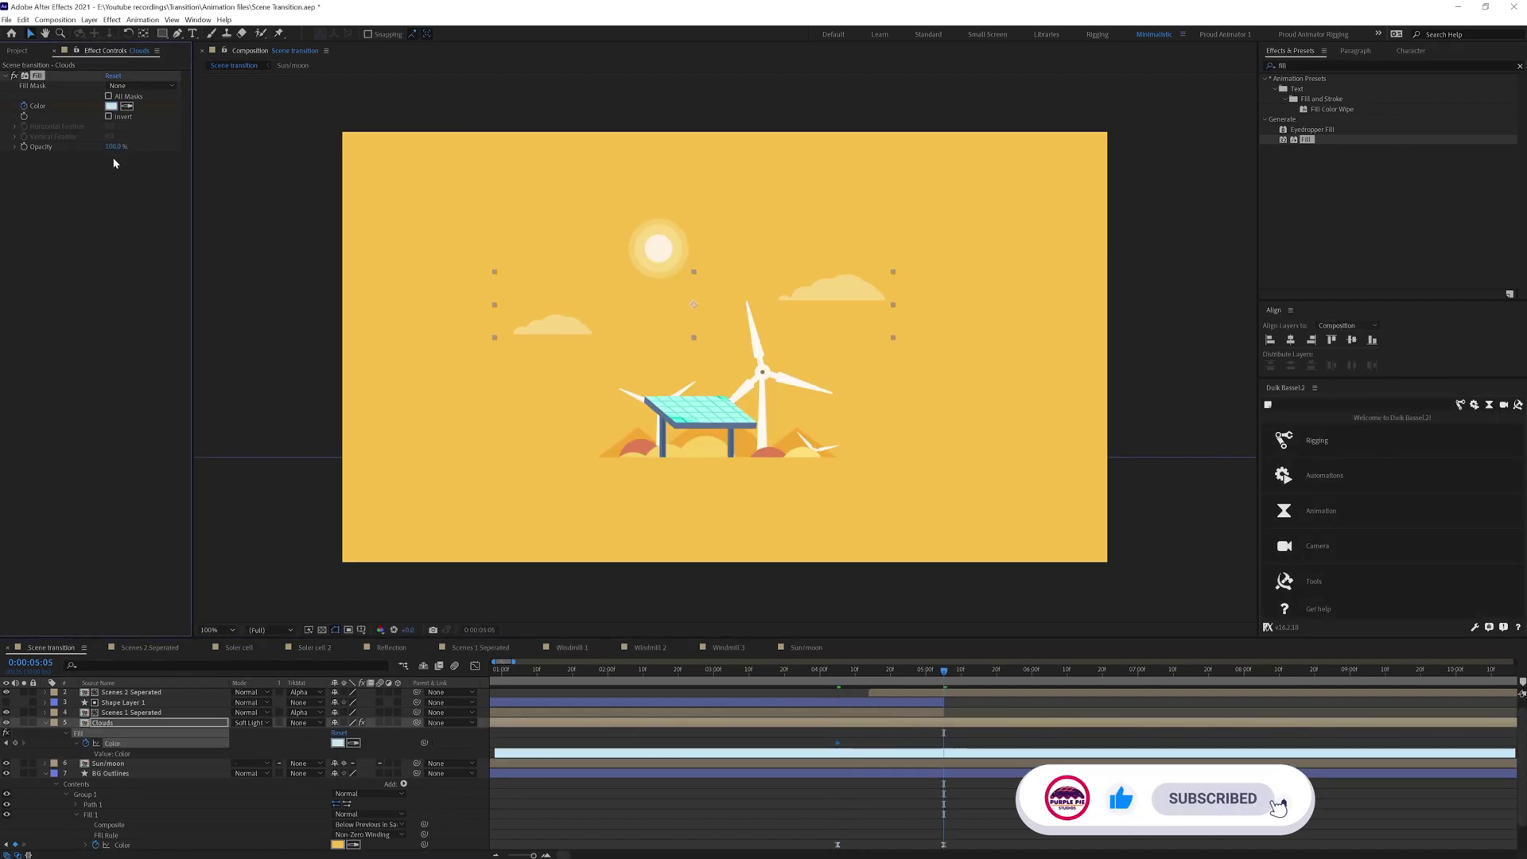
Set the white daytime cloud colour and preview the transition
{"action": "left_click", "coordinate": [112, 106]}
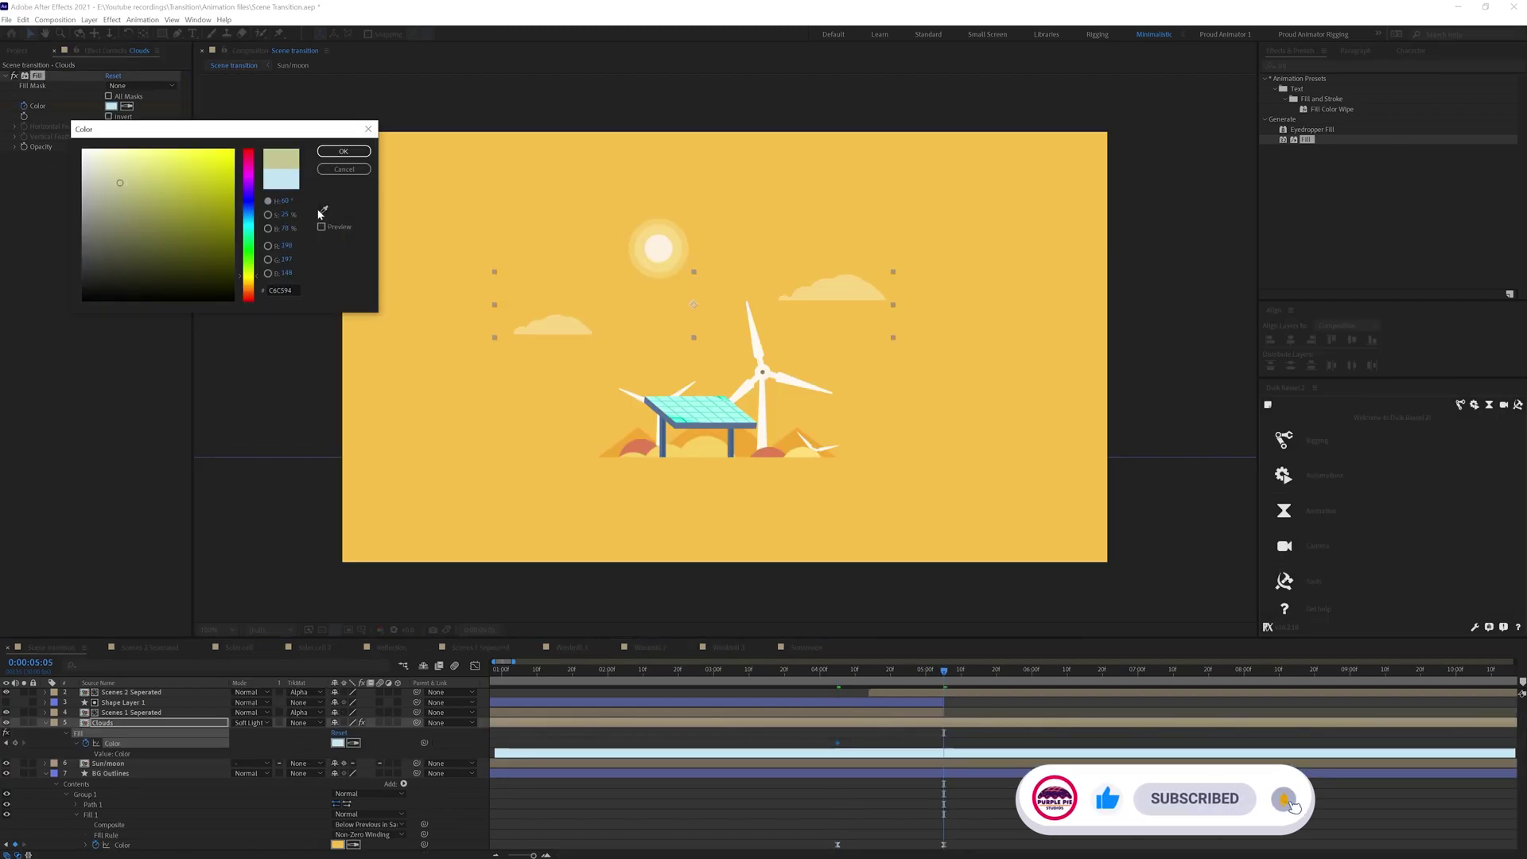
{"action": "key", "text": "Return"}
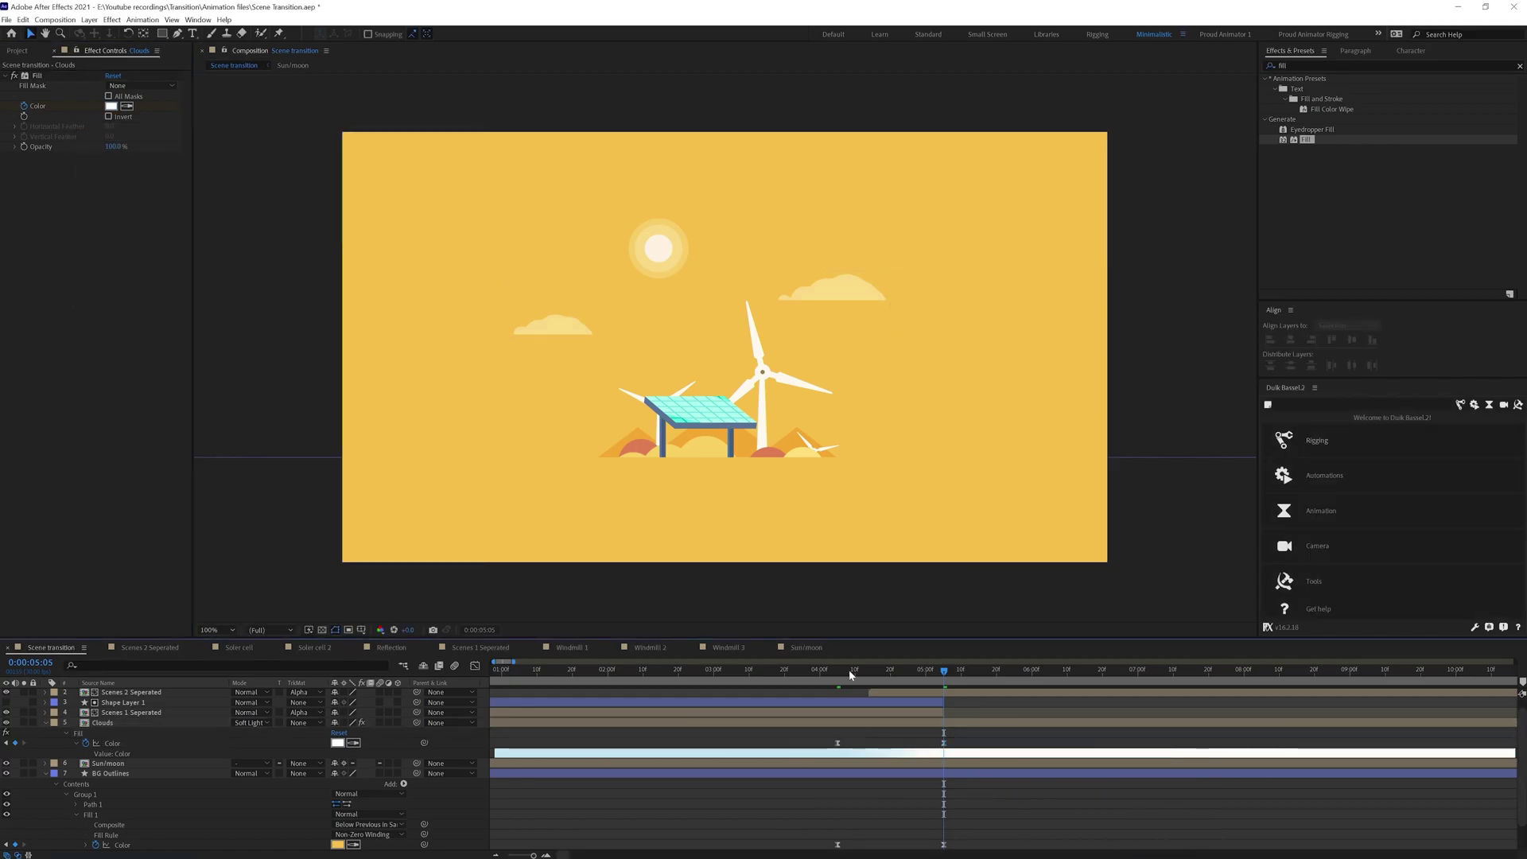
{"action": "key", "text": "space"}
{"action": "key", "text": "comma"}
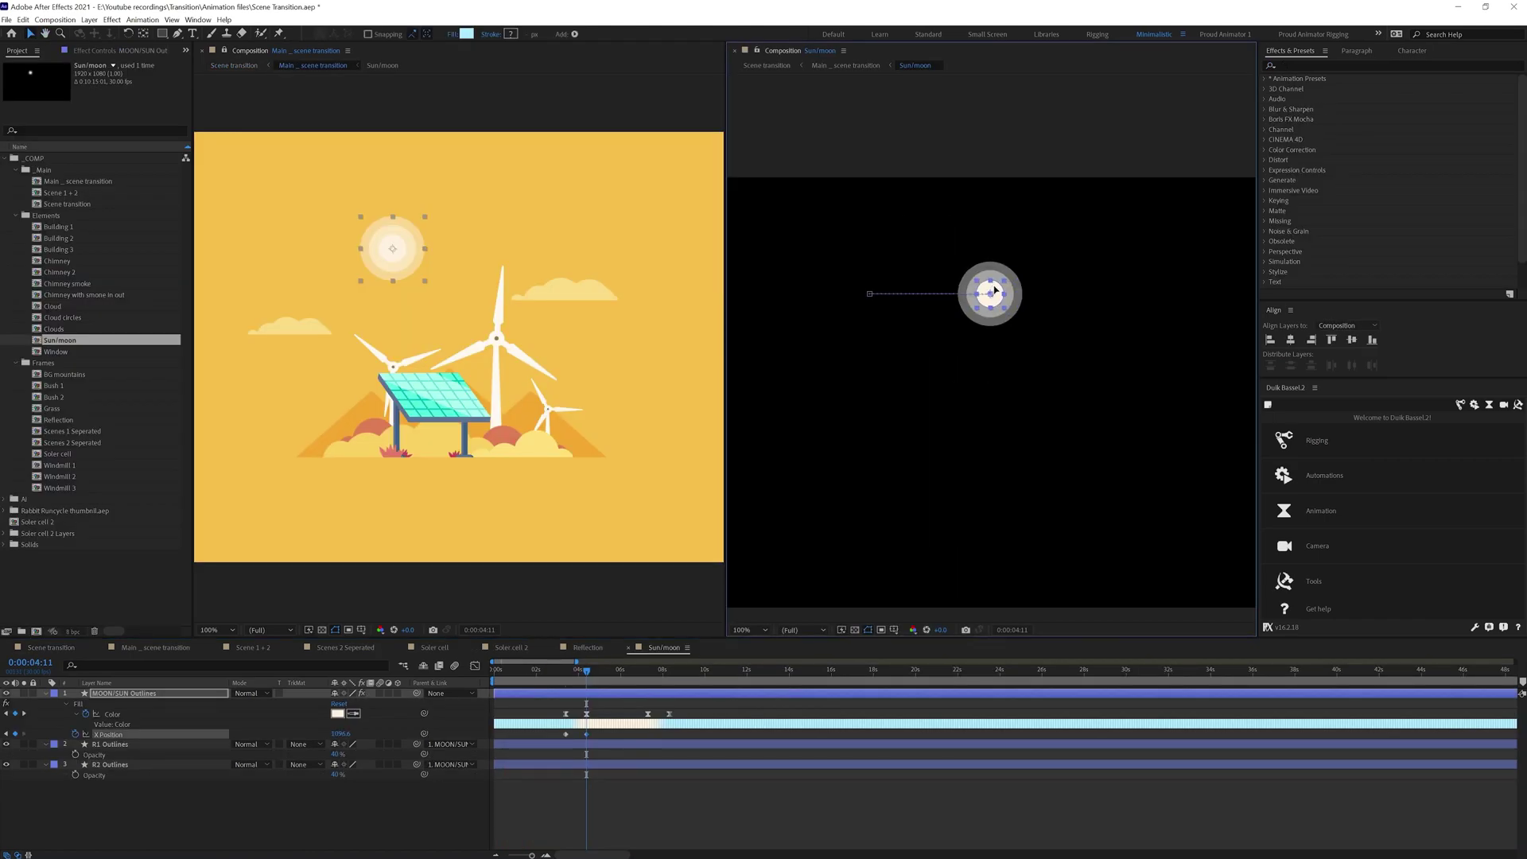
Drag the sun further right to raise its X Position keyframe, then inspect the curve in the Graph Editor
{"action": "left_click_drag", "start_coordinate": [998, 295], "coordinate": [1020, 294]}
{"action": "left_click", "coordinate": [705, 777]}
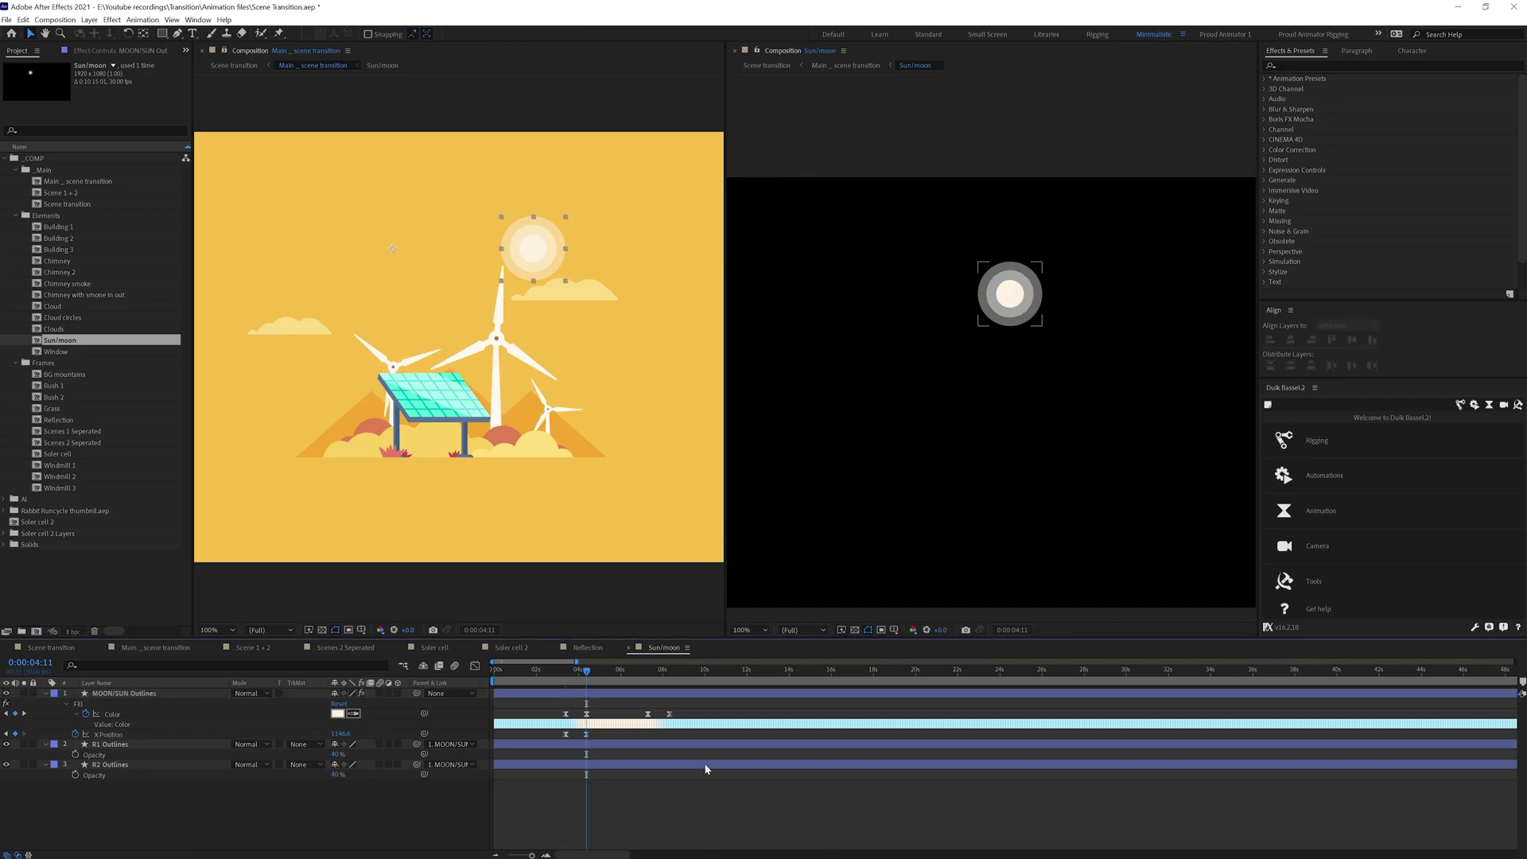
{"action": "left_click", "coordinate": [107, 734]}
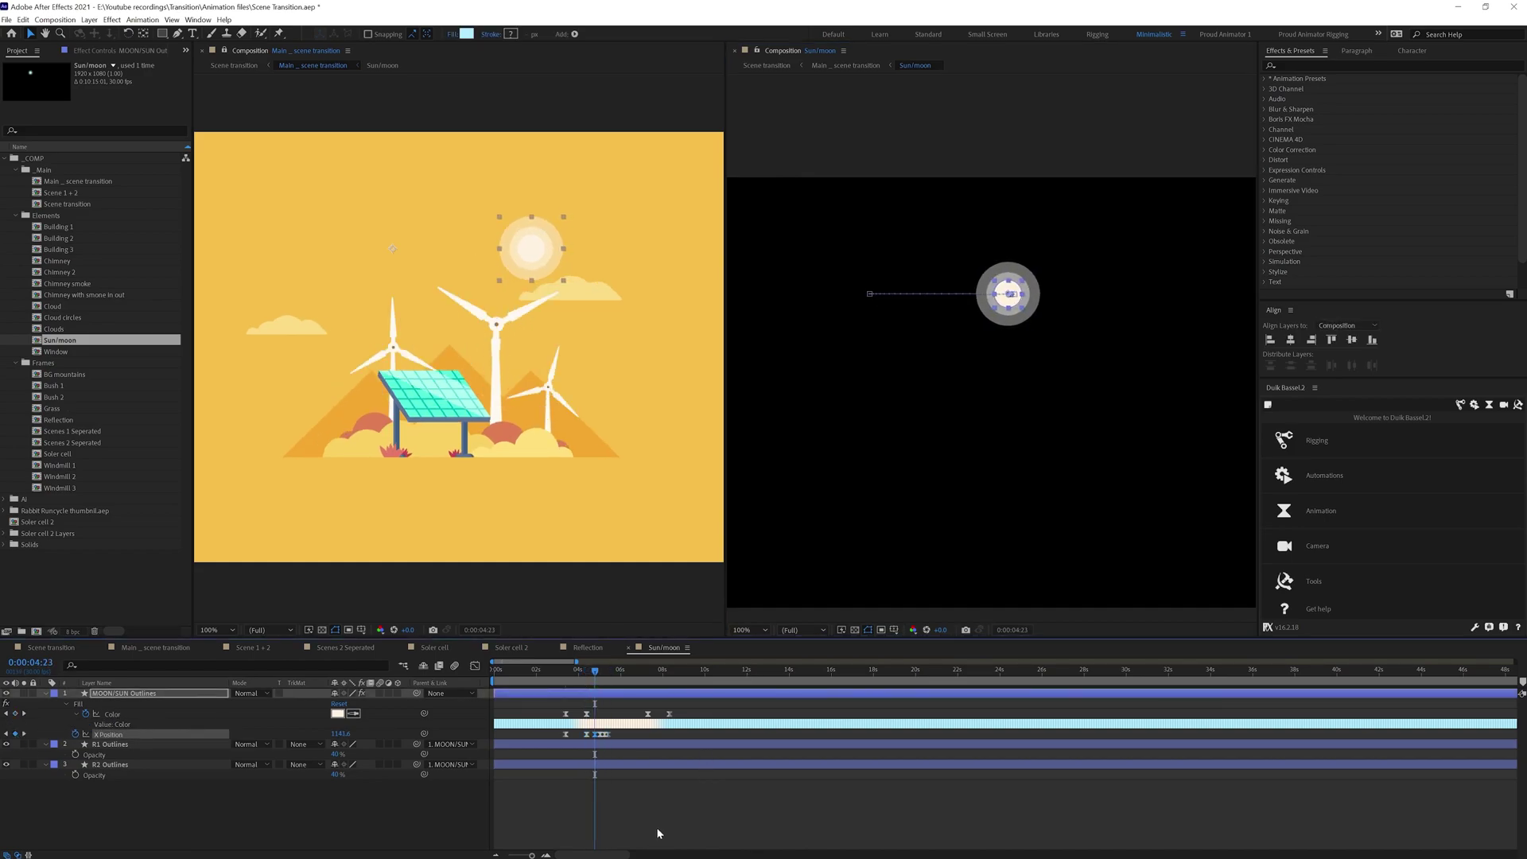
{"action": "key", "text": "shift+F3"}
{"action": "scroll", "coordinate": [596, 728], "scroll_direction": "up", "scroll_amount": 4}
{"action": "key", "text": "shift+F3"}
{"action": "left_click", "coordinate": [692, 678]}
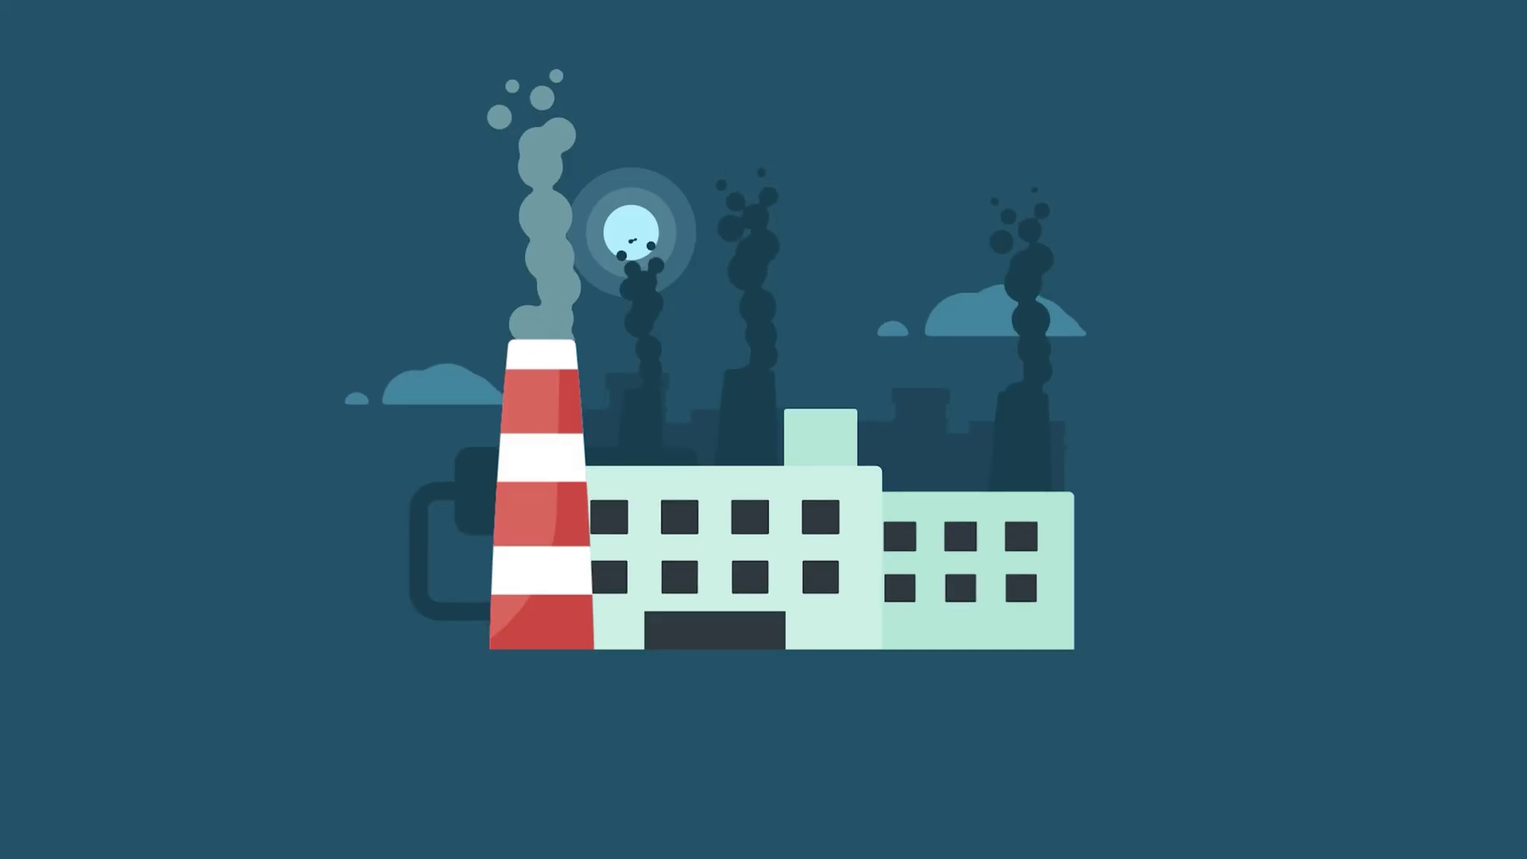